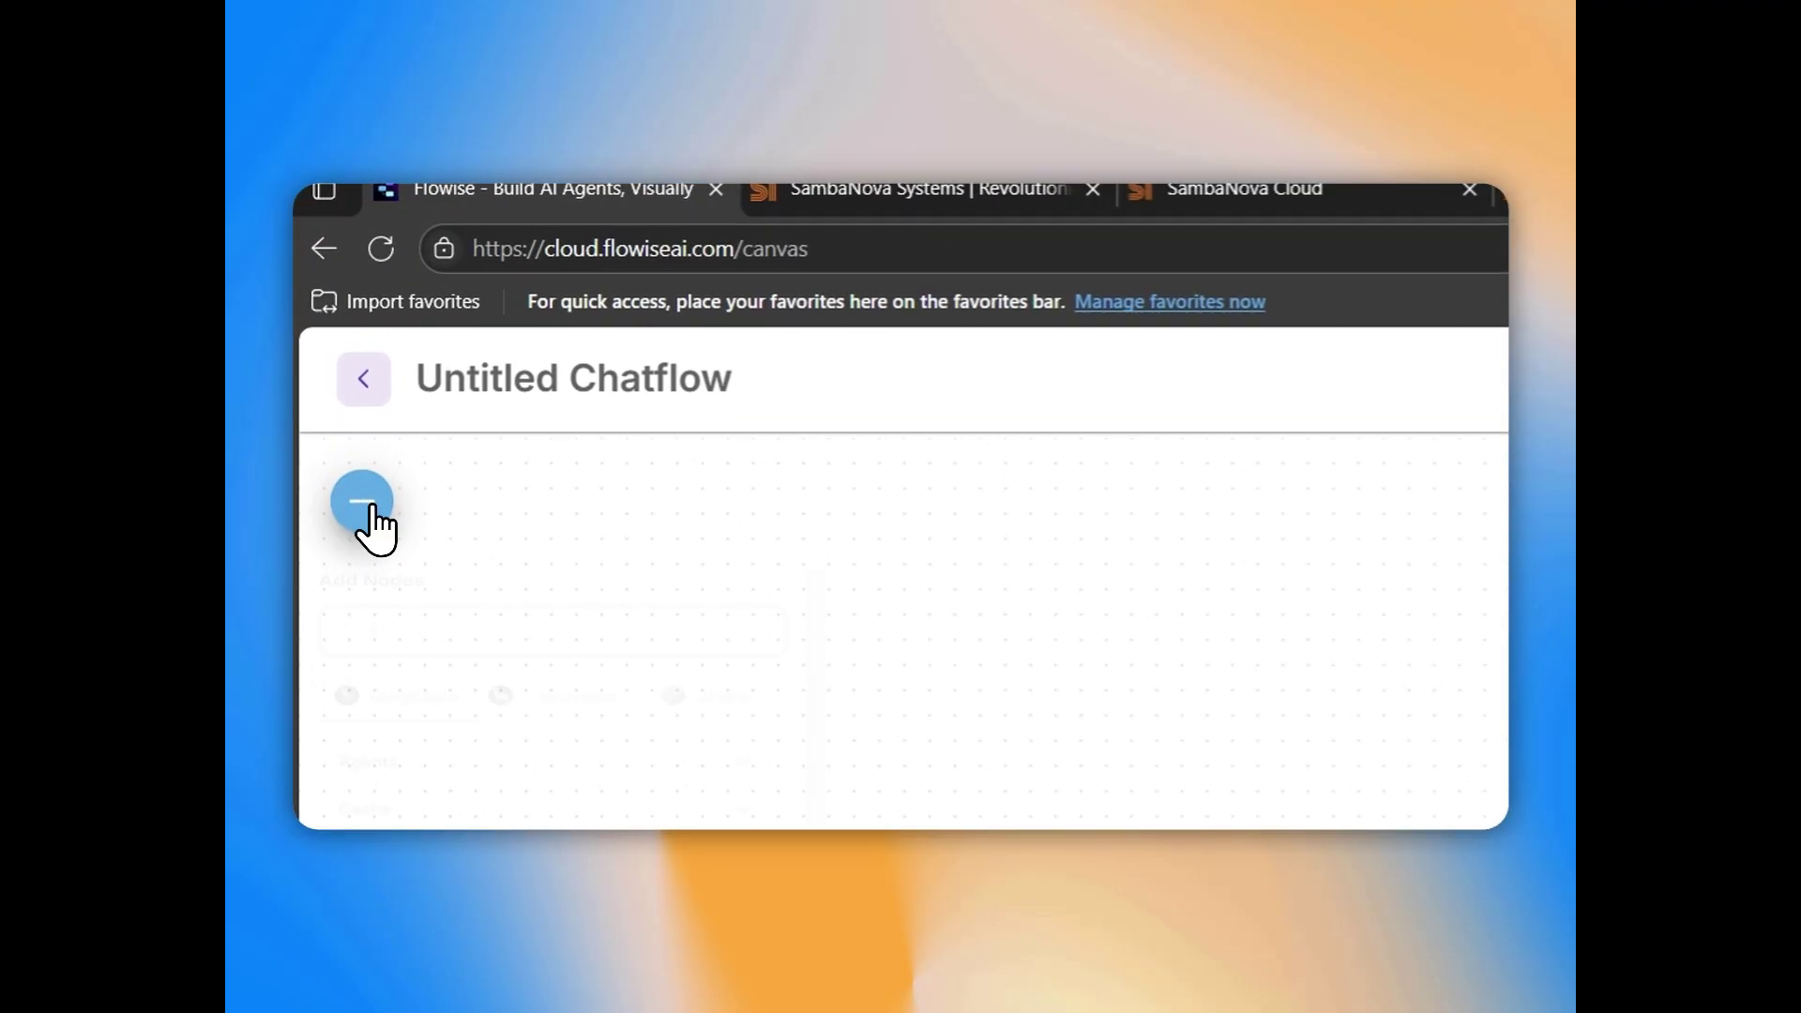
- Add a ChatOpenAI Custom node from the LangChain chat models to the empty chatflow canvas
{"action": "scroll", "coordinate": [408, 694], "scroll_direction": "down", "scroll_amount": 2}
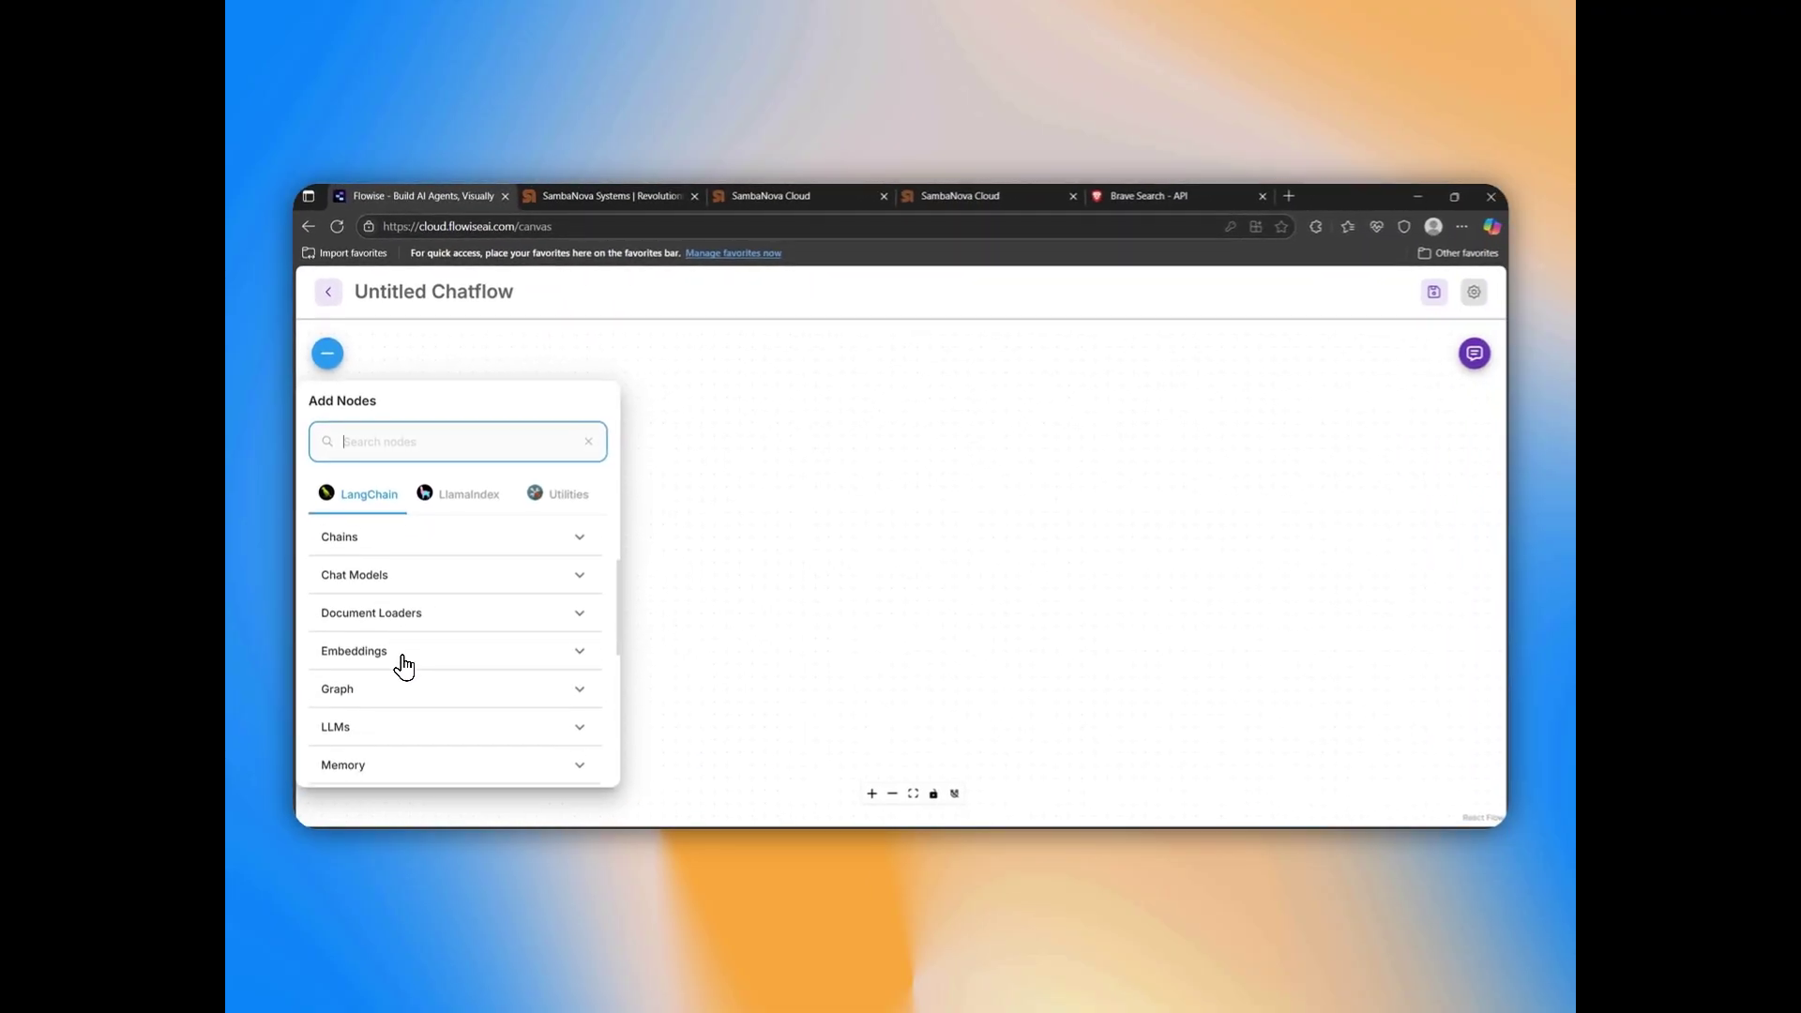
{"action": "left_click", "coordinate": [434, 568]}
{"action": "scroll", "coordinate": [420, 710], "scroll_direction": "down", "scroll_amount": 2}
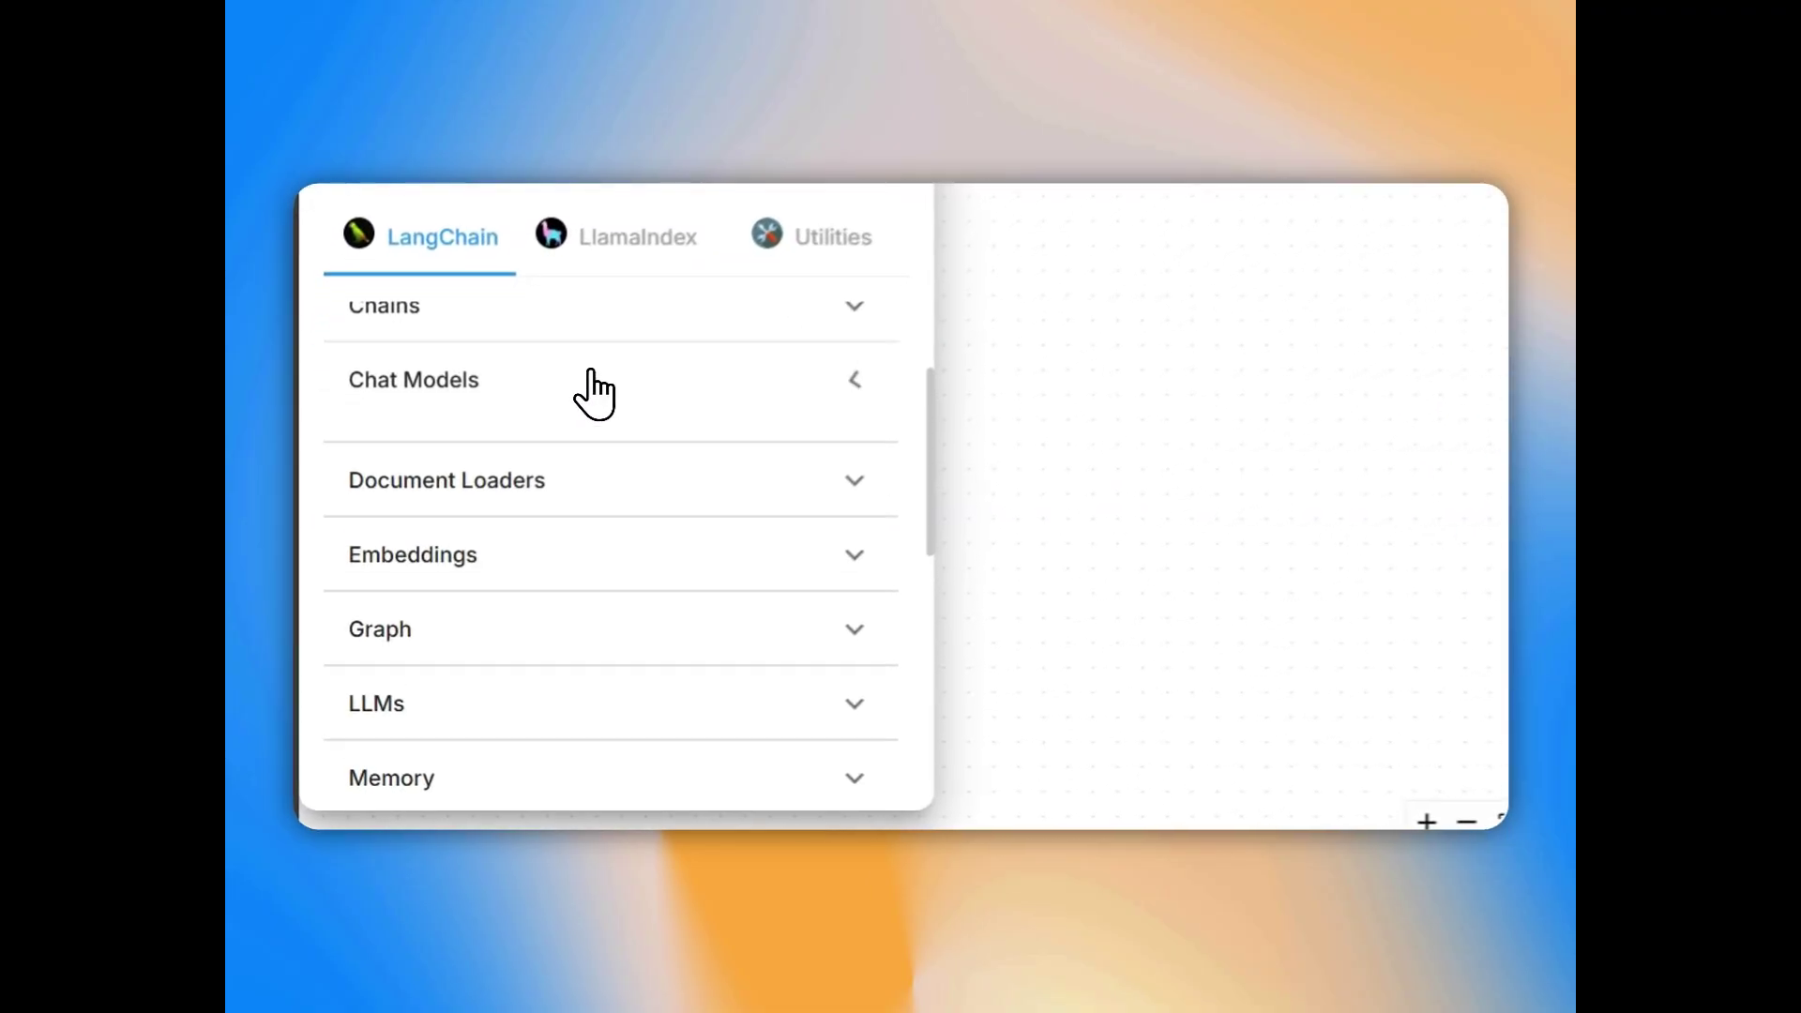
{"action": "scroll", "coordinate": [550, 656], "scroll_direction": "down", "scroll_amount": 6}
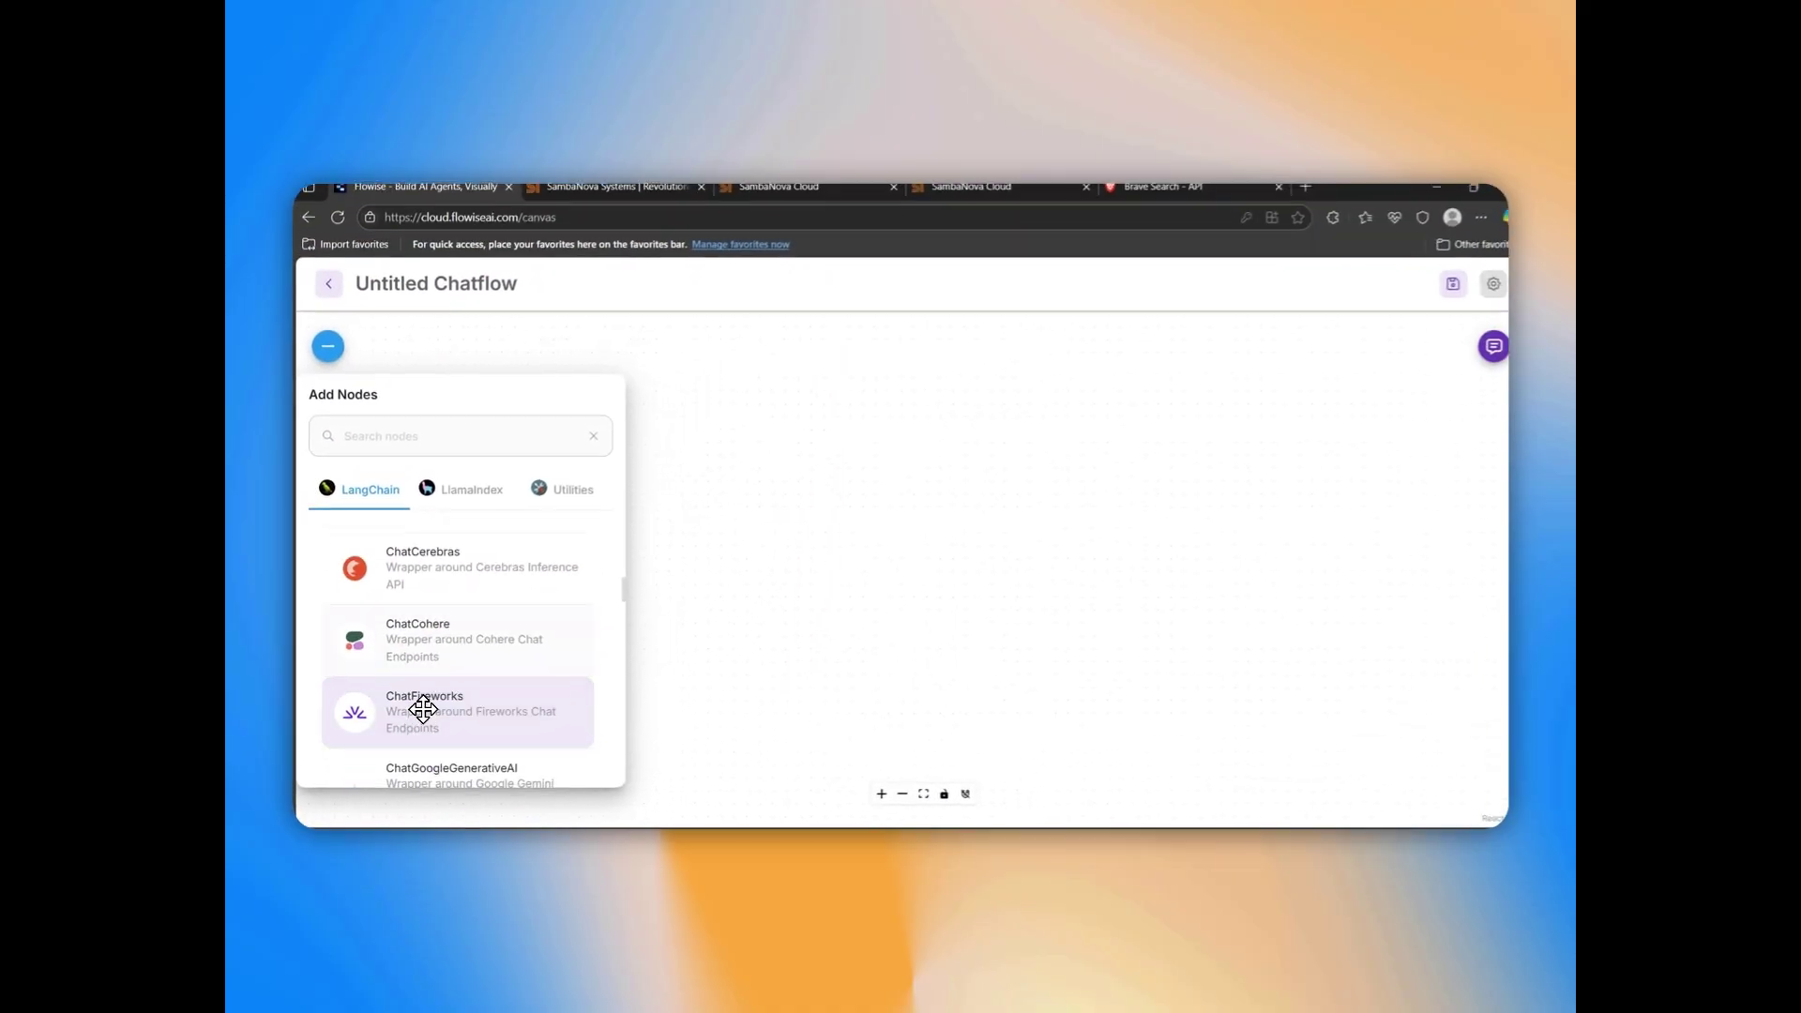
{"action": "scroll", "coordinate": [421, 709], "scroll_direction": "down", "scroll_amount": 2}
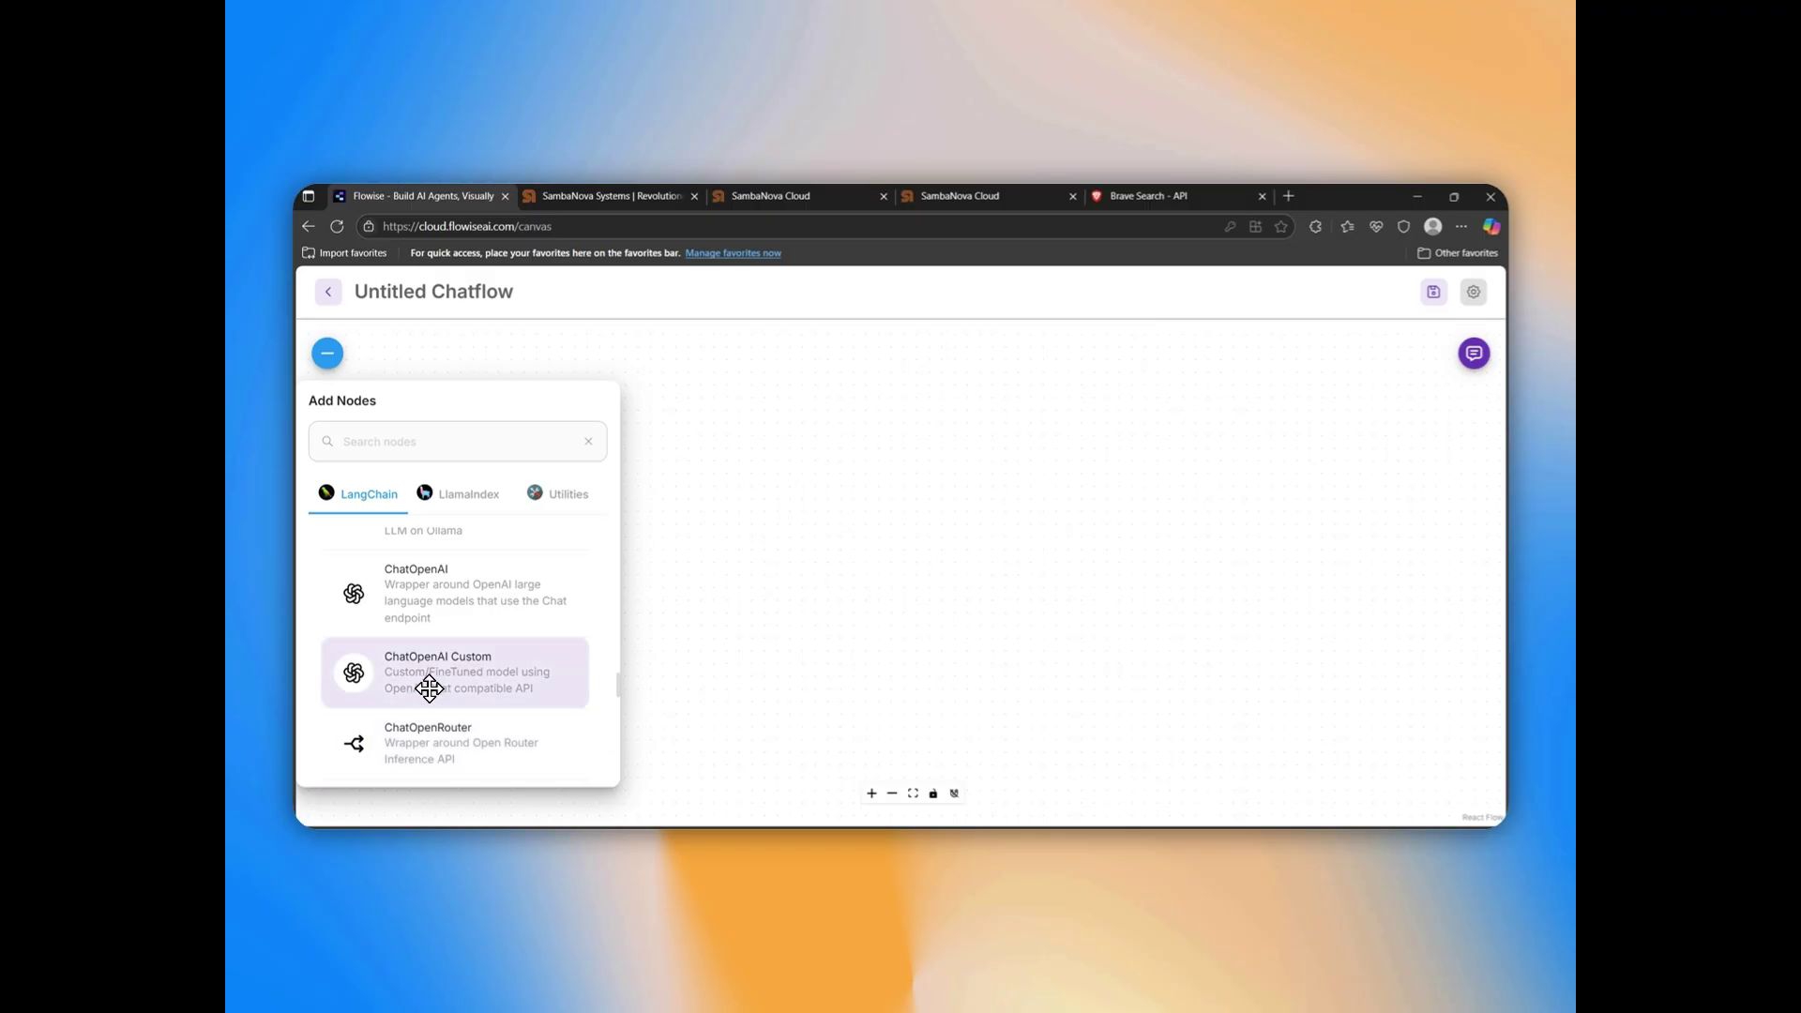
{"action": "left_click_drag", "start_coordinate": [431, 682], "coordinate": [853, 506]}
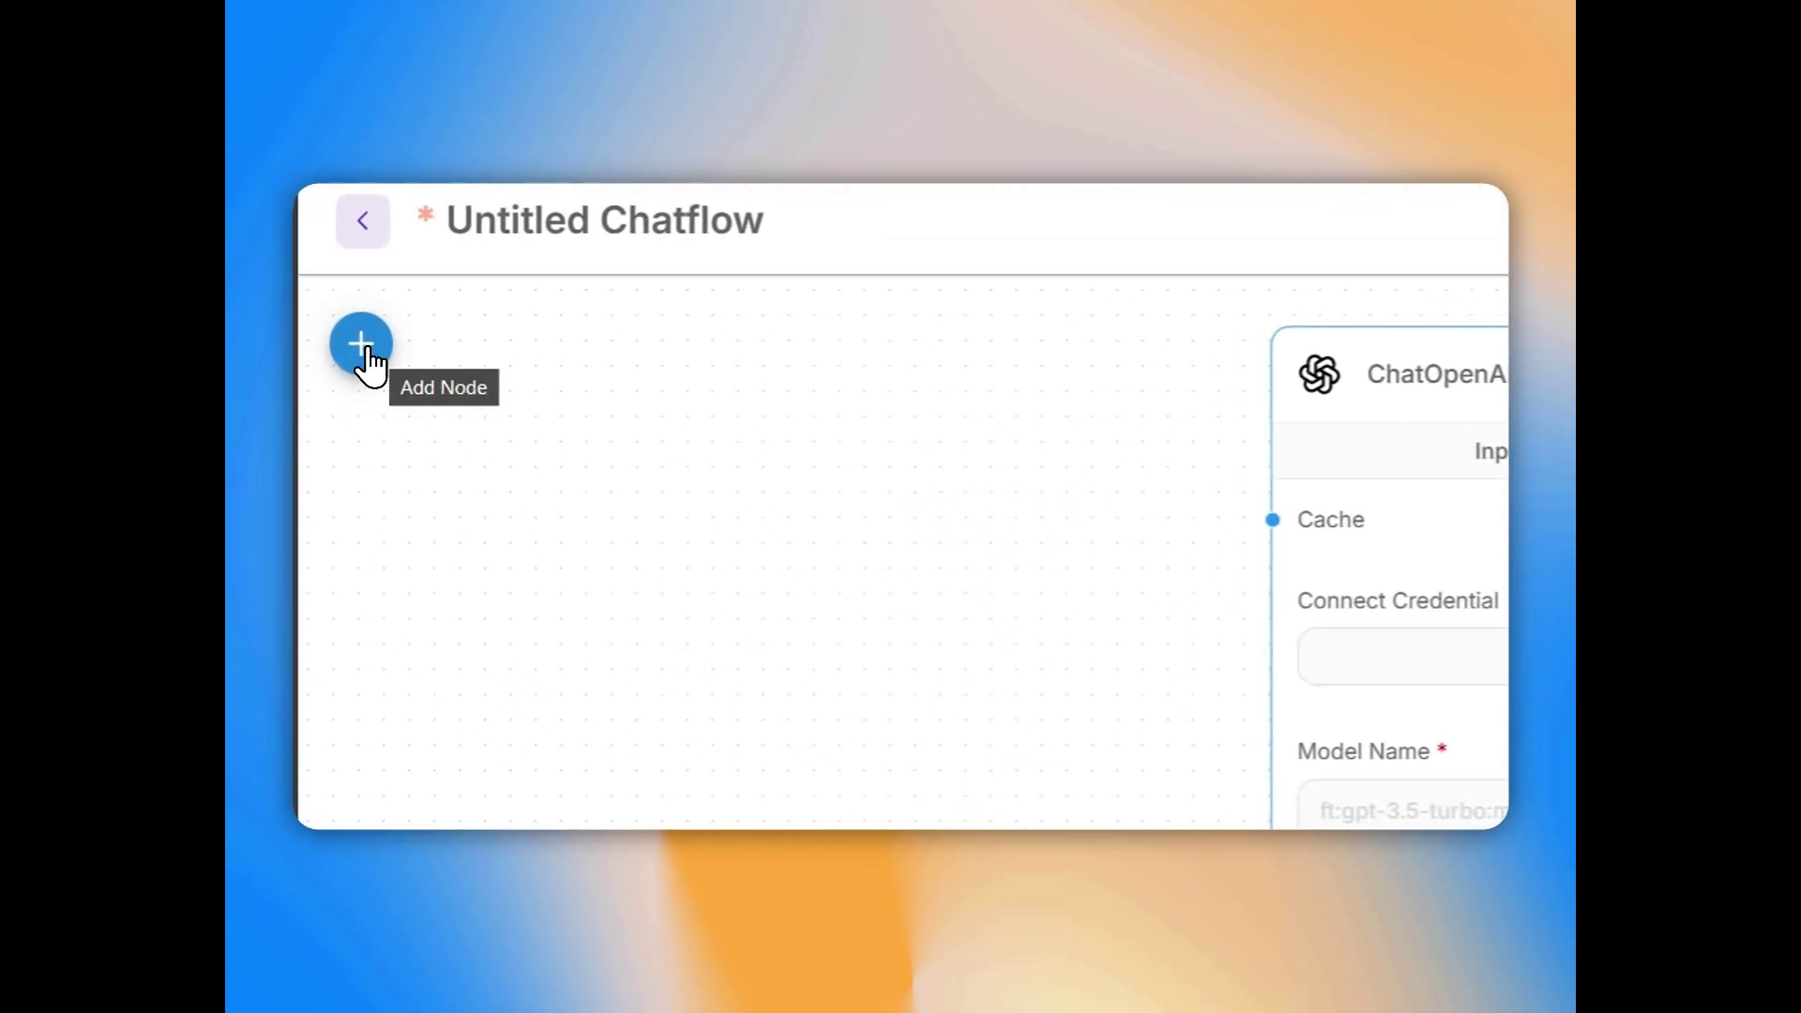
- Add a Tool Agent node from the LangChain agents beside the ChatOpenAI Custom node
{"action": "left_click", "coordinate": [364, 347]}
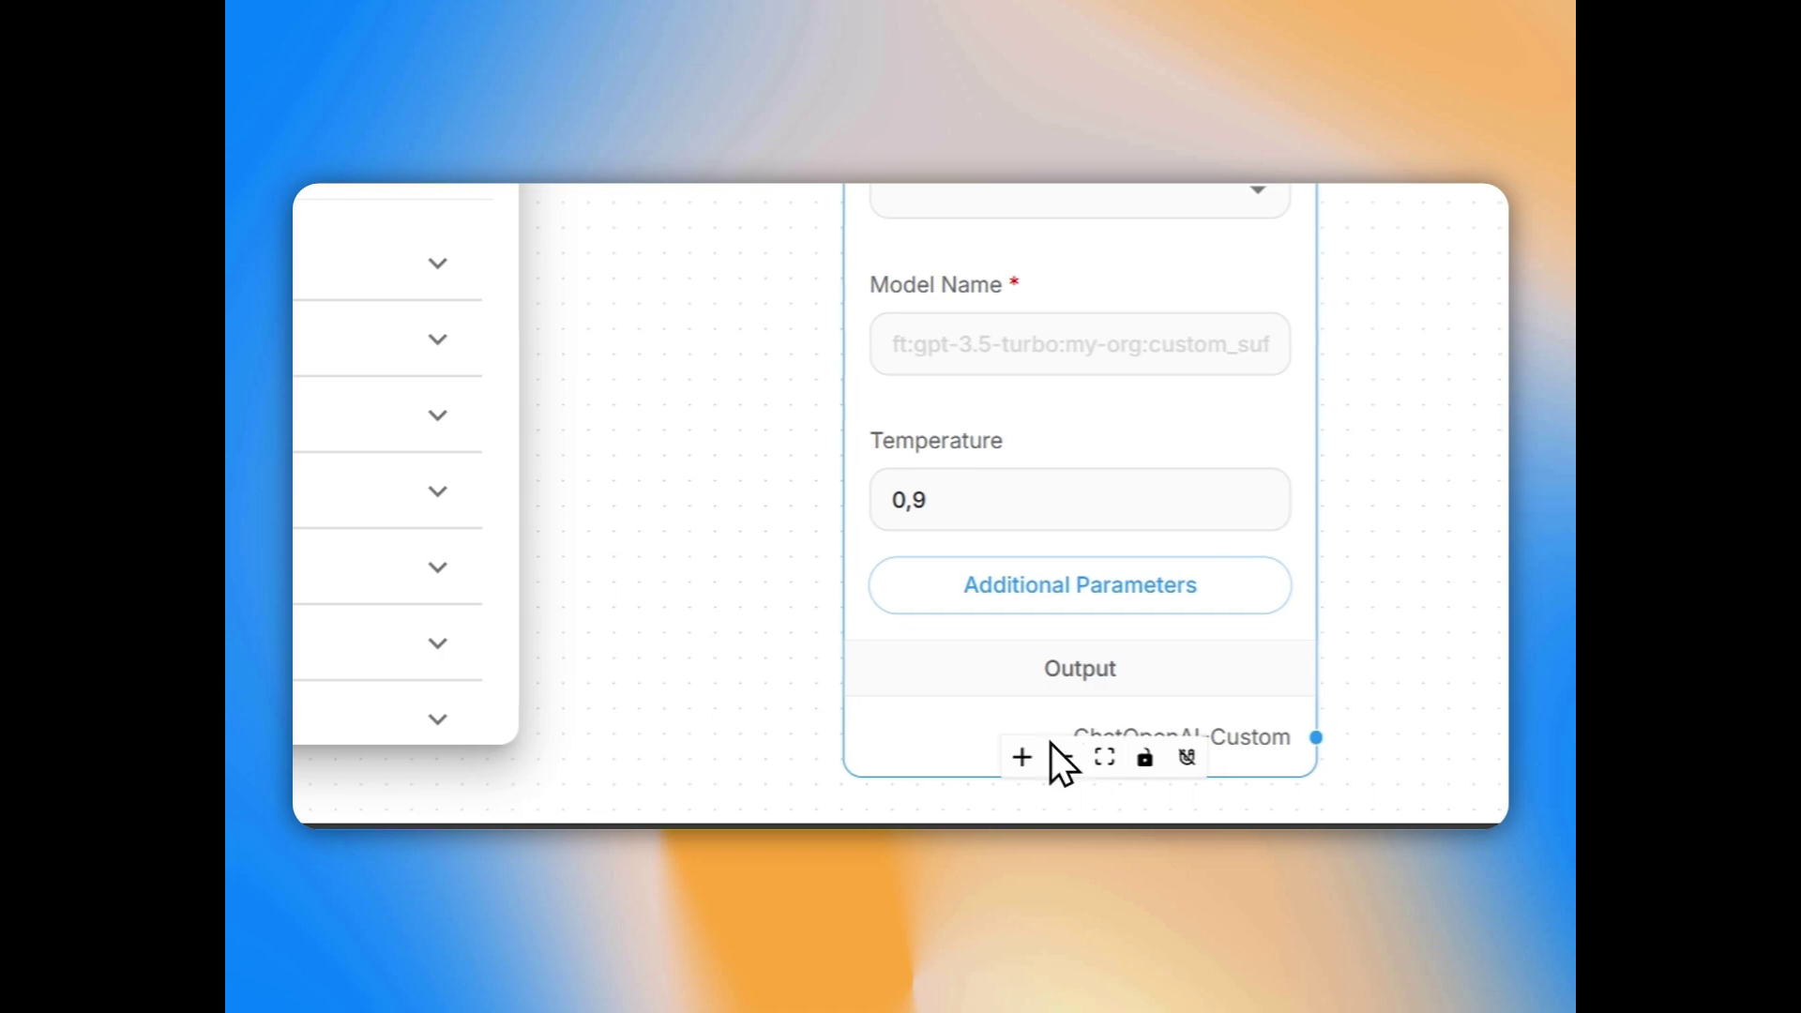
{"action": "left_click", "coordinate": [706, 321]}
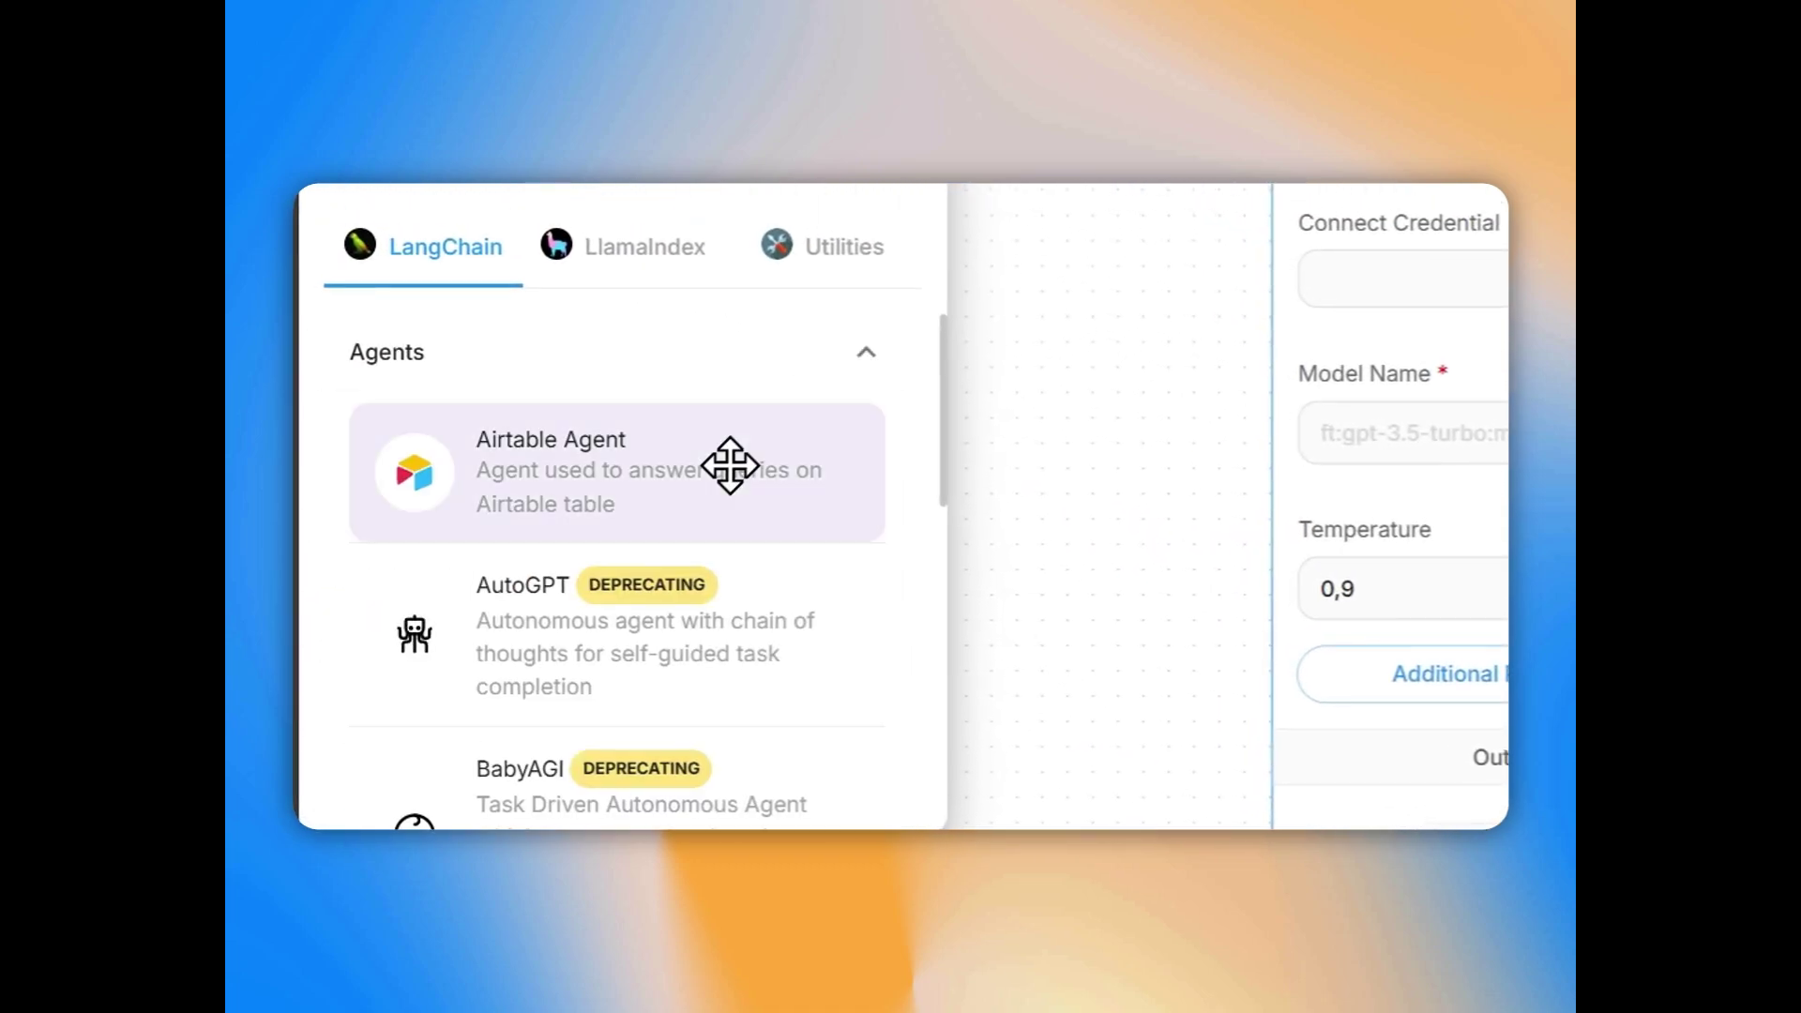
{"action": "scroll", "coordinate": [590, 656], "scroll_direction": "down", "scroll_amount": 8}
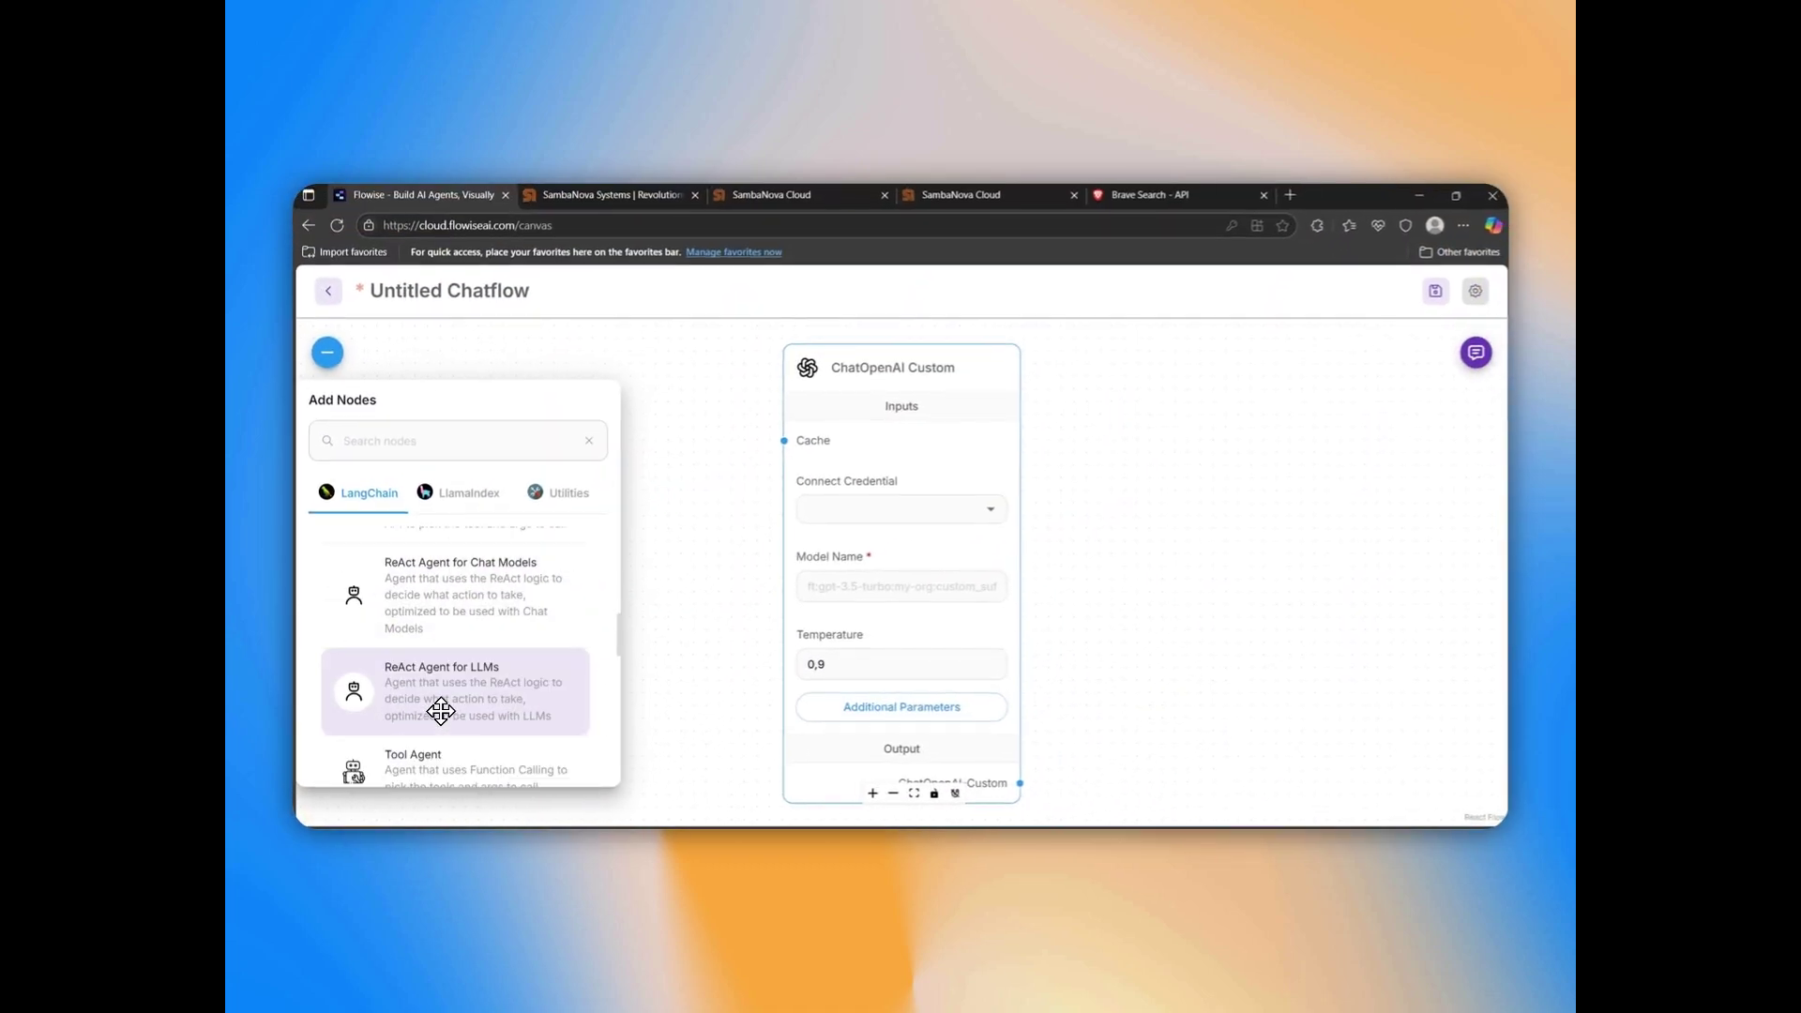
{"action": "scroll", "coordinate": [440, 710], "scroll_direction": "down", "scroll_amount": 1}
{"action": "left_click_drag", "start_coordinate": [445, 641], "coordinate": [1248, 553]}
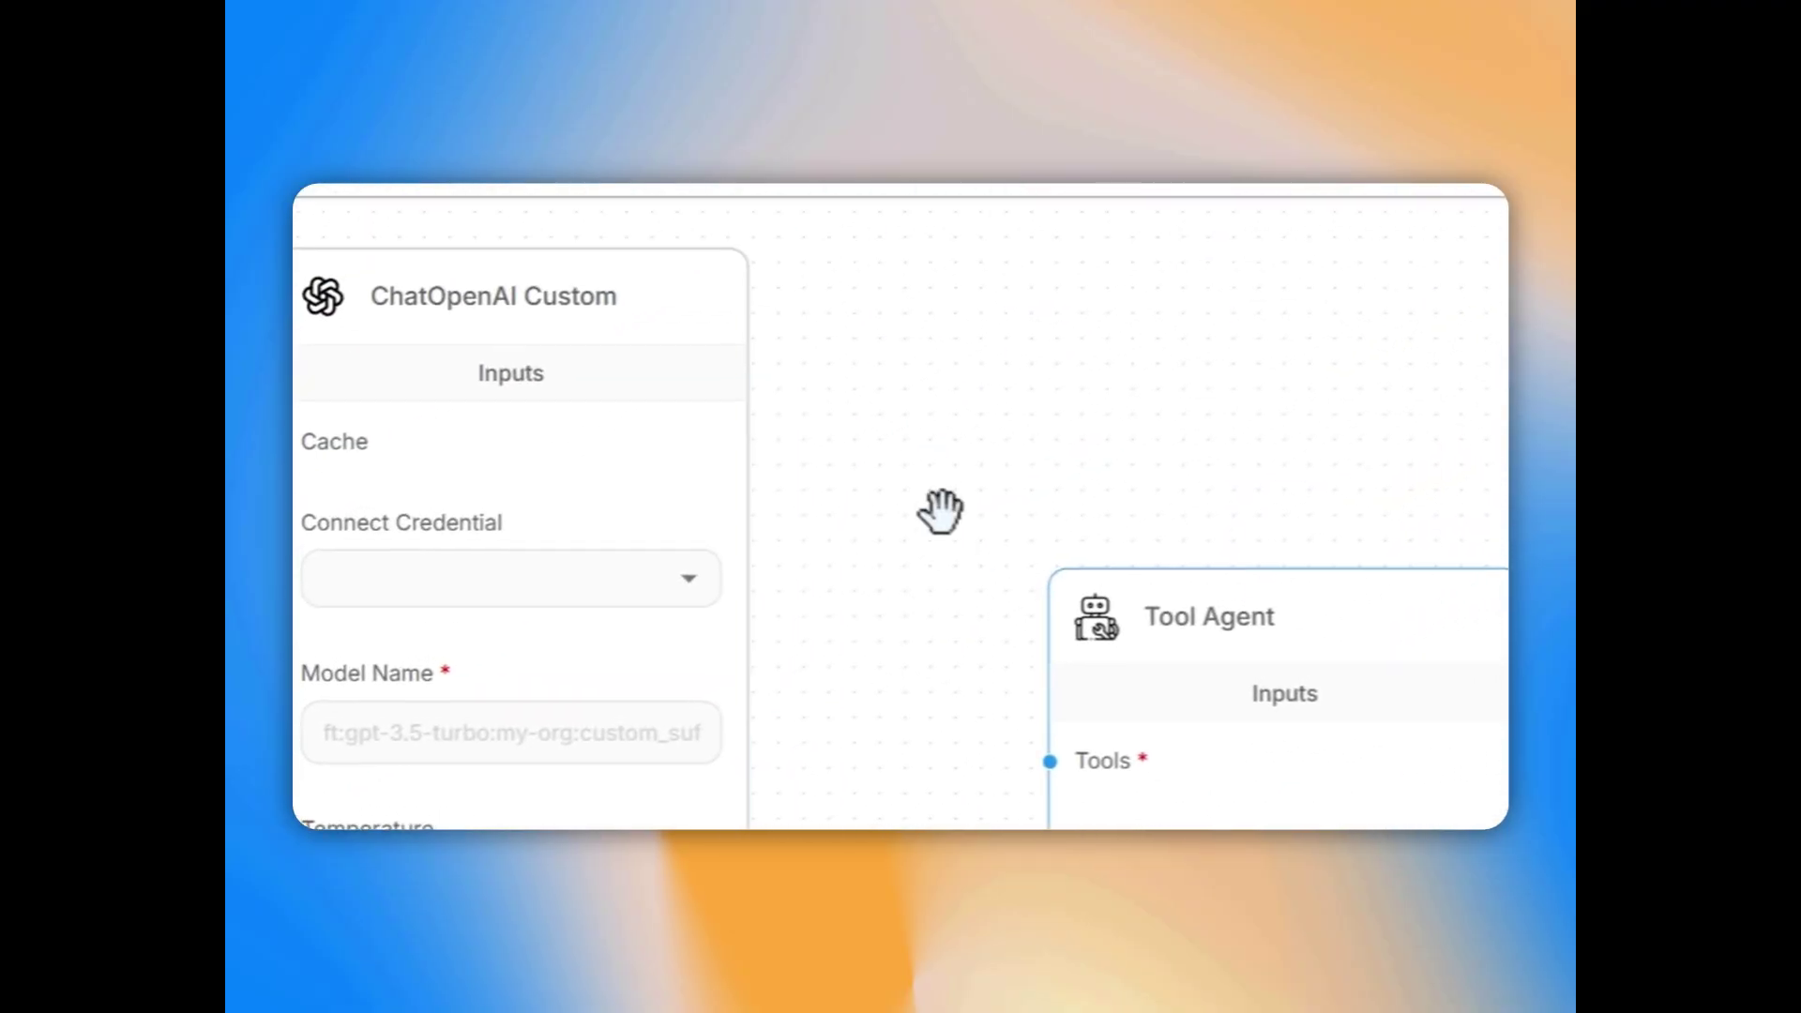
- Arrange the two nodes side by side and connect the ChatOpenAI Custom output to the Tool Agent's Tool Calling Chat Model input
{"action": "left_click_drag", "start_coordinate": [577, 302], "coordinate": [474, 241]}
{"action": "left_click_drag", "start_coordinate": [1286, 679], "coordinate": [1099, 360]}
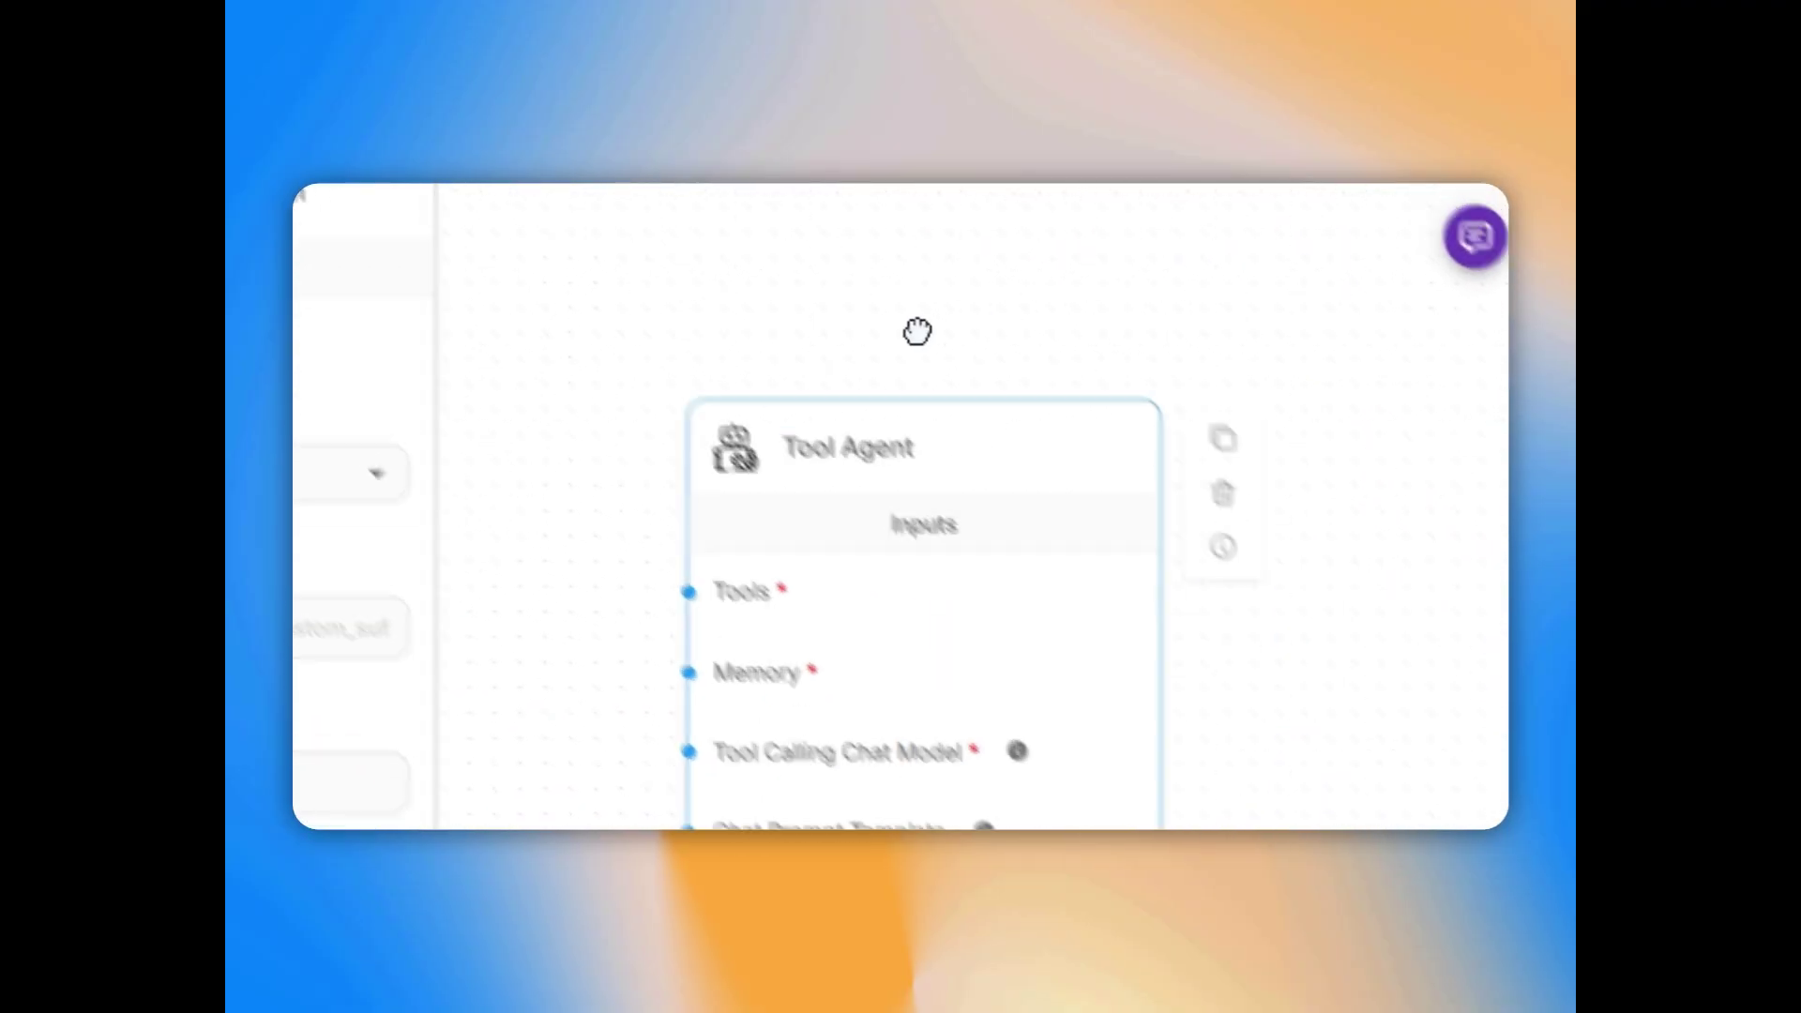
{"action": "left_click_drag", "start_coordinate": [917, 331], "coordinate": [1189, 431]}
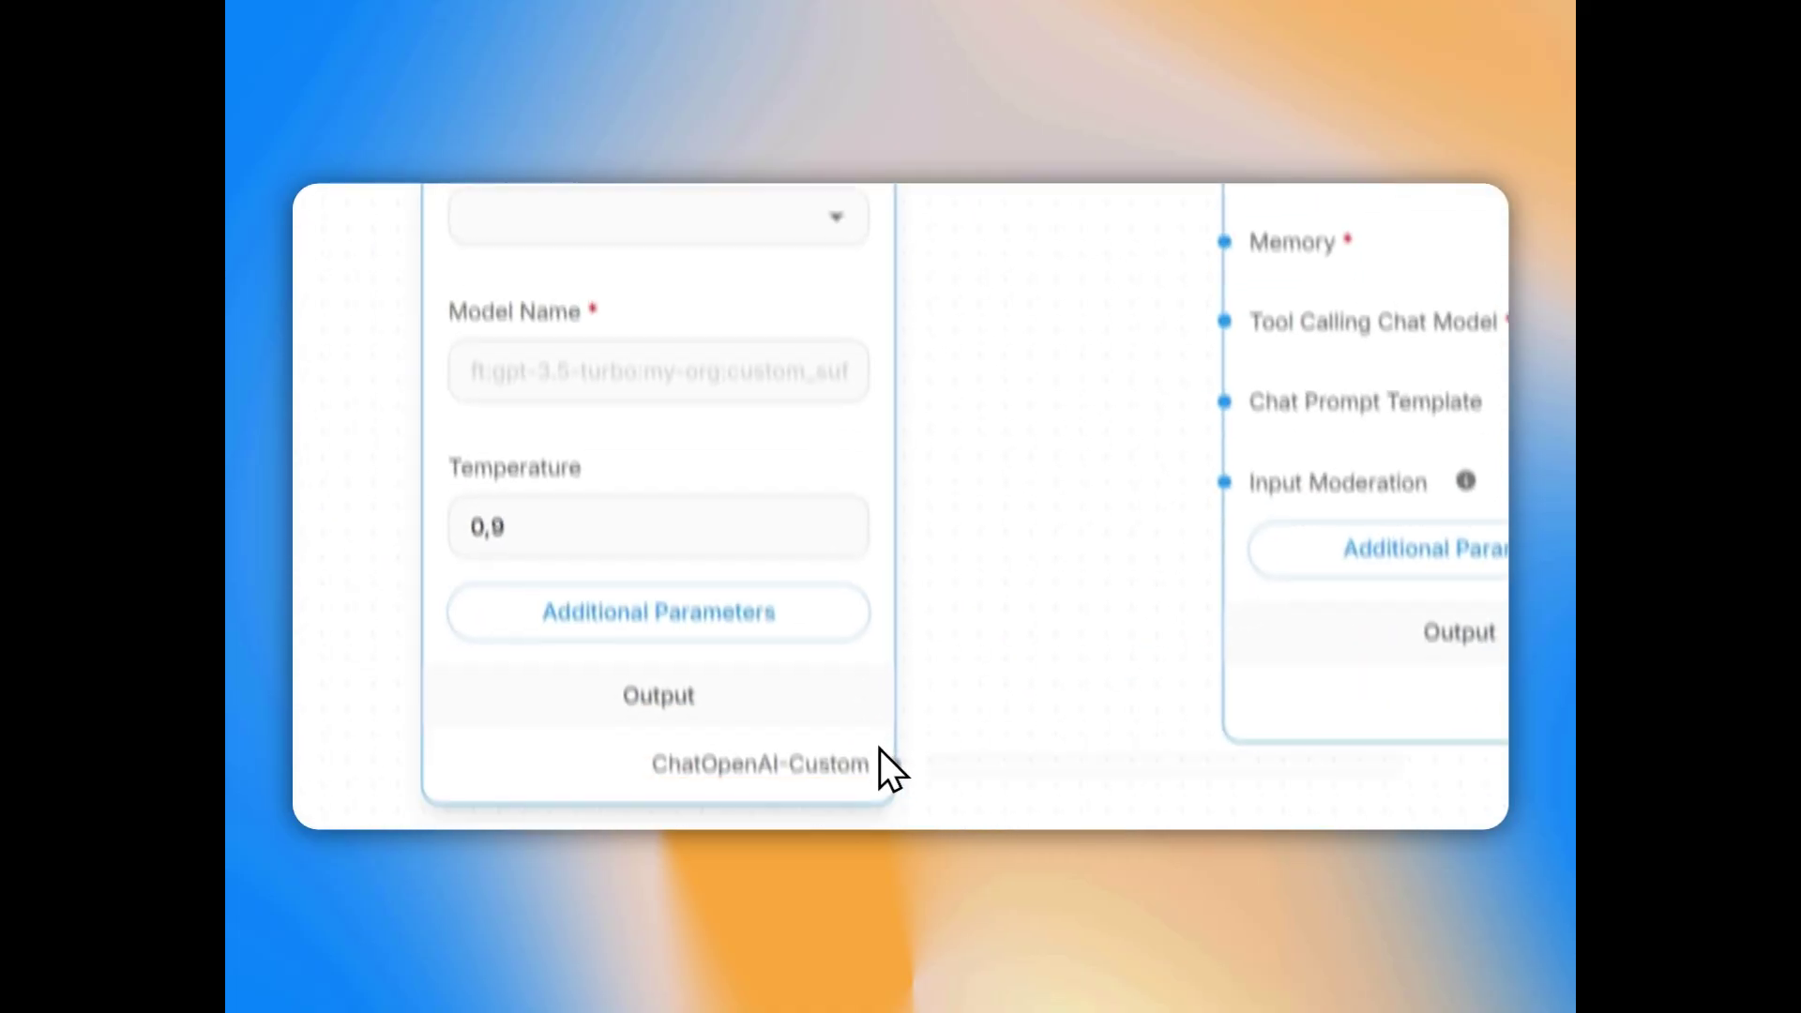
{"action": "left_click_drag", "start_coordinate": [886, 761], "coordinate": [1203, 472]}
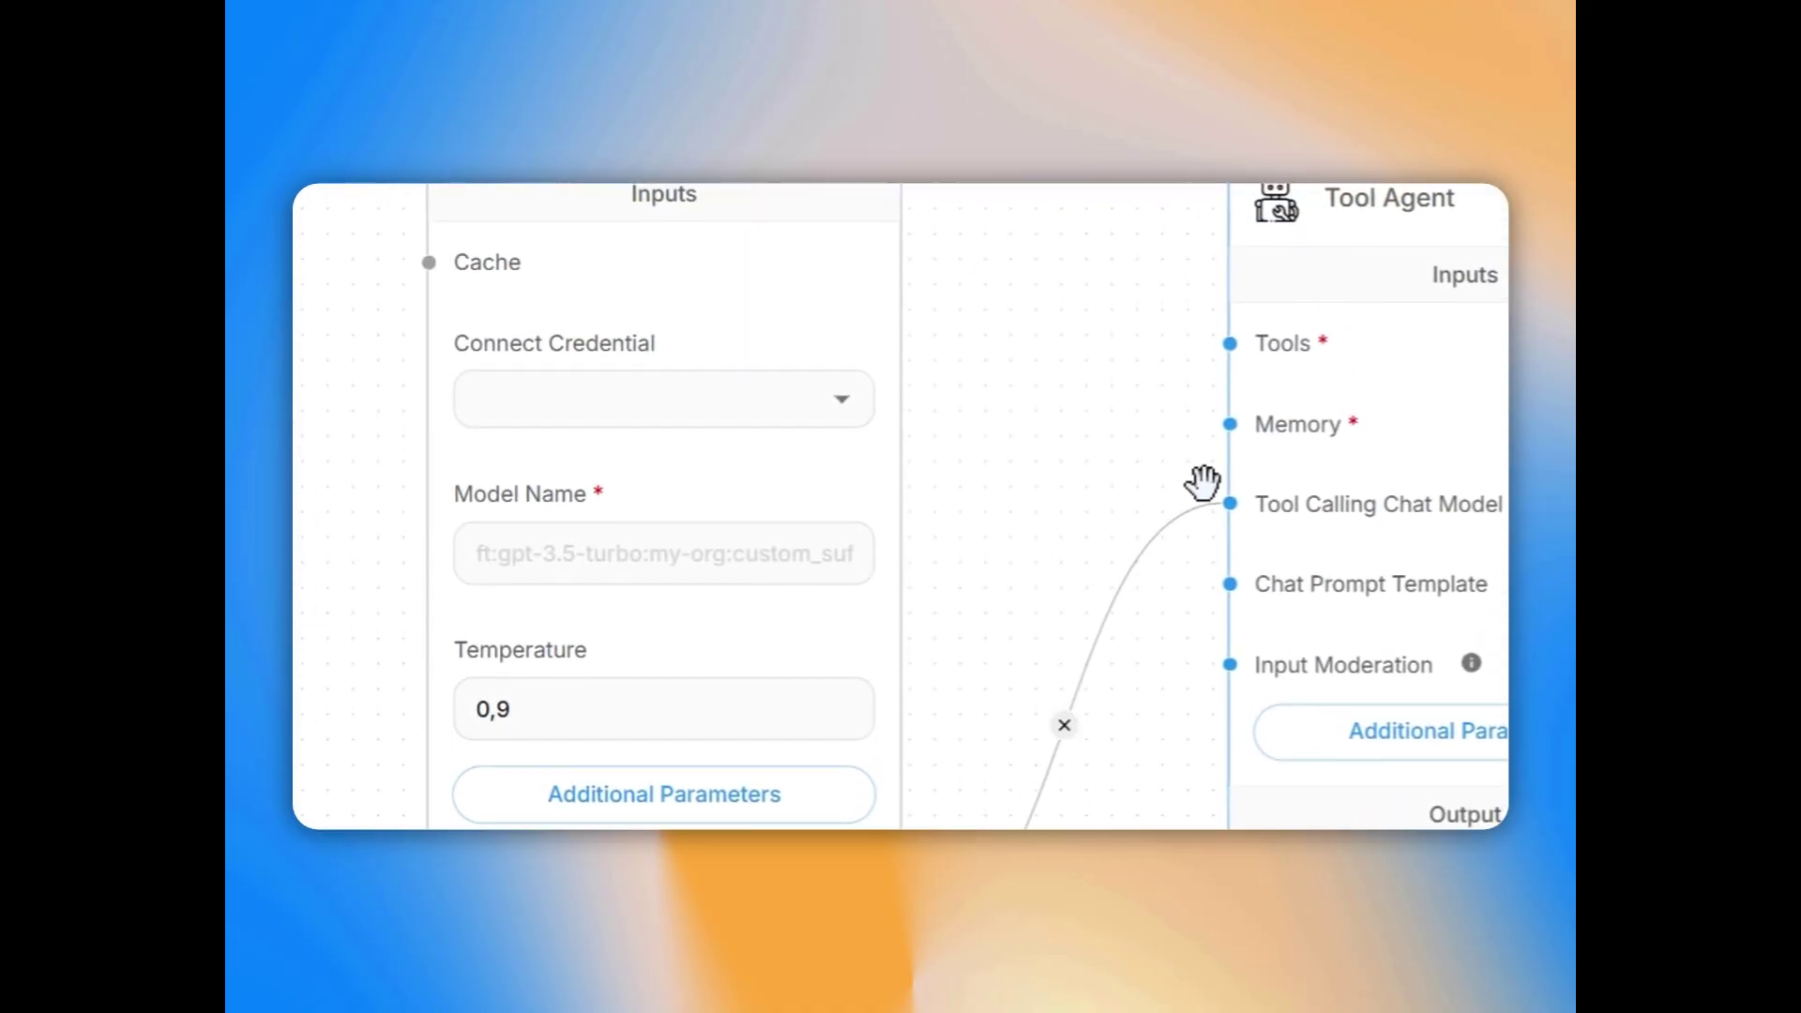
- Start a new OpenAI API credential for the ChatOpenAI Custom node and name it sambanova_test_flowwise
{"action": "left_click", "coordinate": [842, 401]}
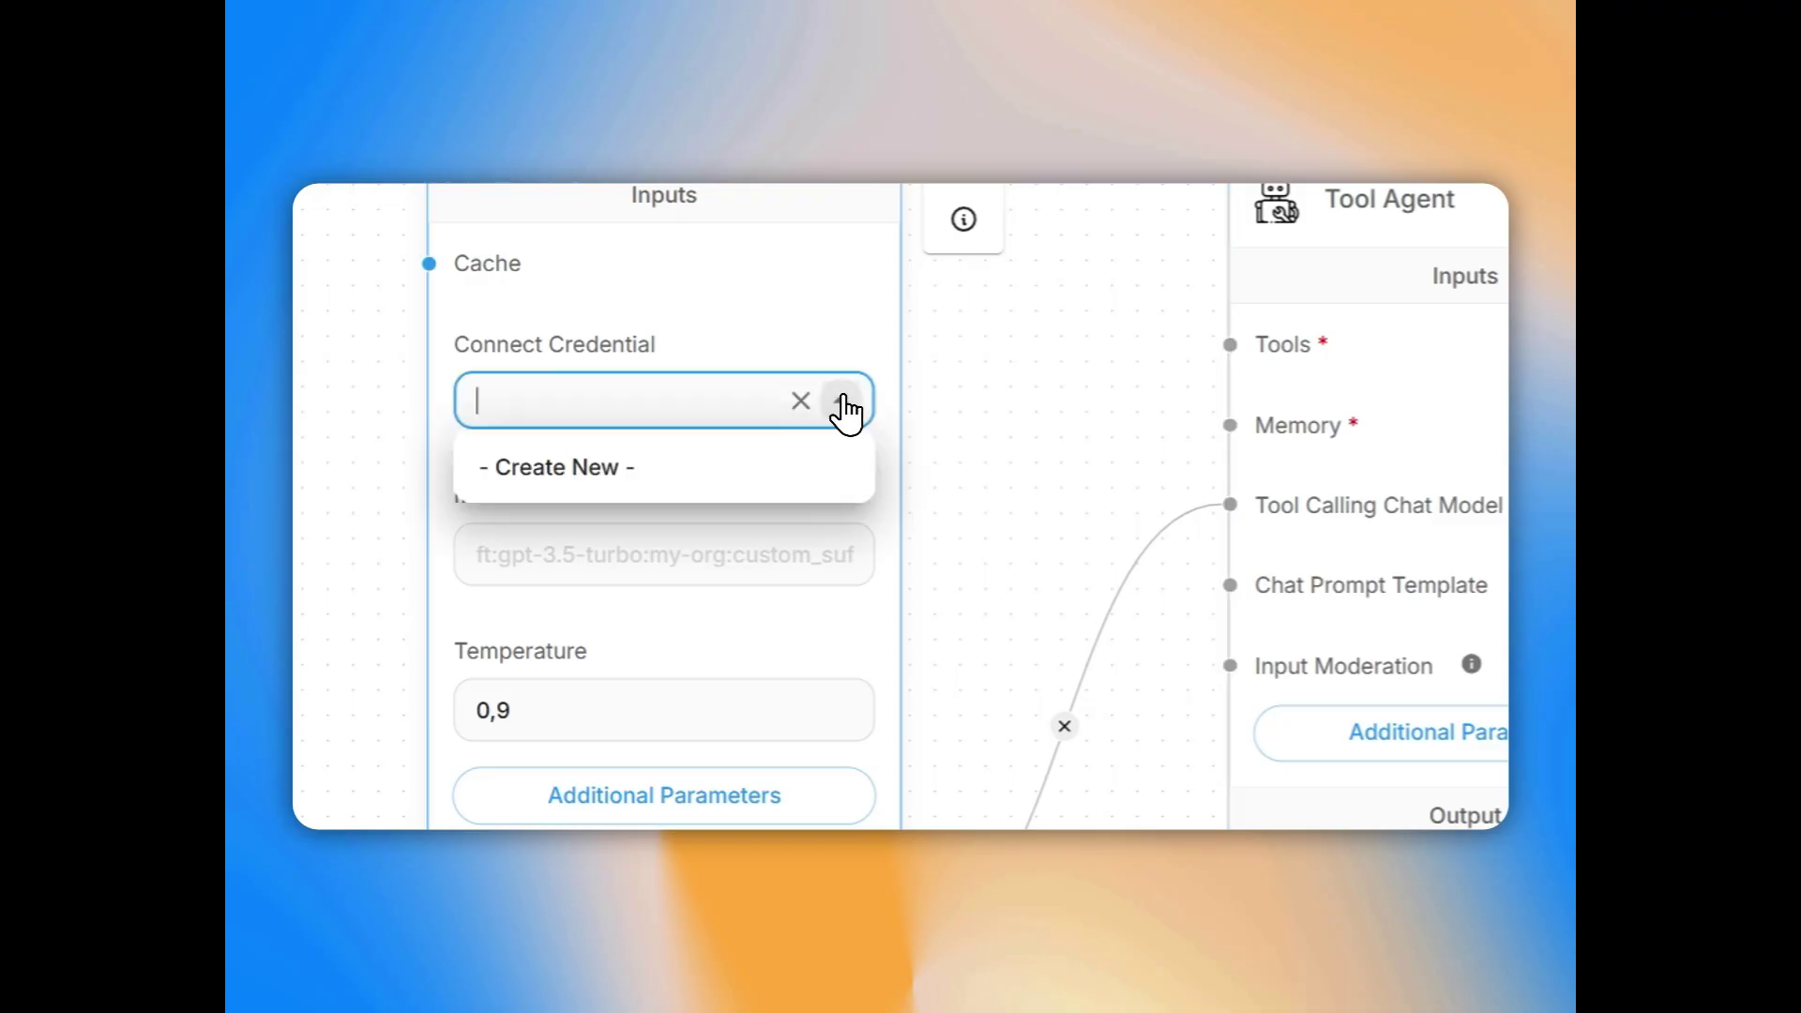
{"action": "left_click", "coordinate": [614, 473]}
{"action": "left_click", "coordinate": [631, 489]}
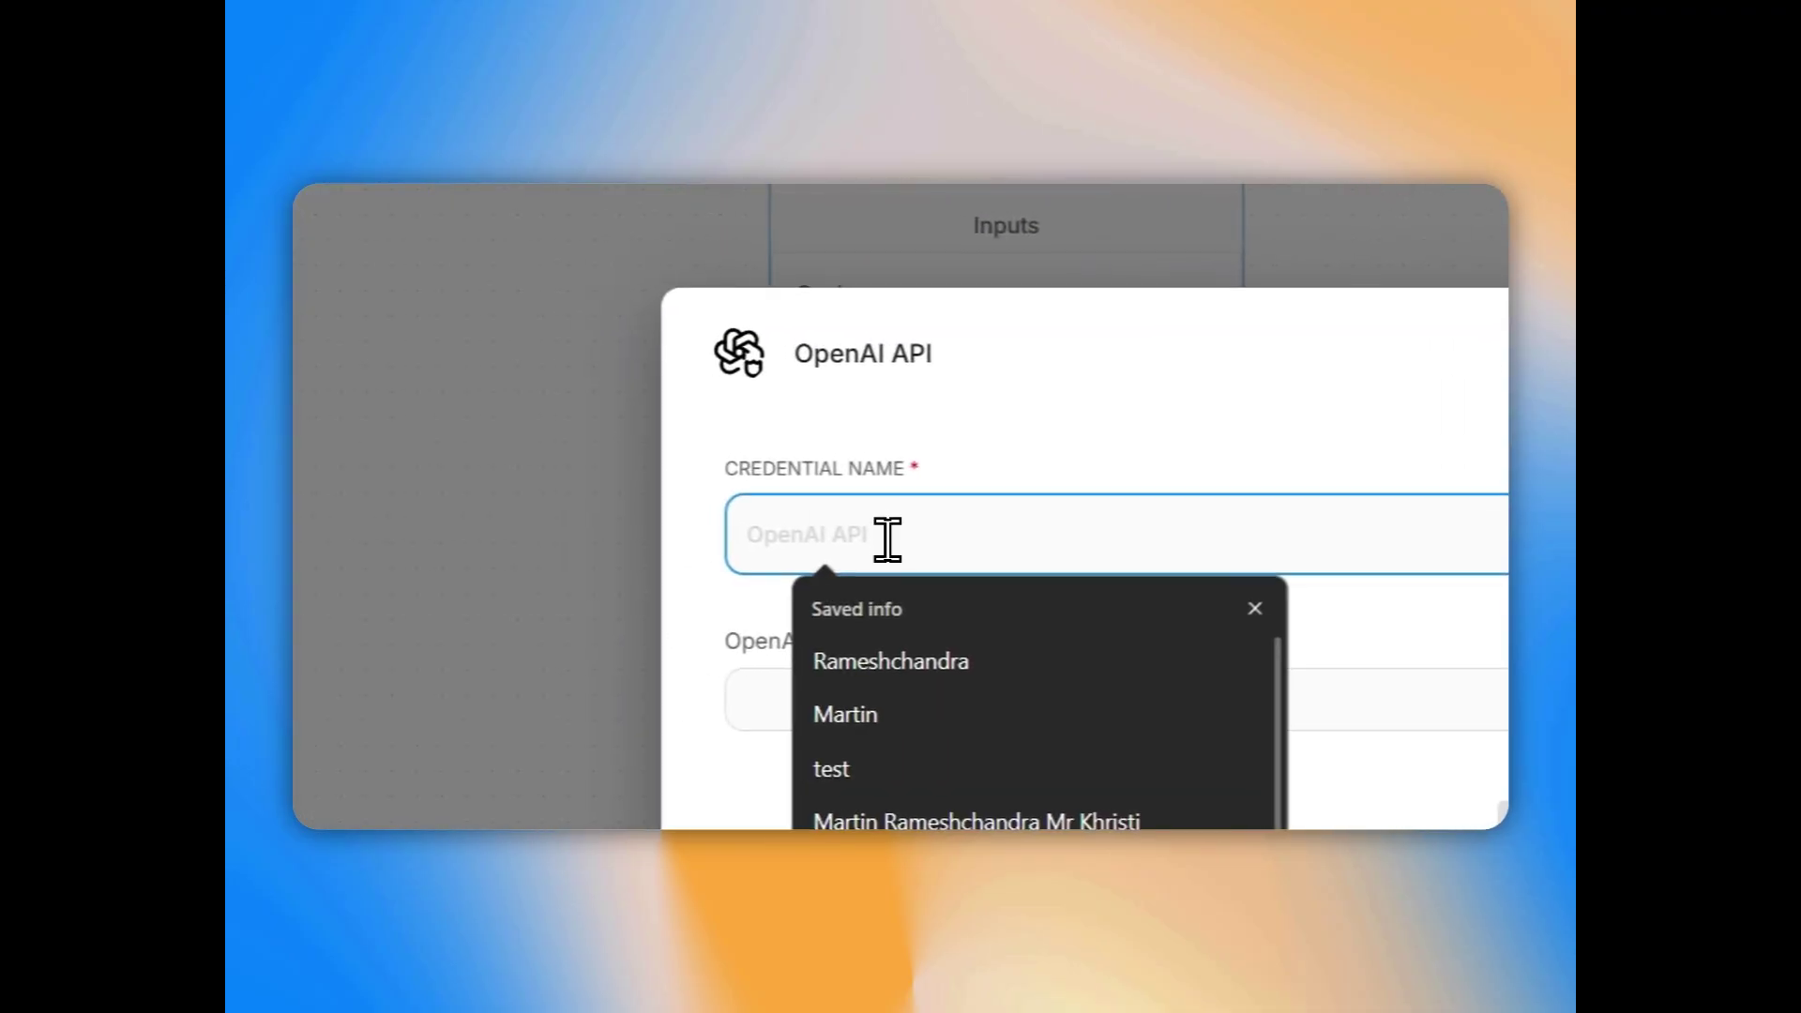
{"action": "type", "text": "samban"}
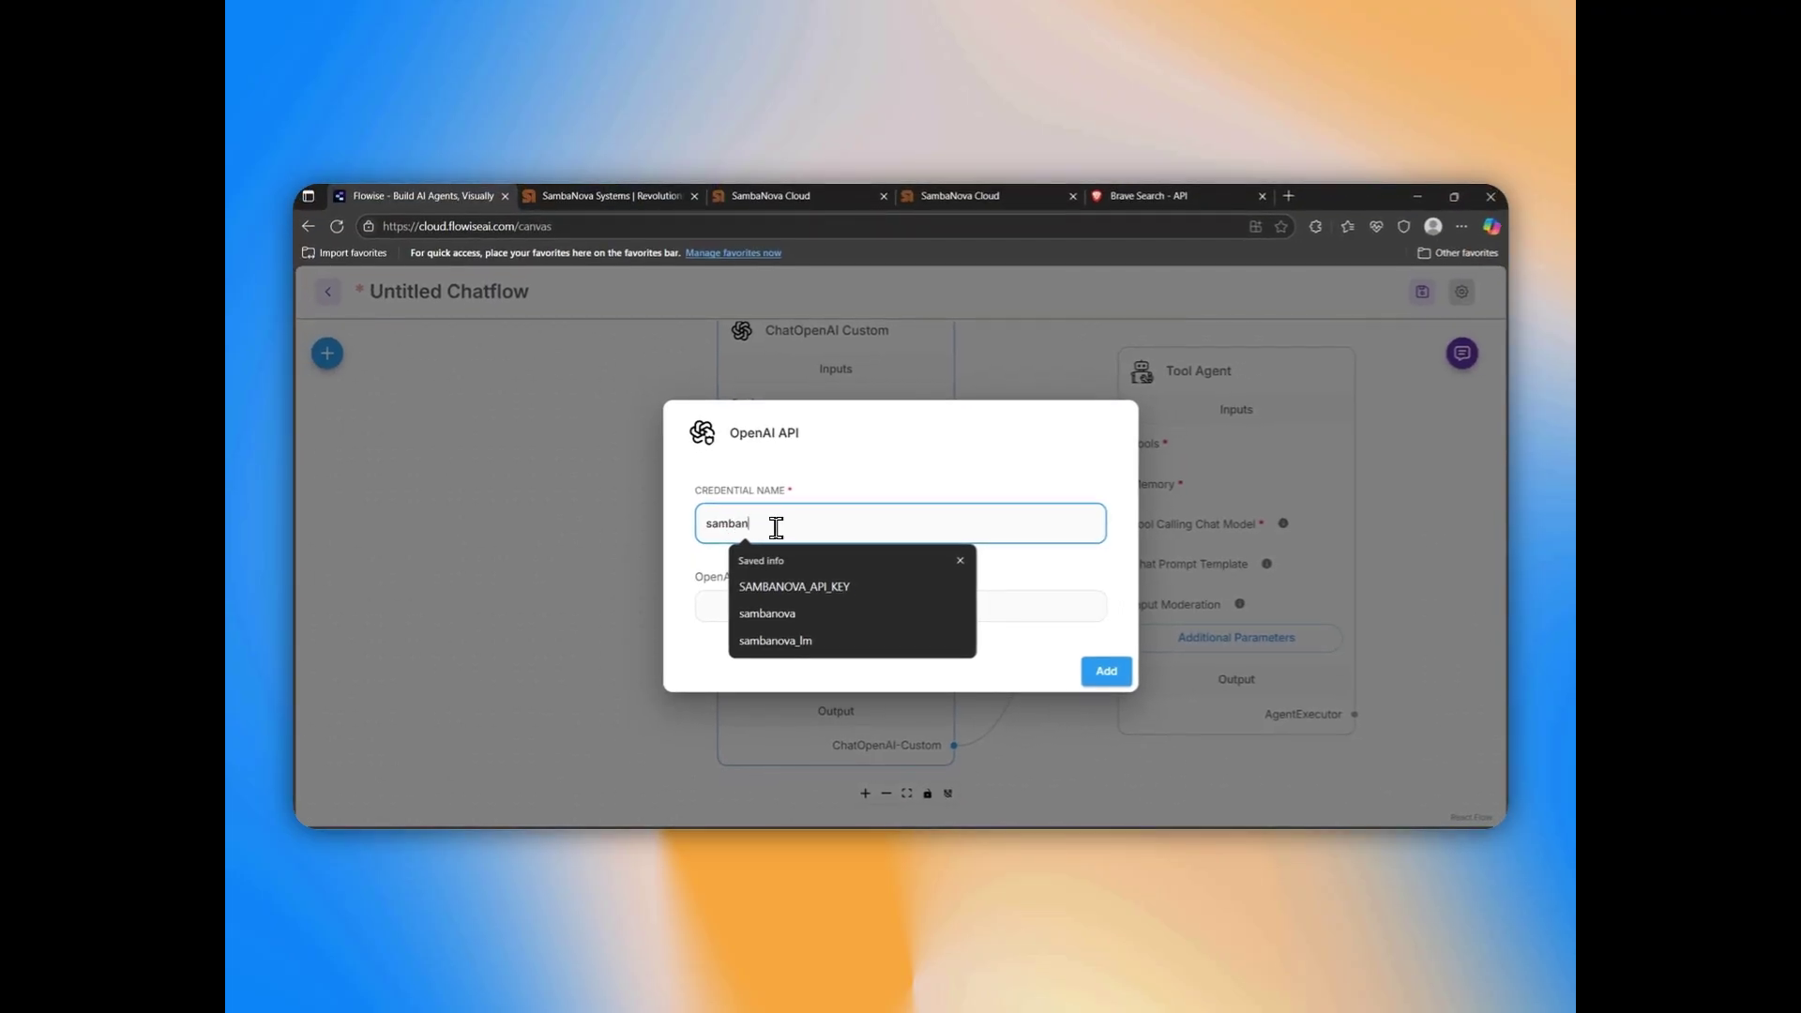
{"action": "type", "text": "ova_"}
{"action": "key", "text": "BackSpace"}
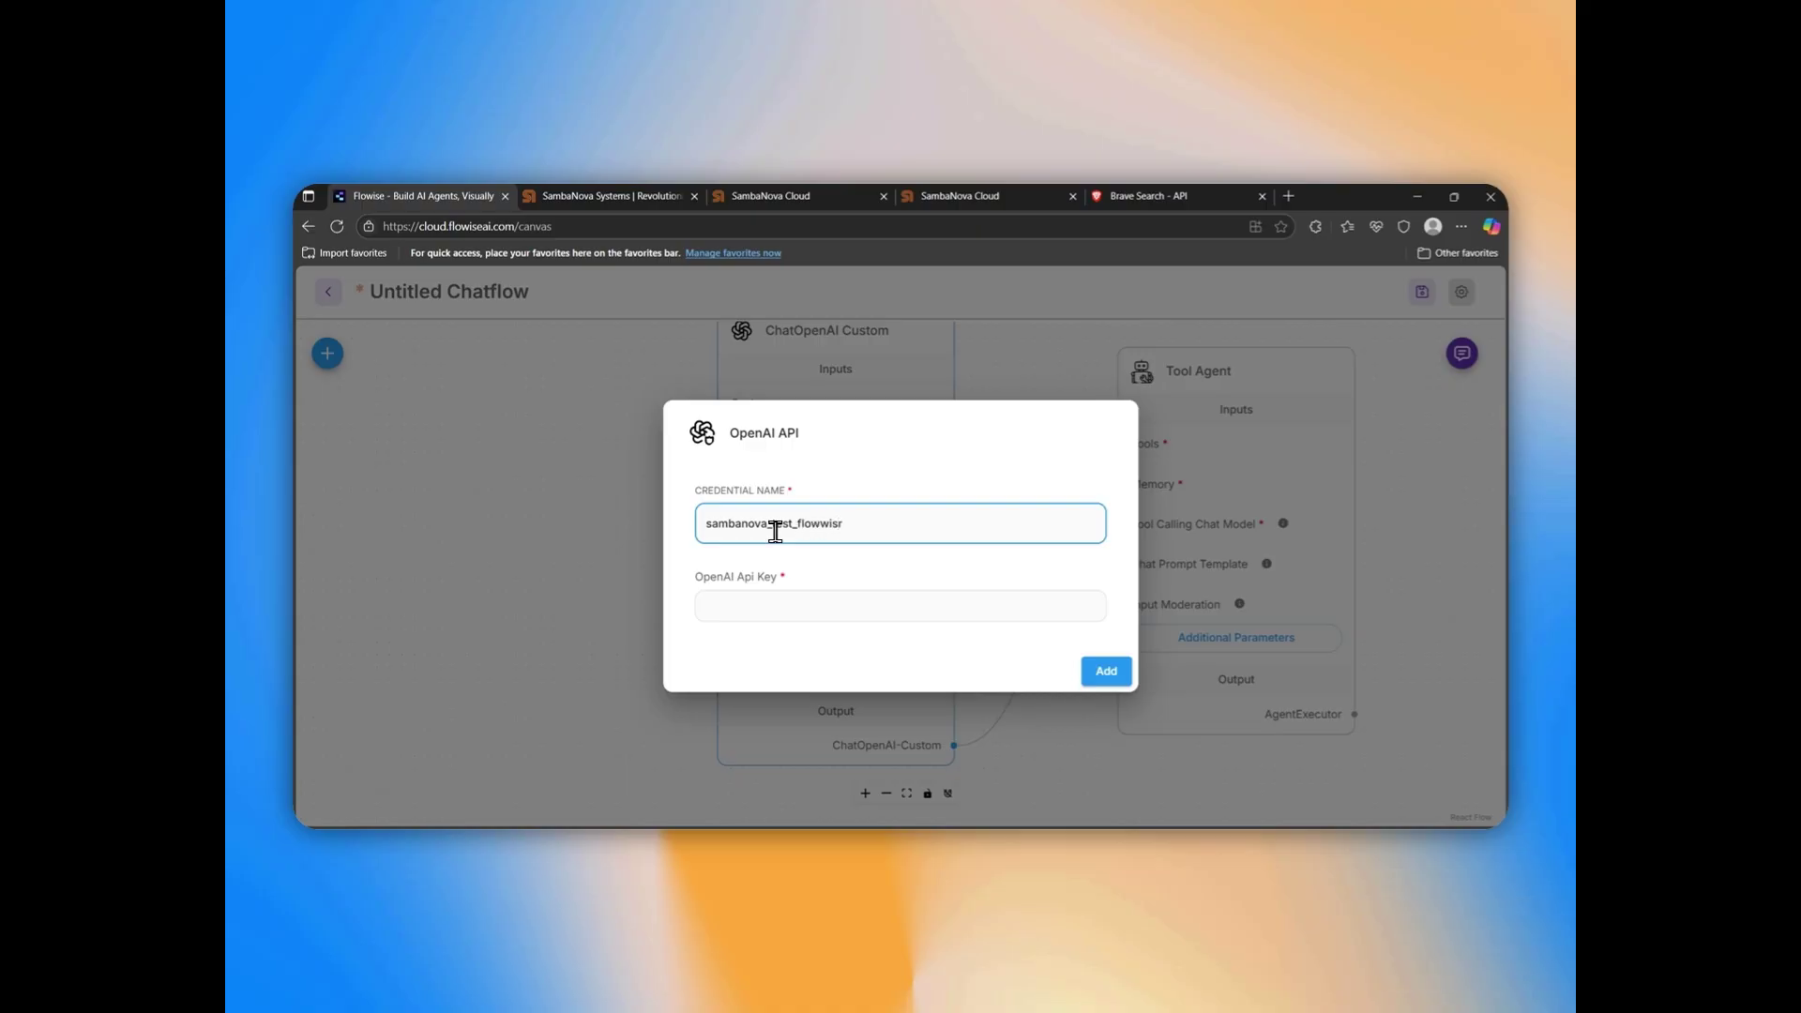
- Copy the API key from SambaNova Cloud into the credential's OpenAI Api Key field in Flowise and add the credential
{"action": "left_click", "coordinate": [788, 604]}
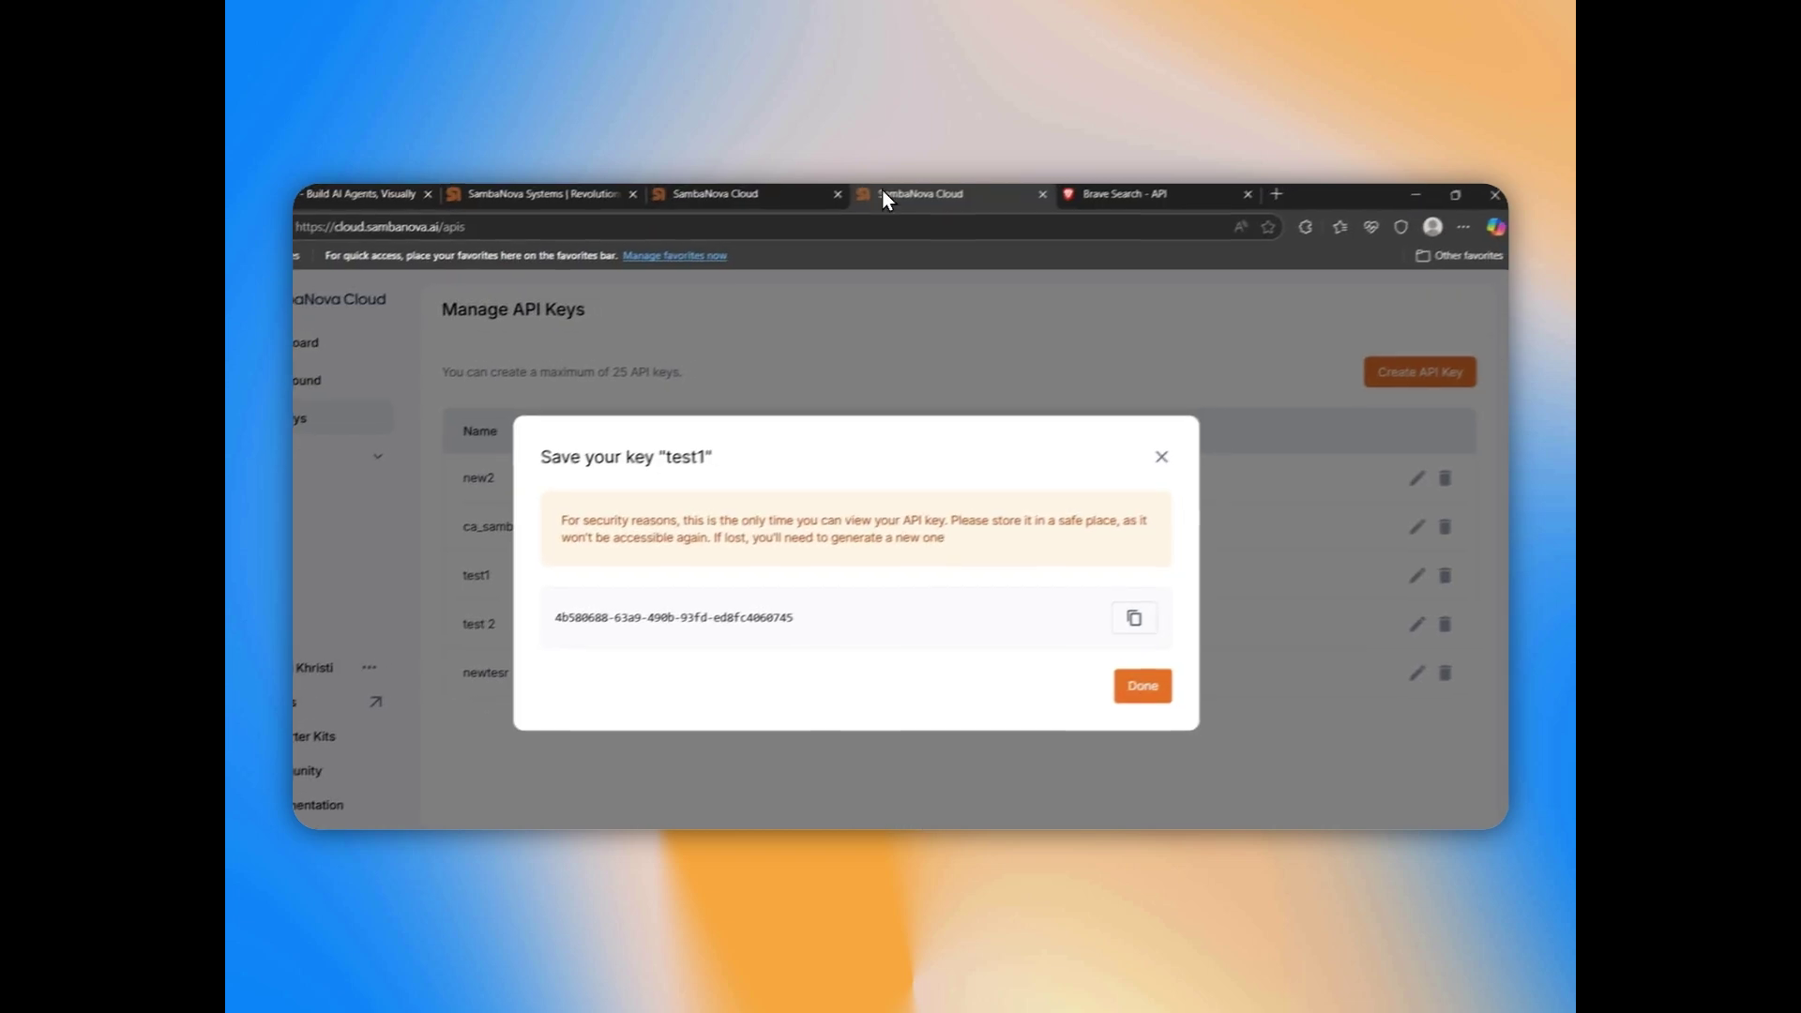
{"action": "left_click", "coordinate": [1134, 617]}
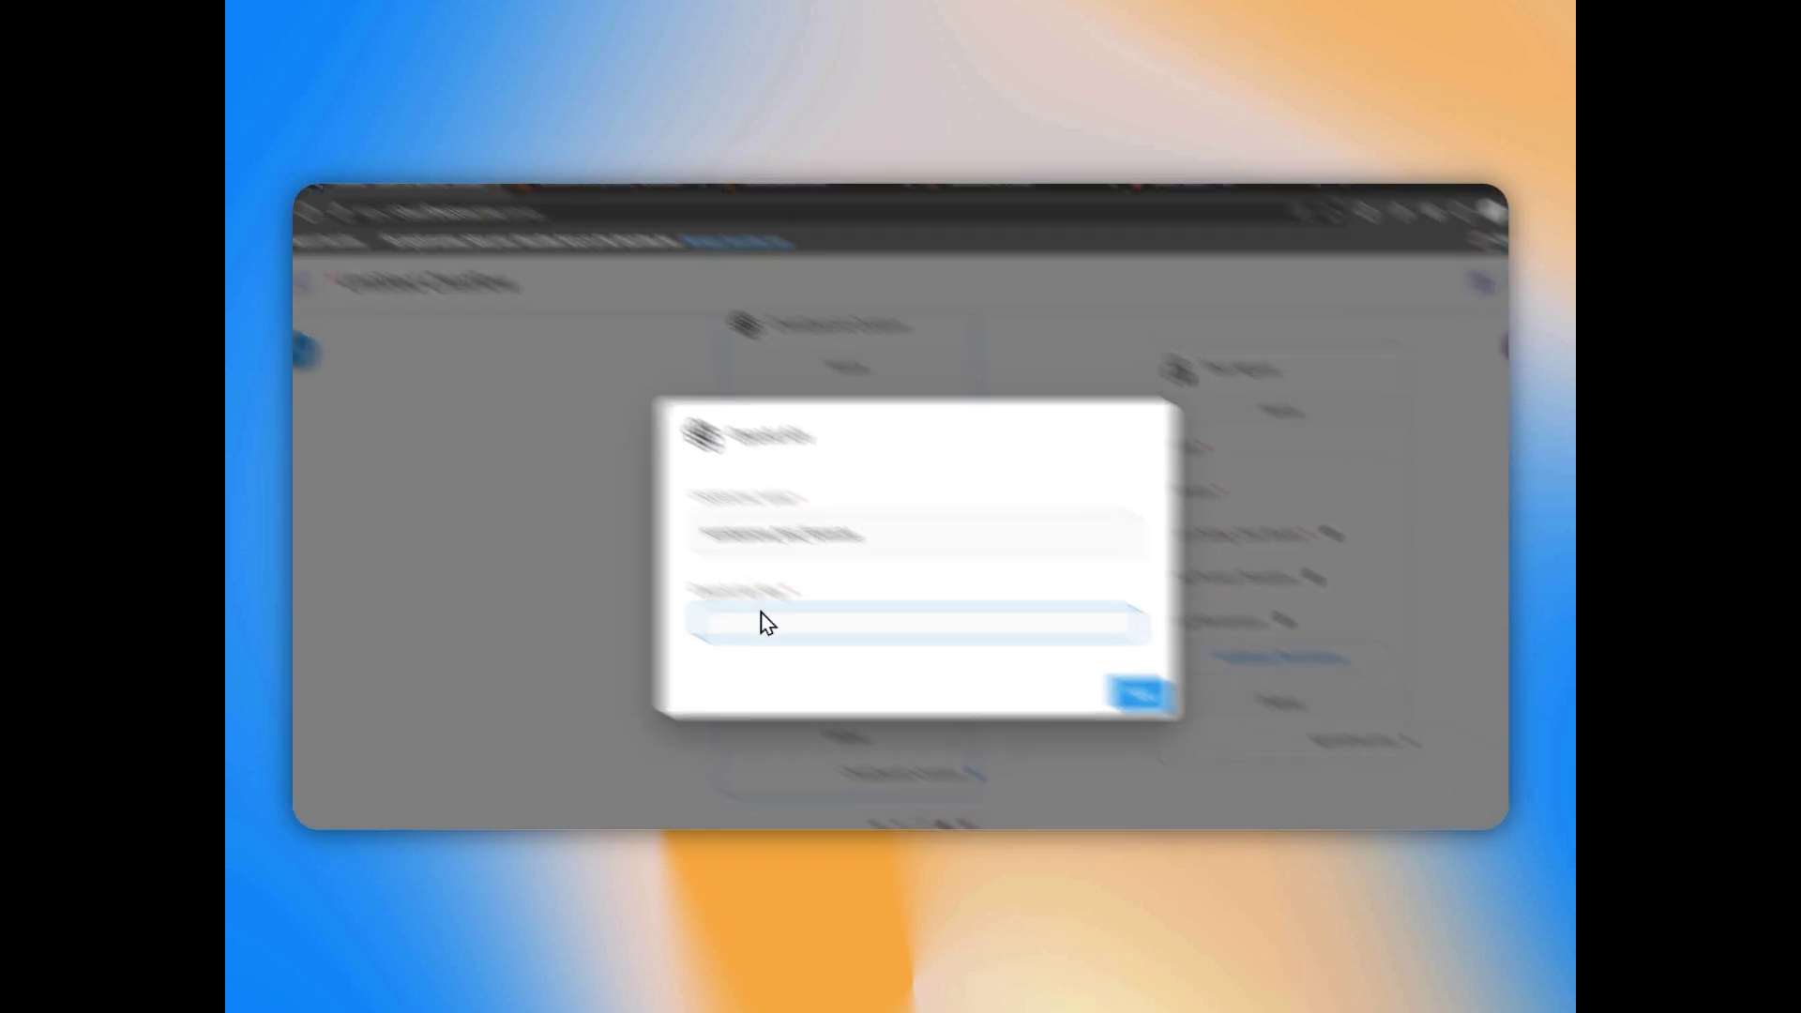
{"action": "key", "text": "ctrl+v"}
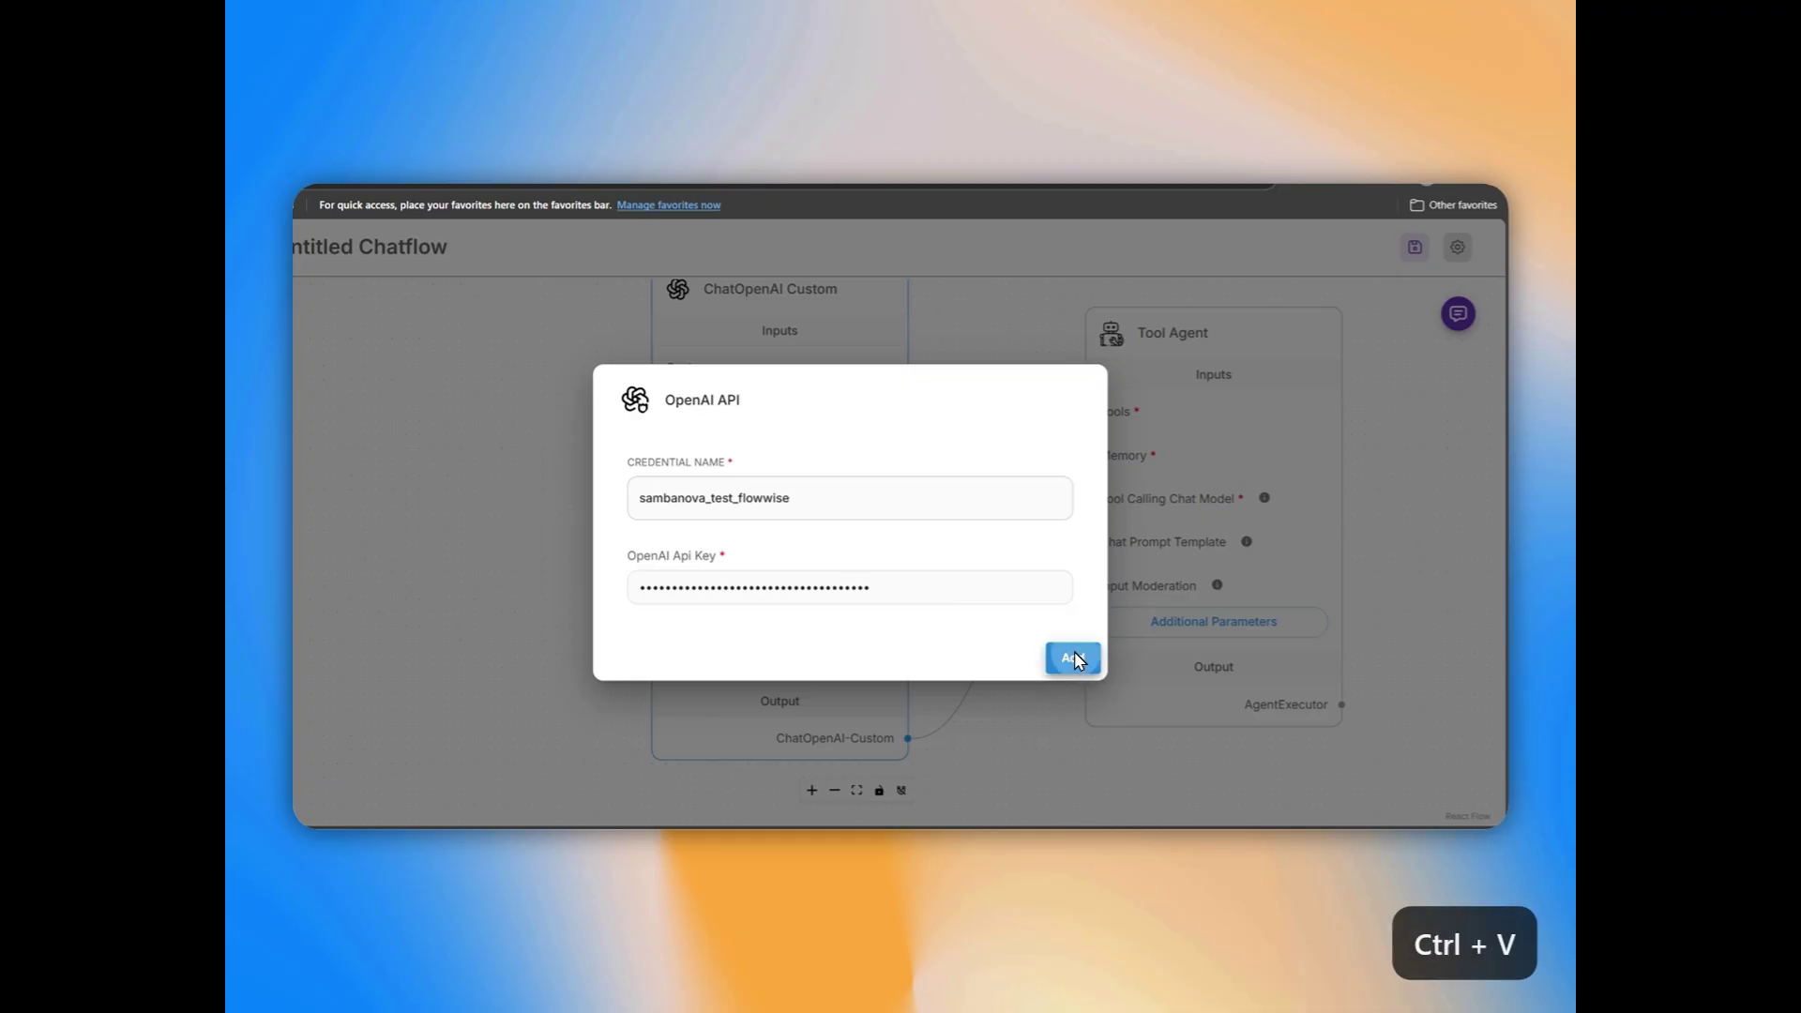
{"action": "left_click", "coordinate": [1073, 658]}
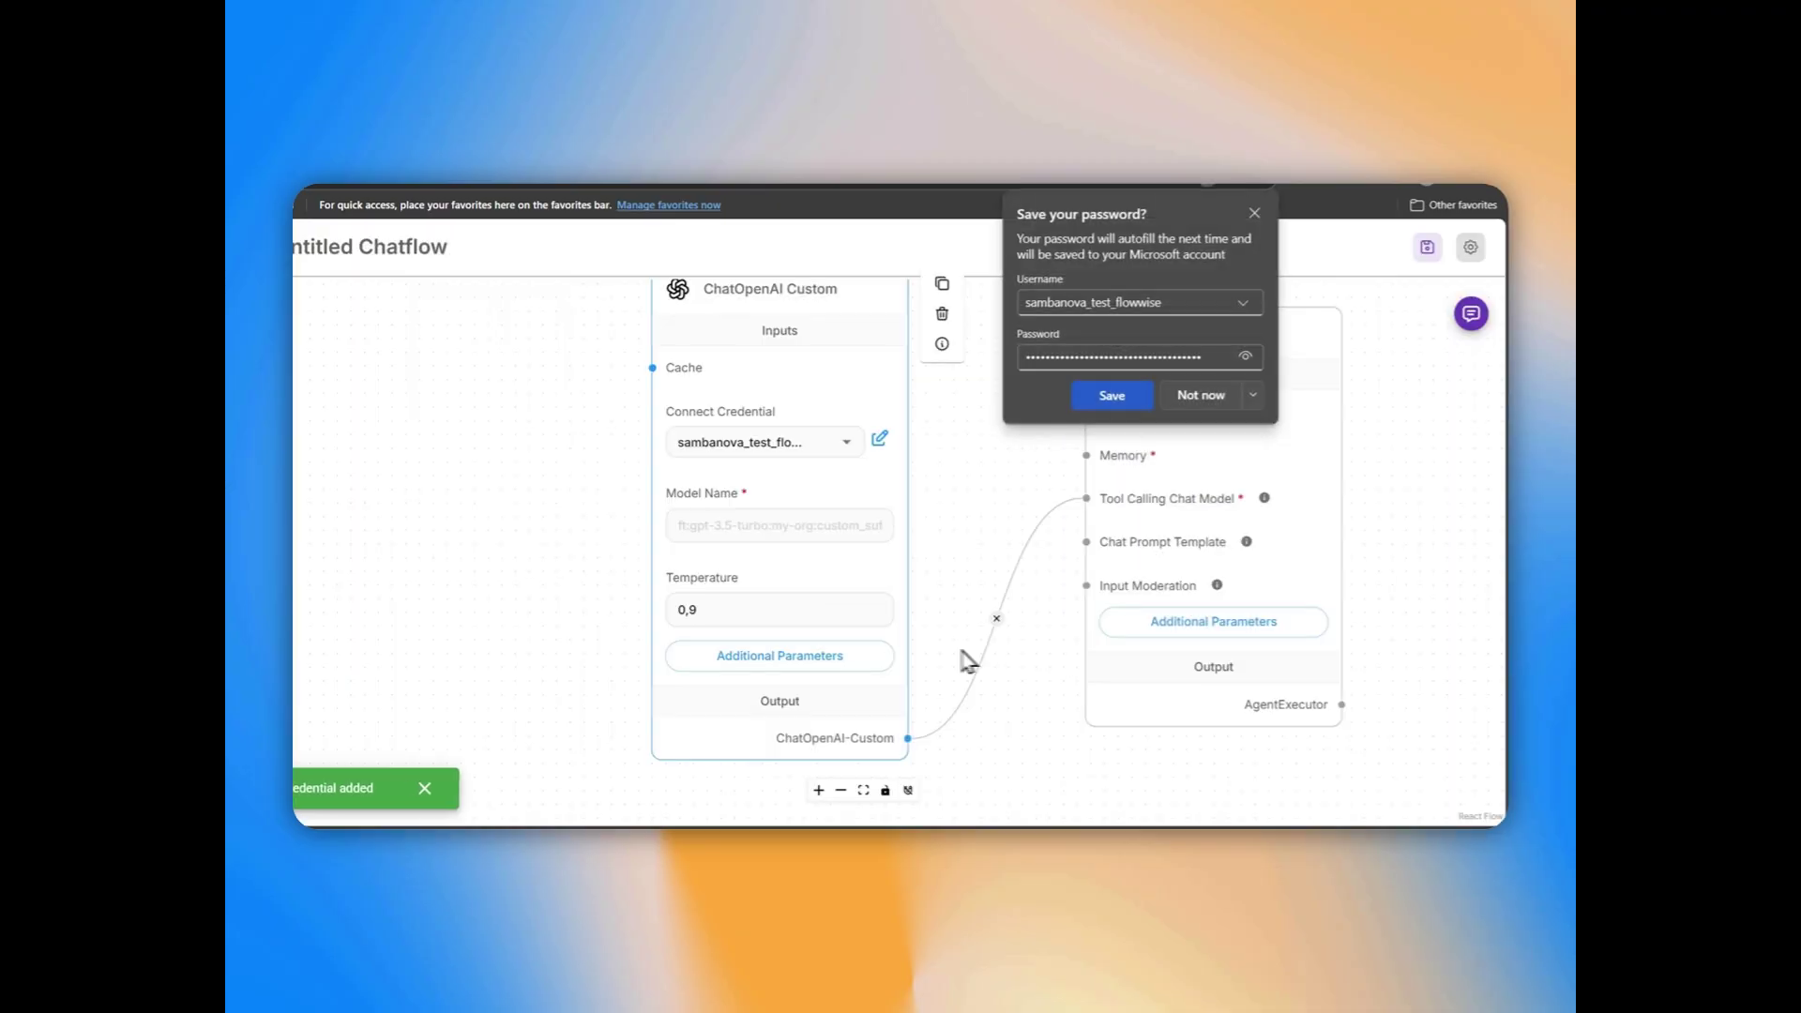
{"action": "left_click", "coordinate": [738, 525]}
{"action": "left_click", "coordinate": [754, 589]}
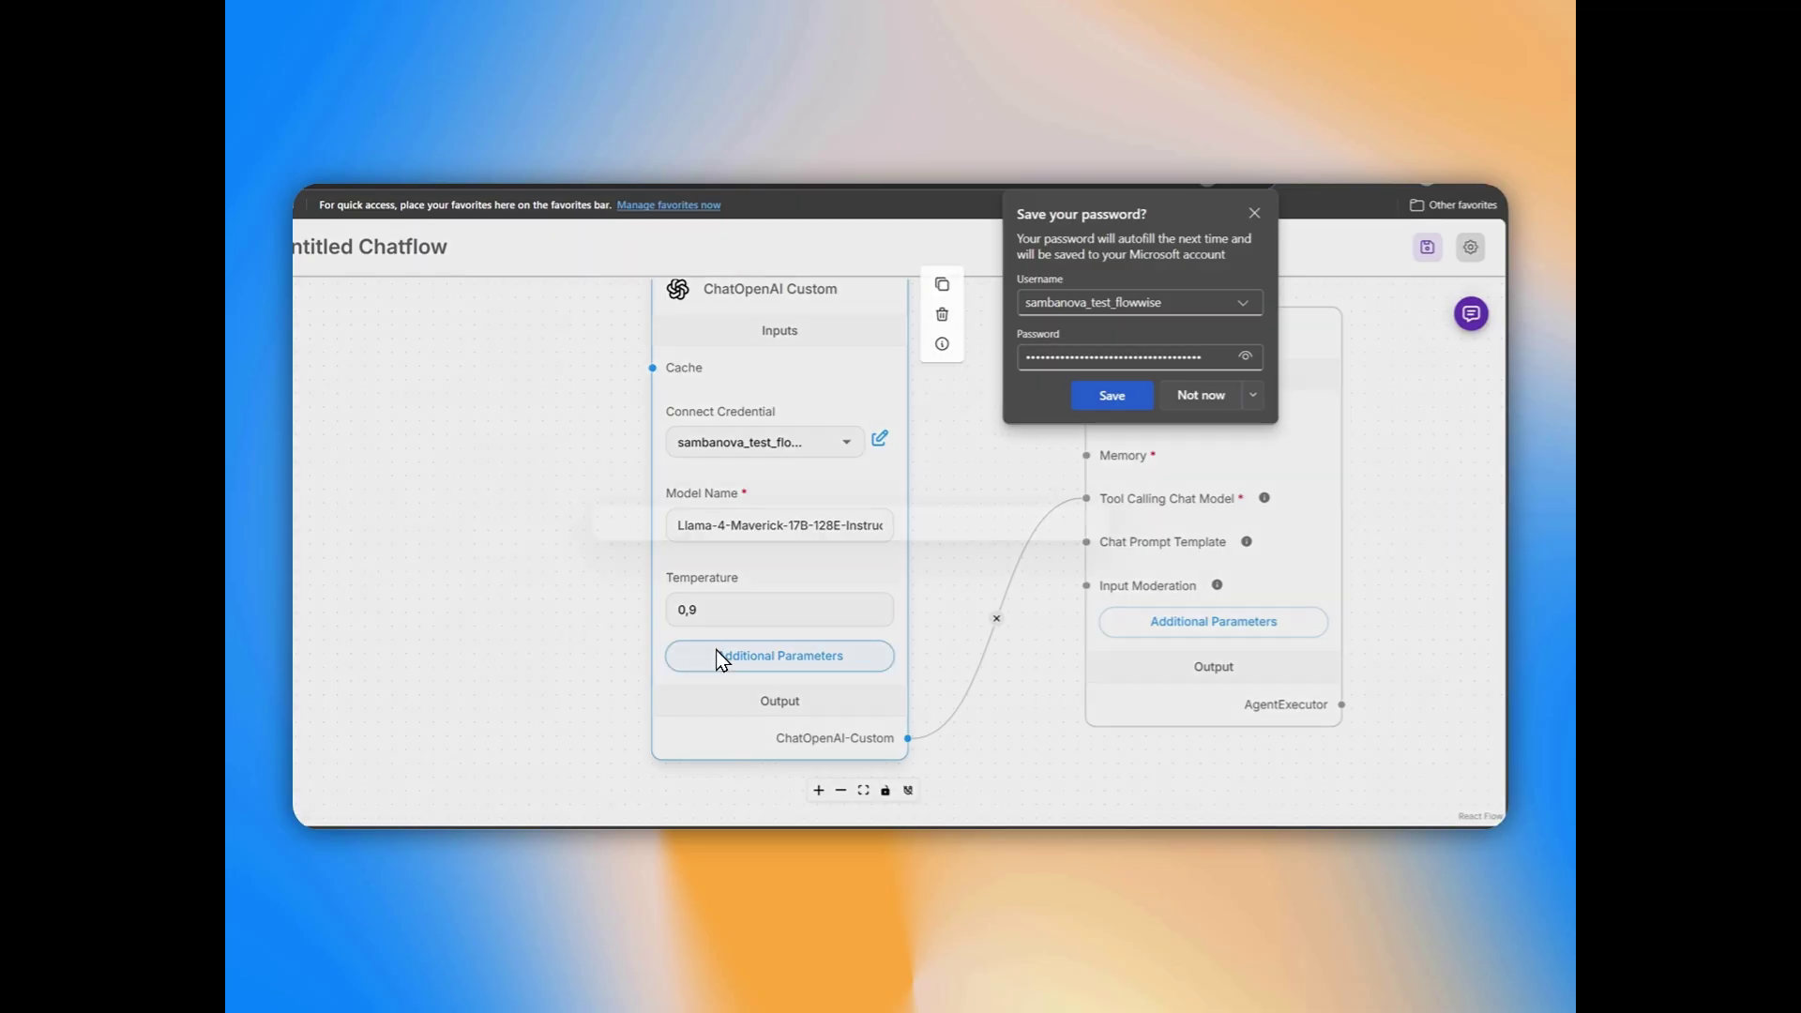
{"action": "left_click", "coordinate": [720, 659]}
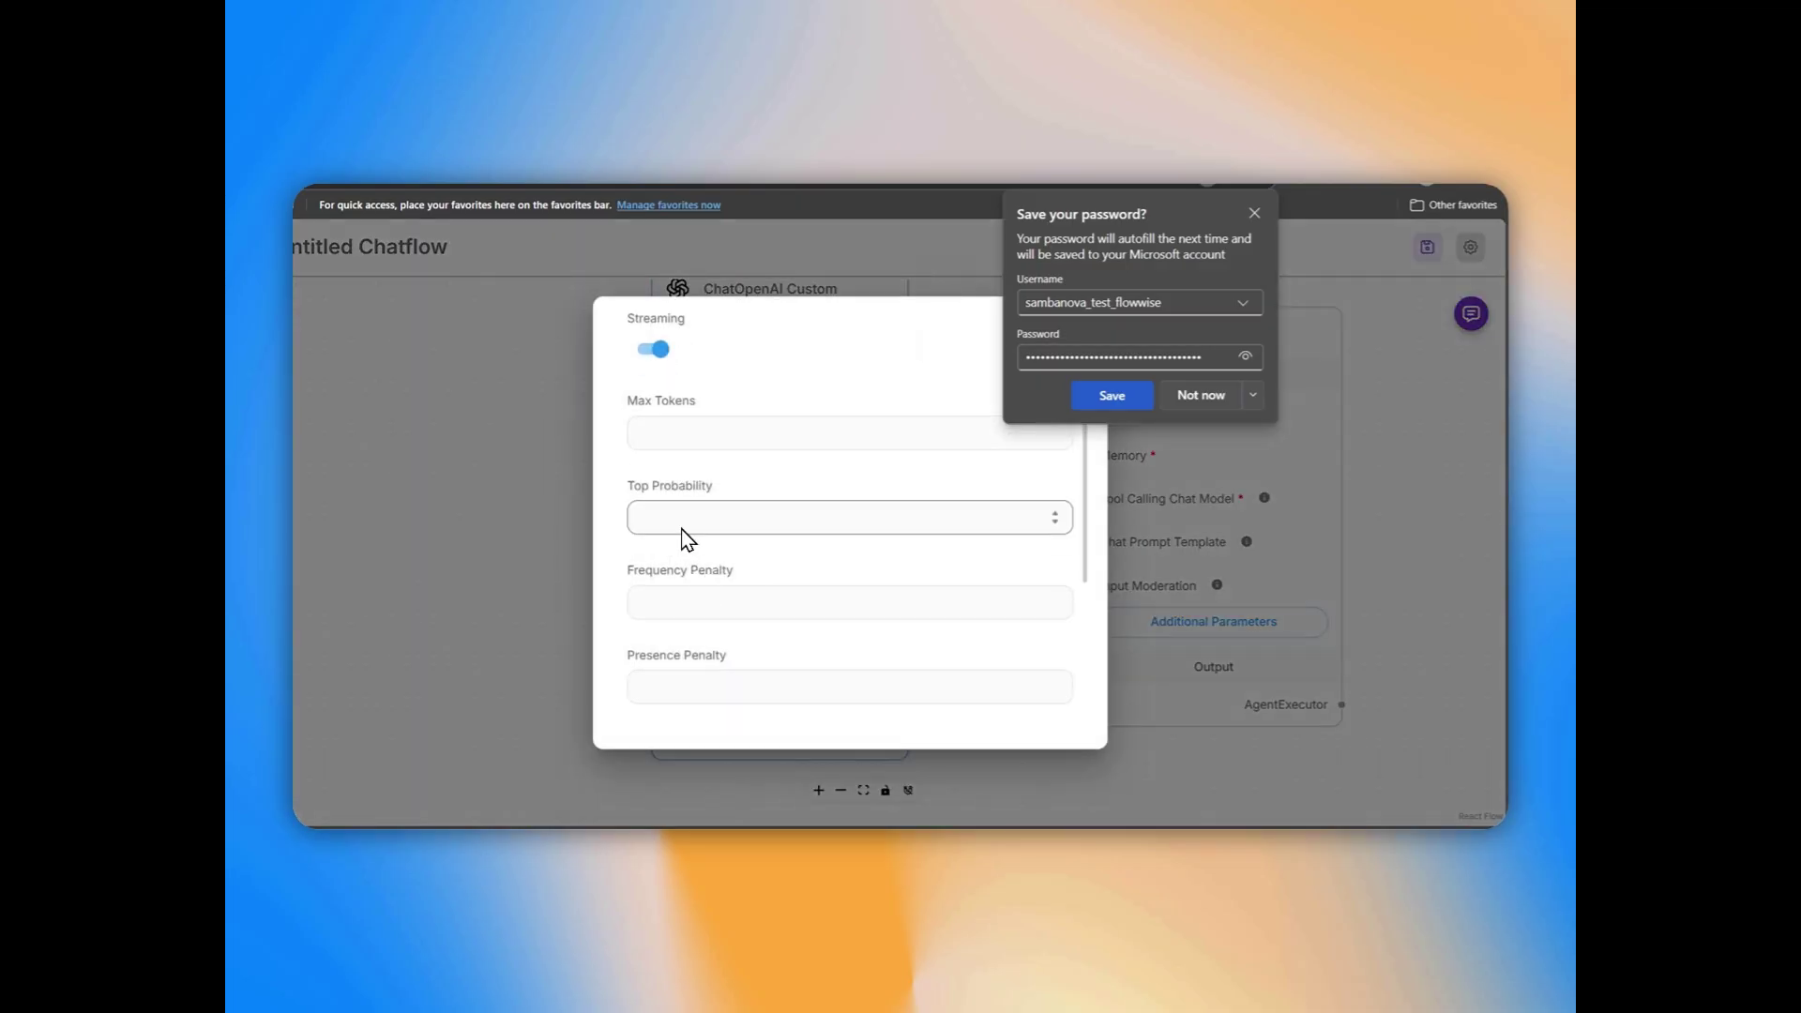
{"action": "left_click", "coordinate": [684, 621]}
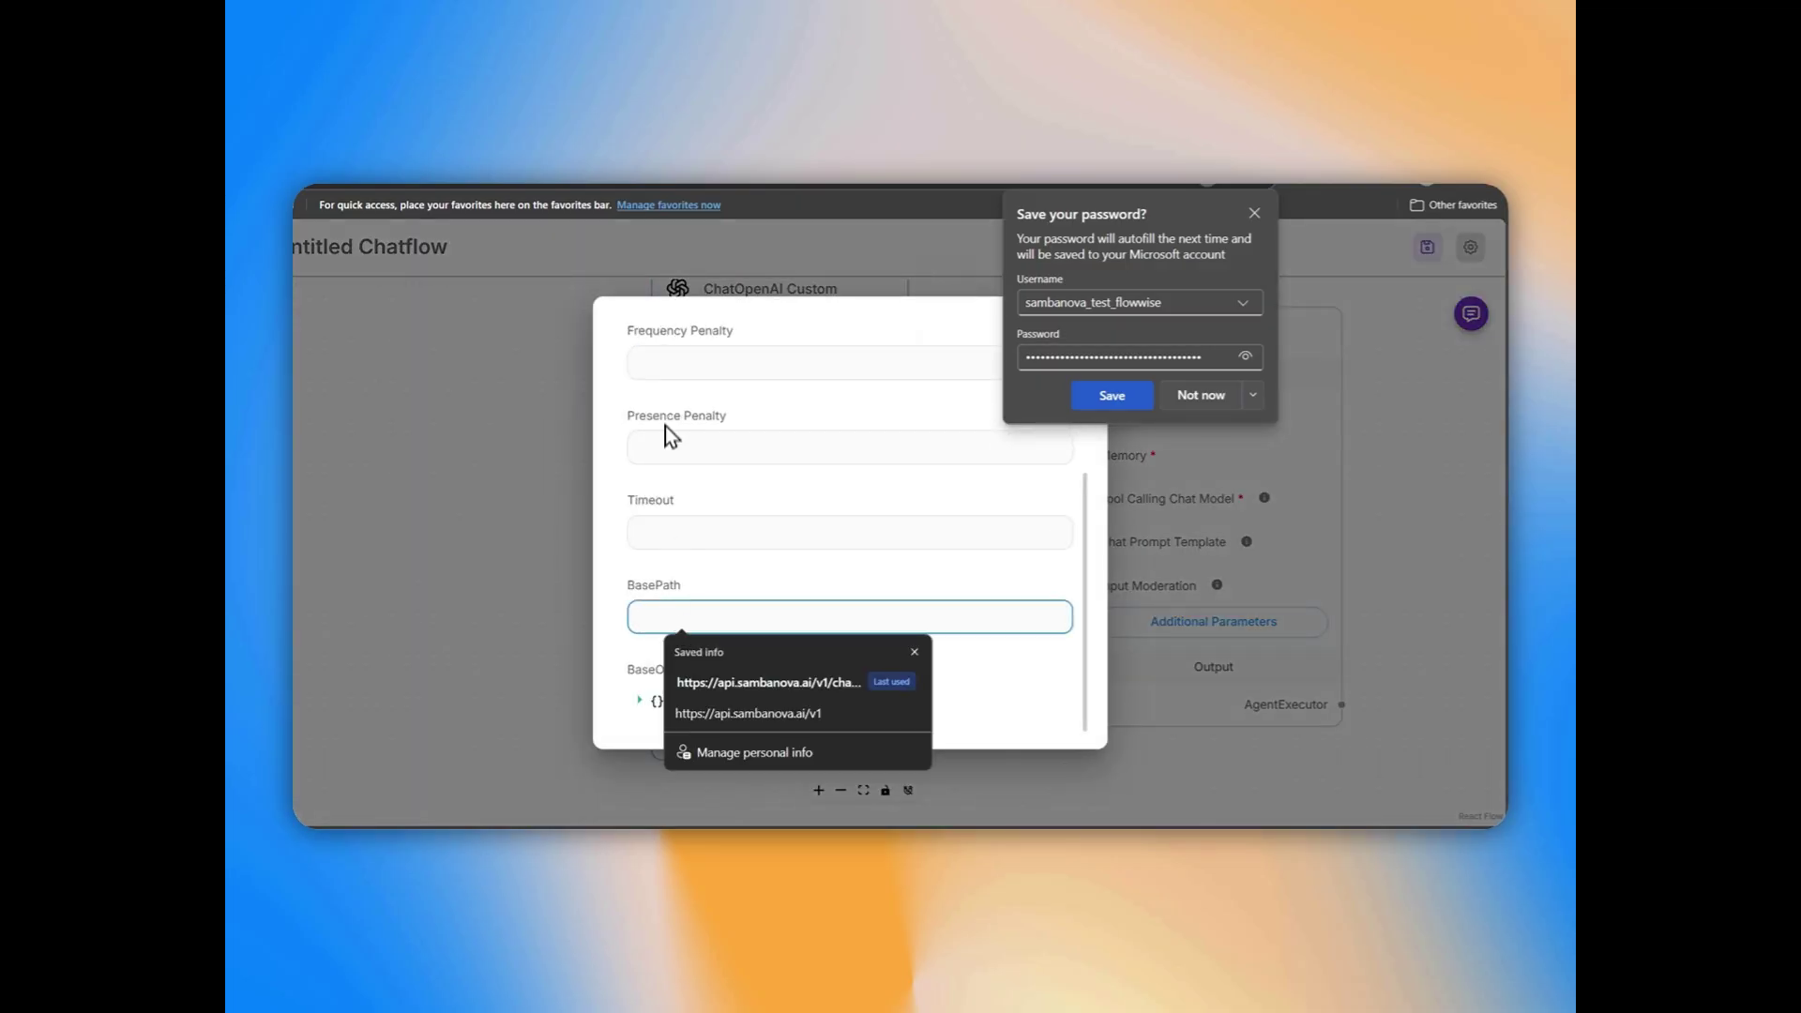
{"action": "left_click", "coordinate": [756, 191]}
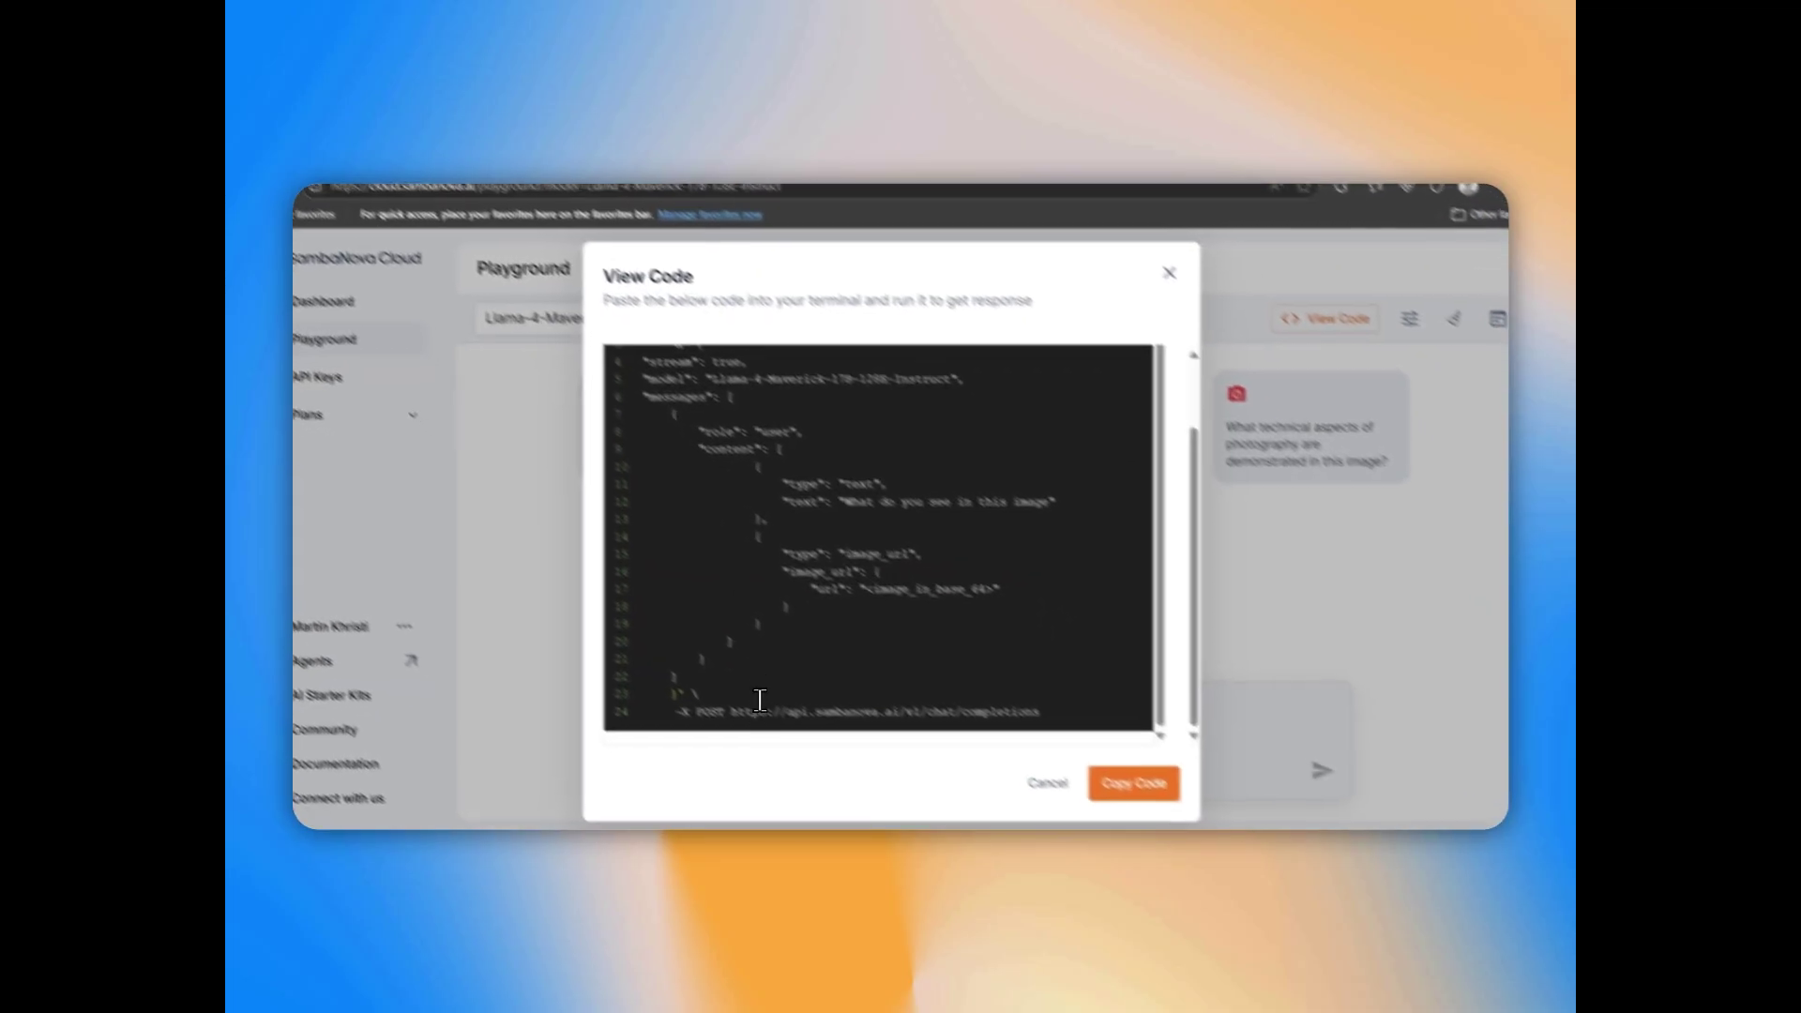
{"action": "left_click_drag", "start_coordinate": [904, 693], "coordinate": [917, 708]}
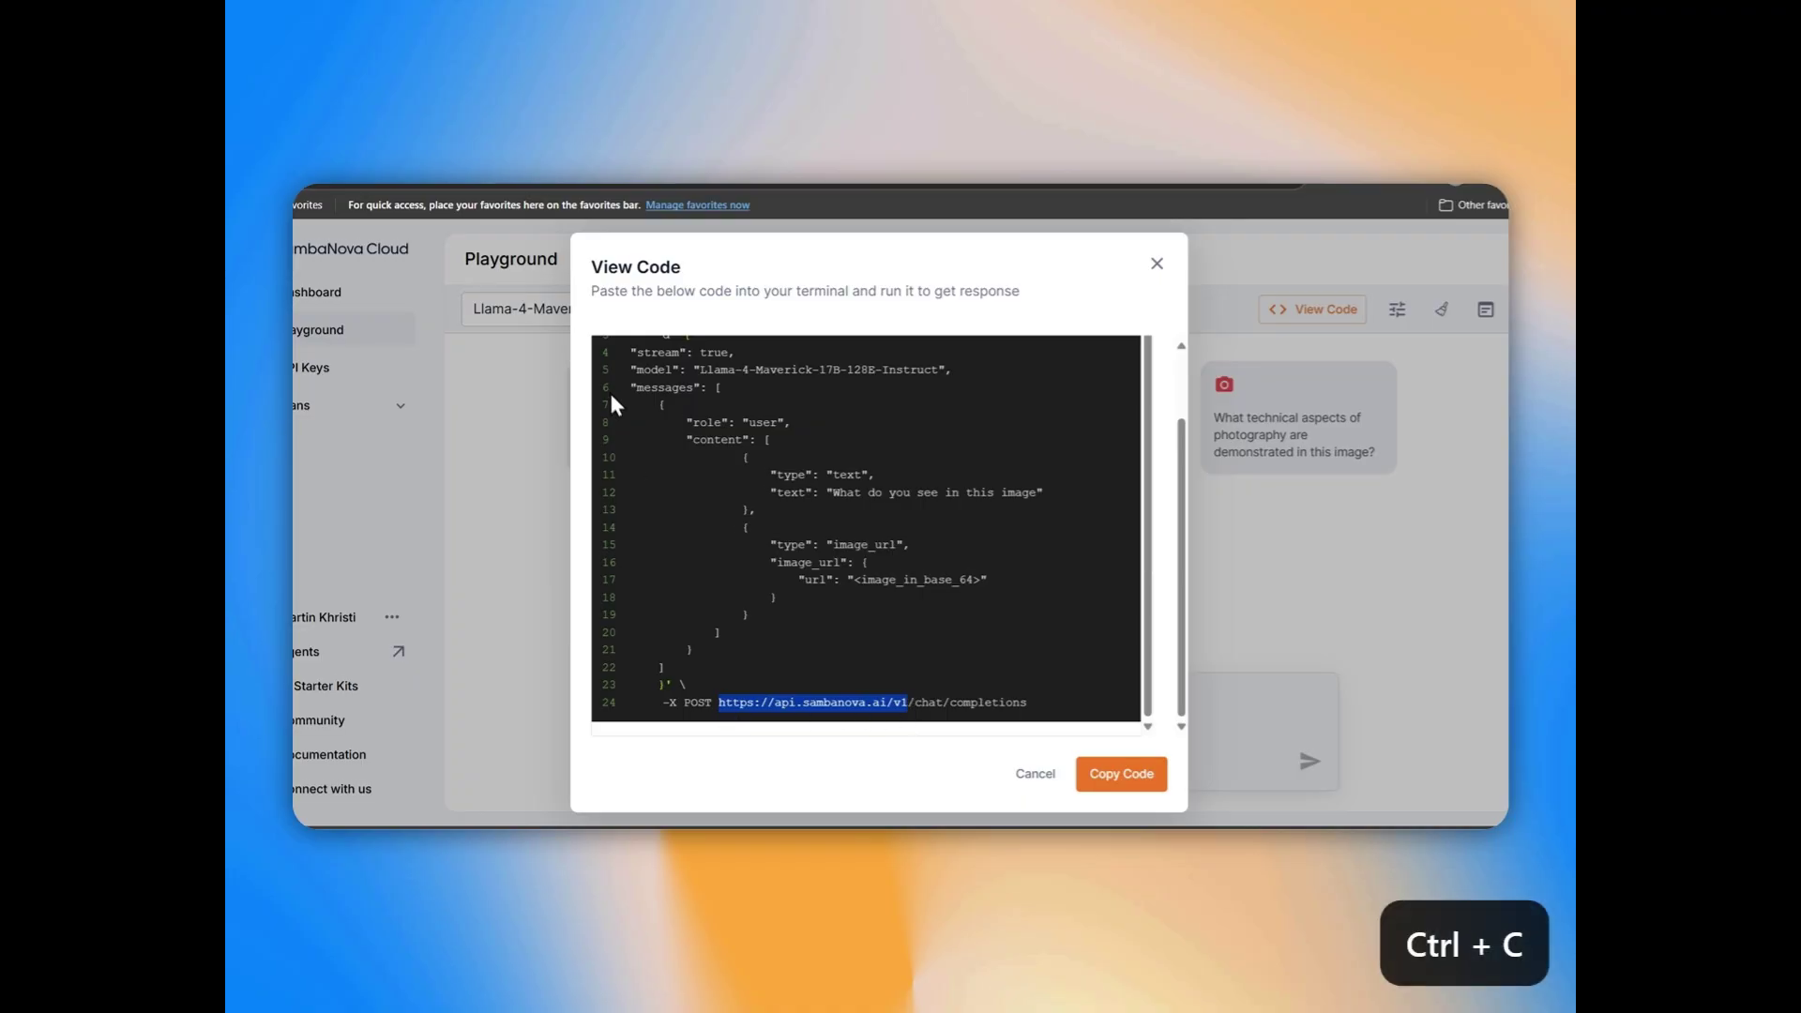
{"action": "left_click", "coordinate": [469, 191]}
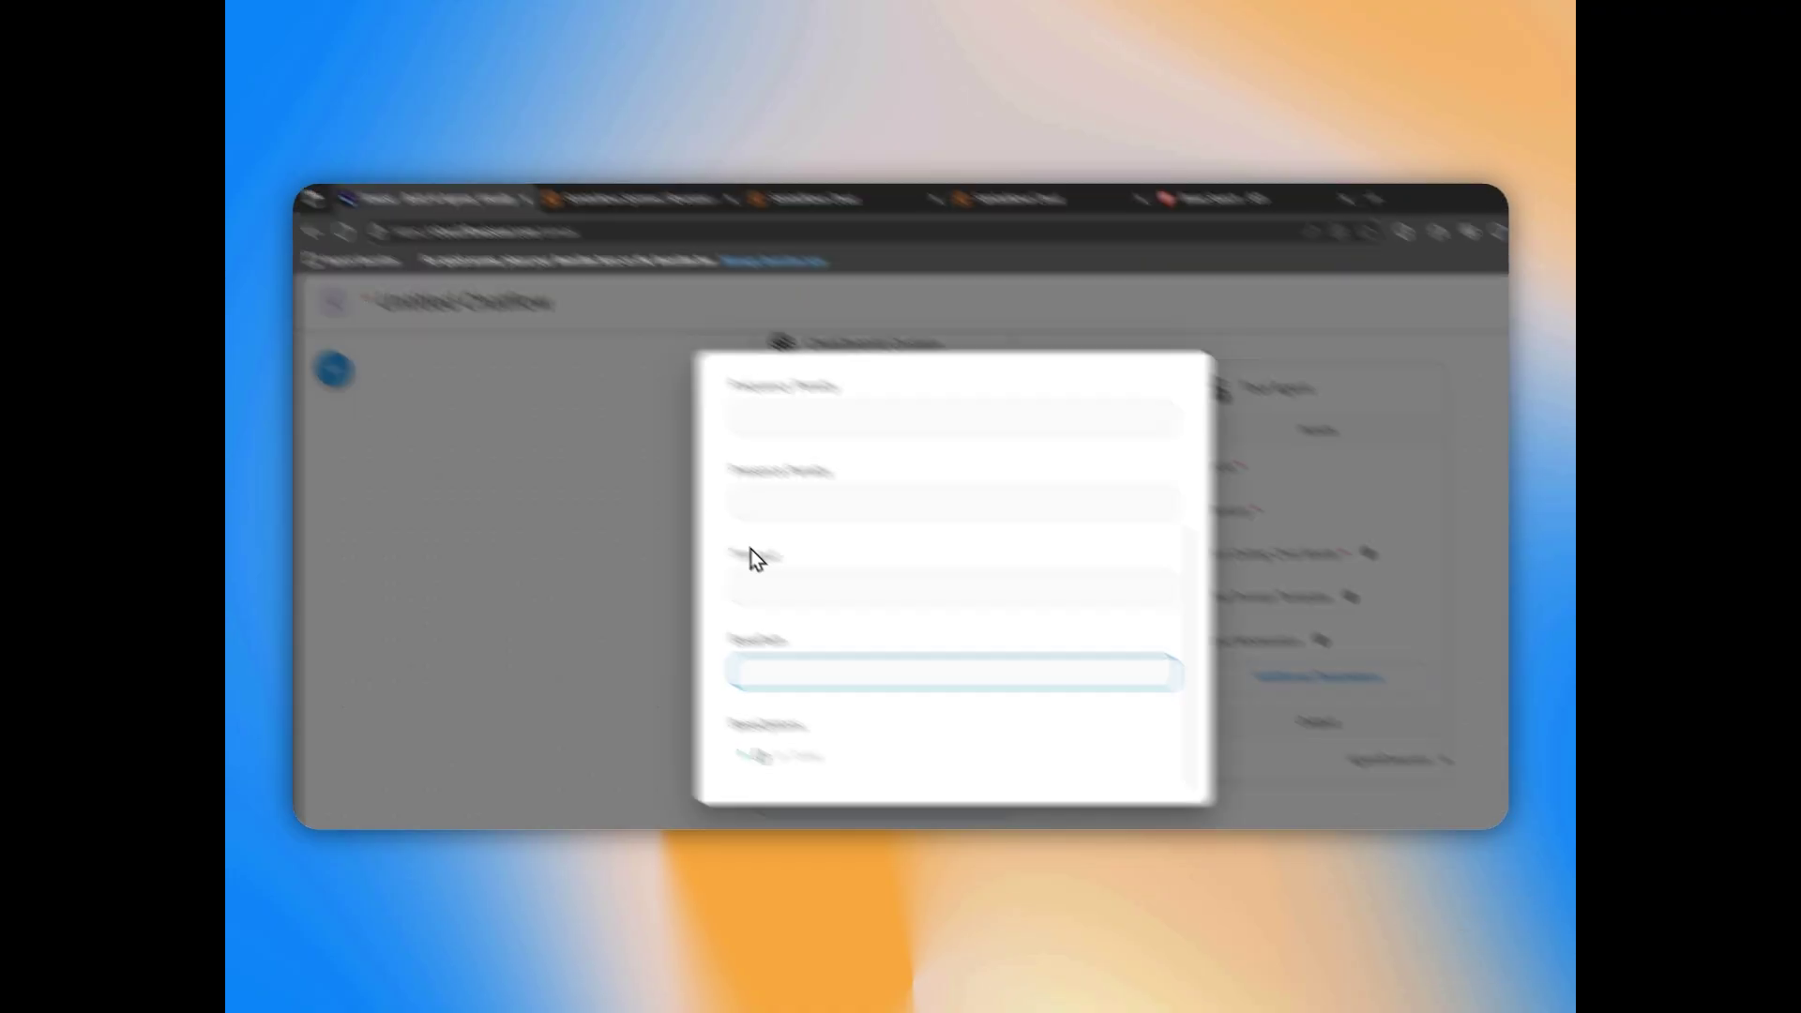
{"action": "key", "text": "ctrl+v"}
{"action": "left_click", "coordinate": [733, 646]}
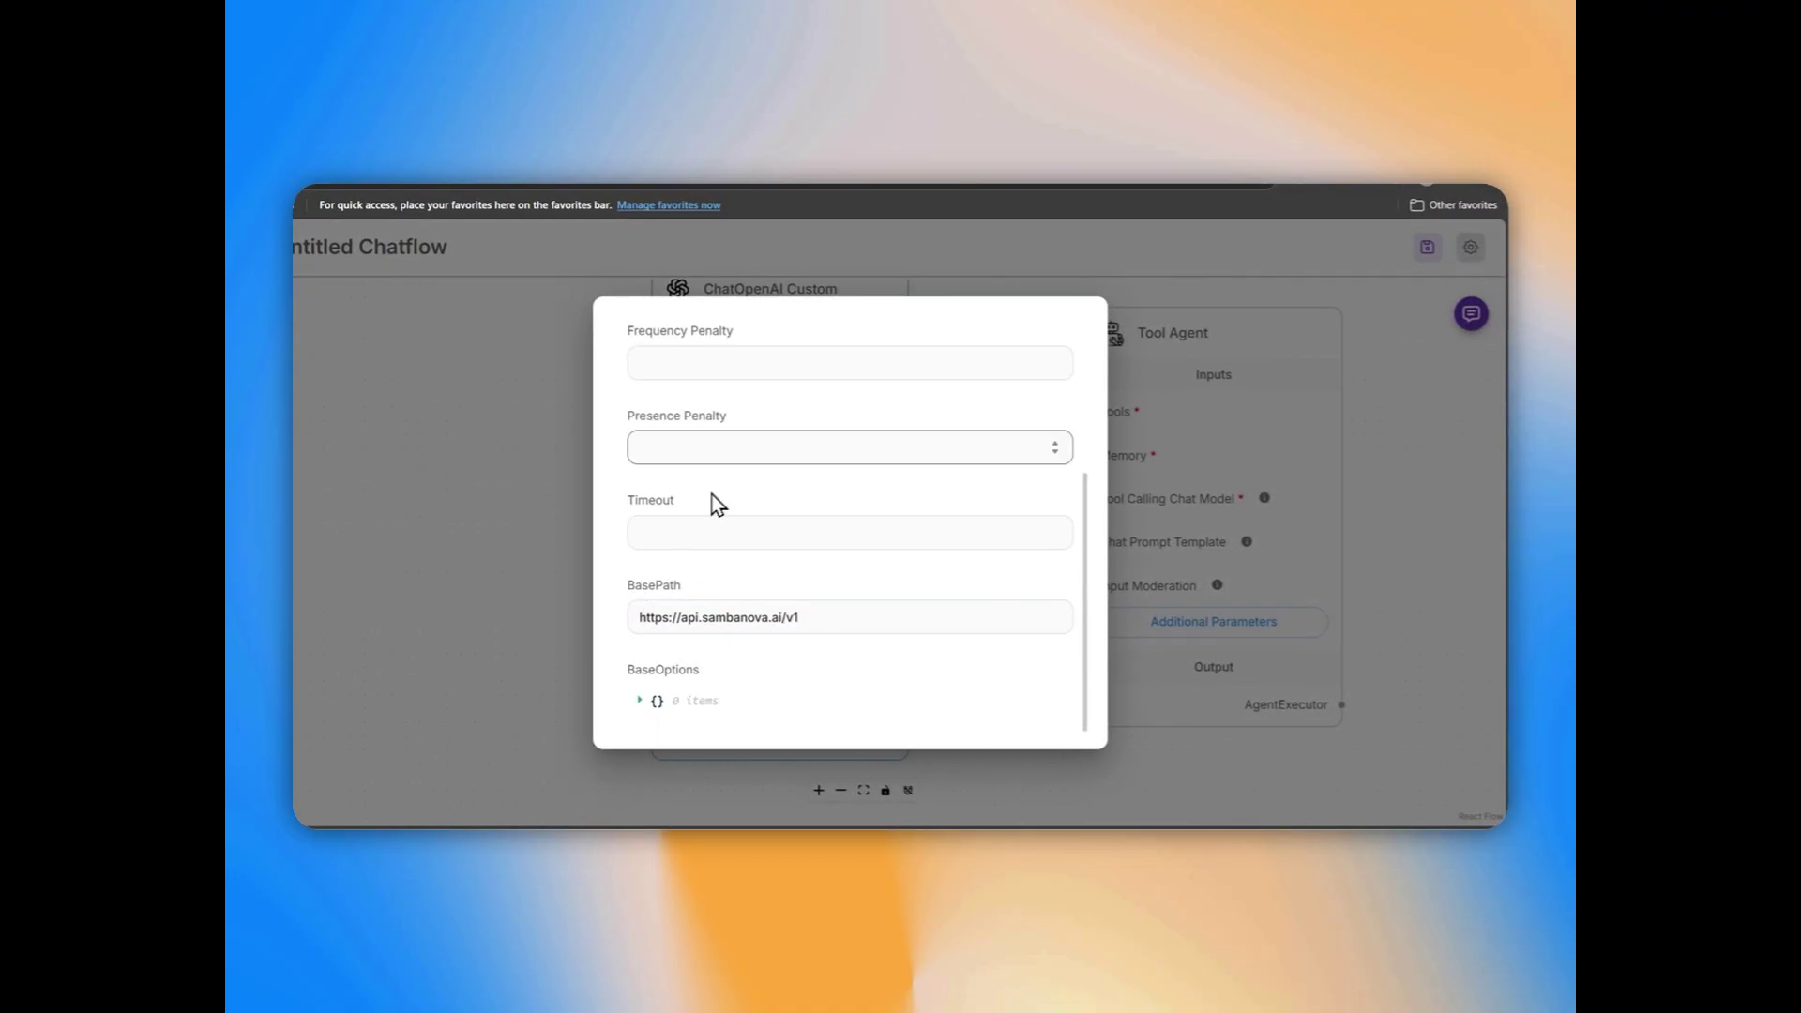
{"action": "left_click", "coordinate": [968, 288]}
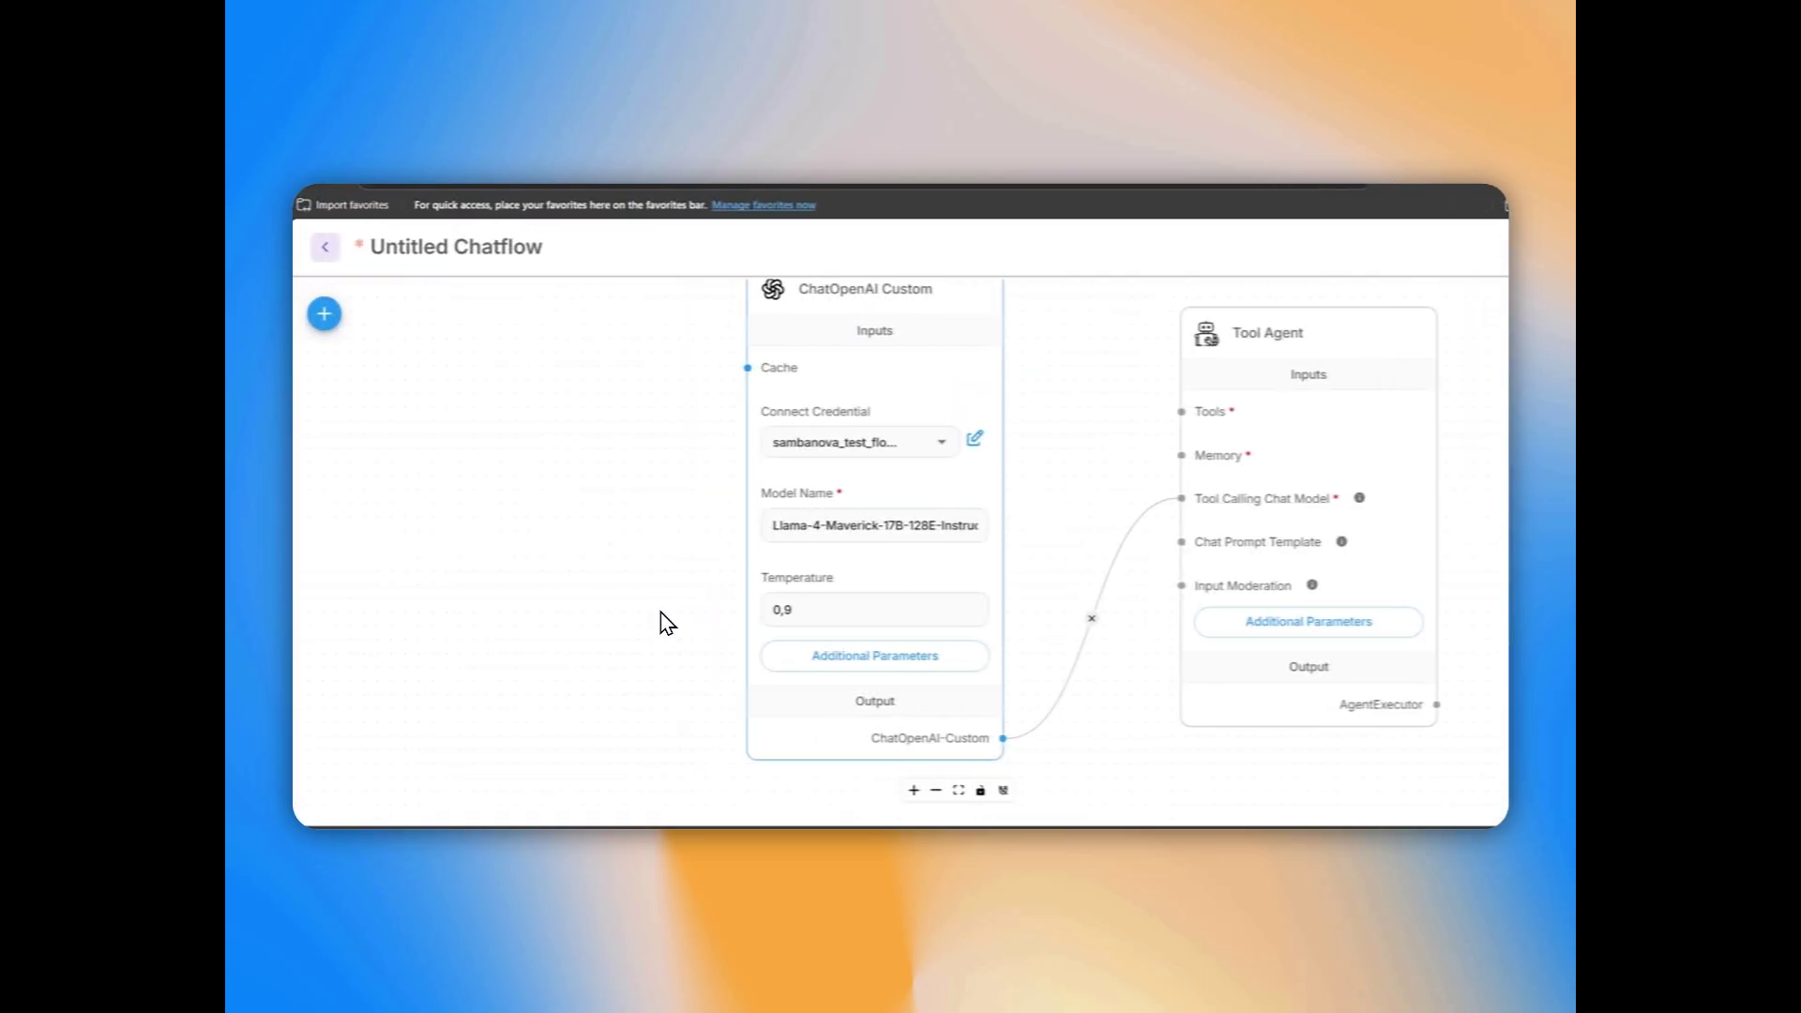
- Add a Buffer Memory node from the LangChain memory nodes and connect its output to the Tool Agent's Memory input
{"action": "left_click", "coordinate": [333, 319]}
{"action": "scroll", "coordinate": [389, 663], "scroll_direction": "down", "scroll_amount": 3}
{"action": "scroll", "coordinate": [441, 663], "scroll_direction": "up", "scroll_amount": 3}
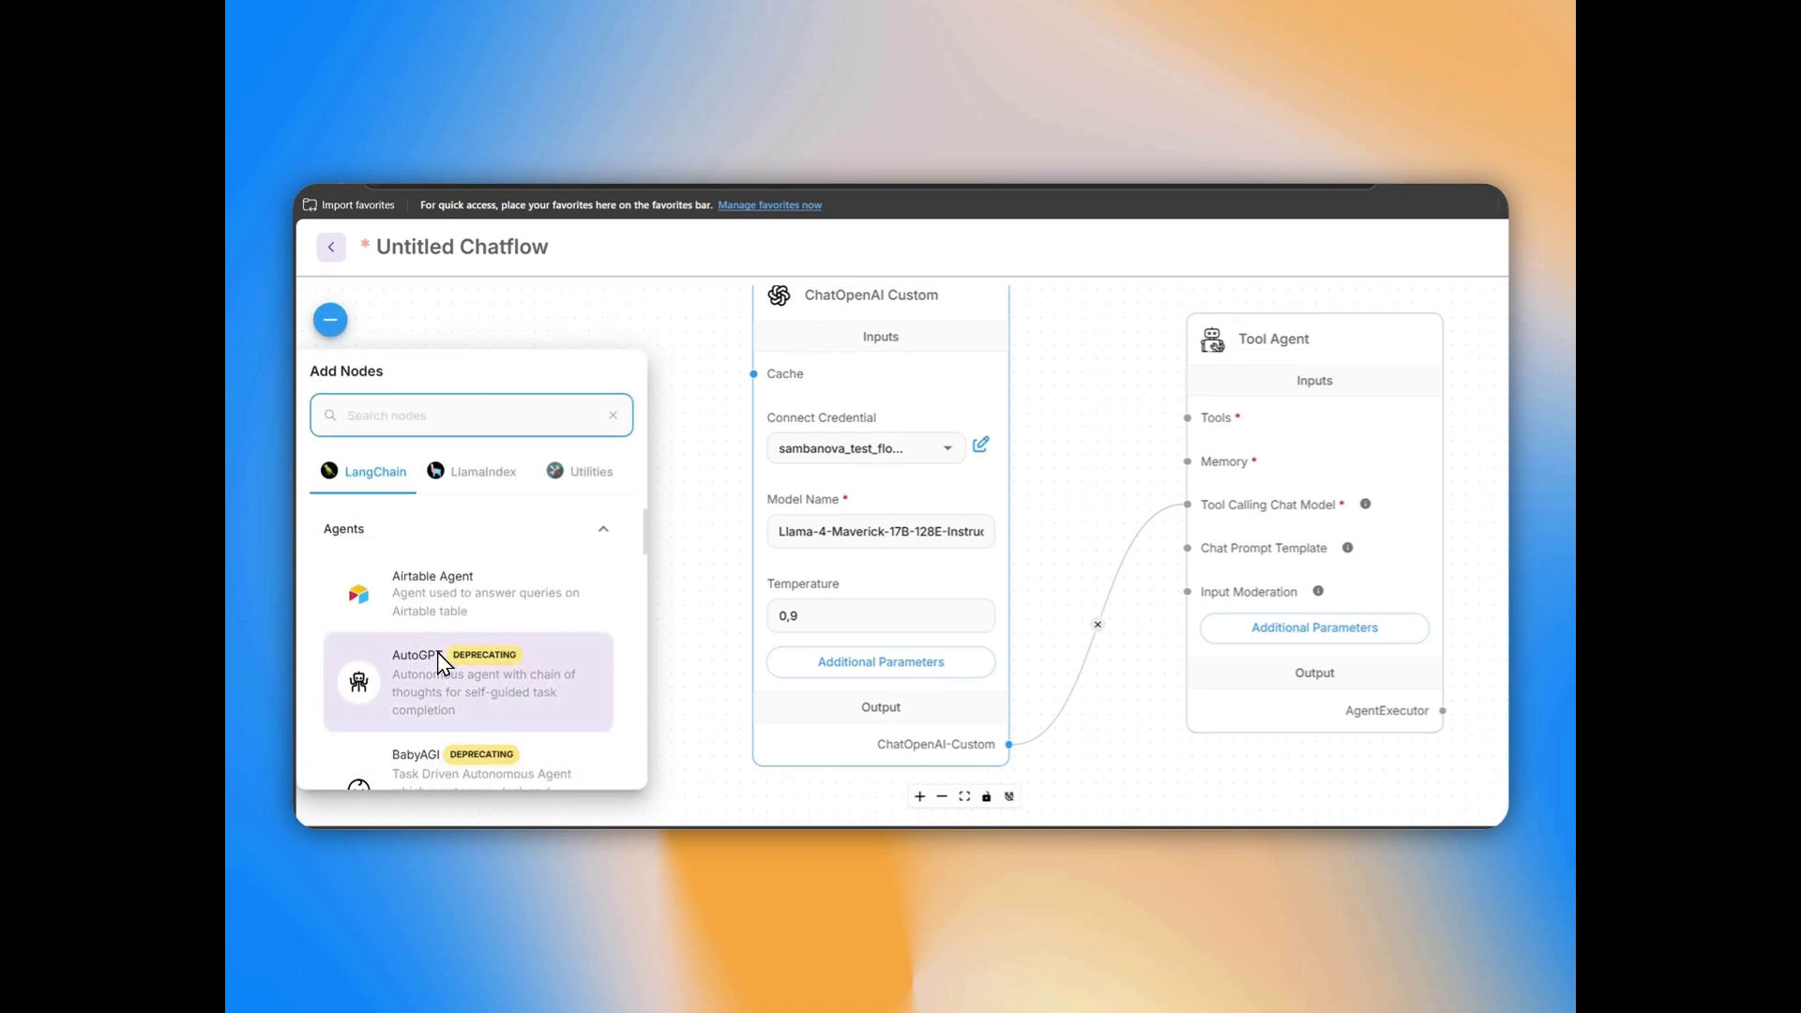
{"action": "scroll", "coordinate": [441, 663], "scroll_direction": "down", "scroll_amount": 1}
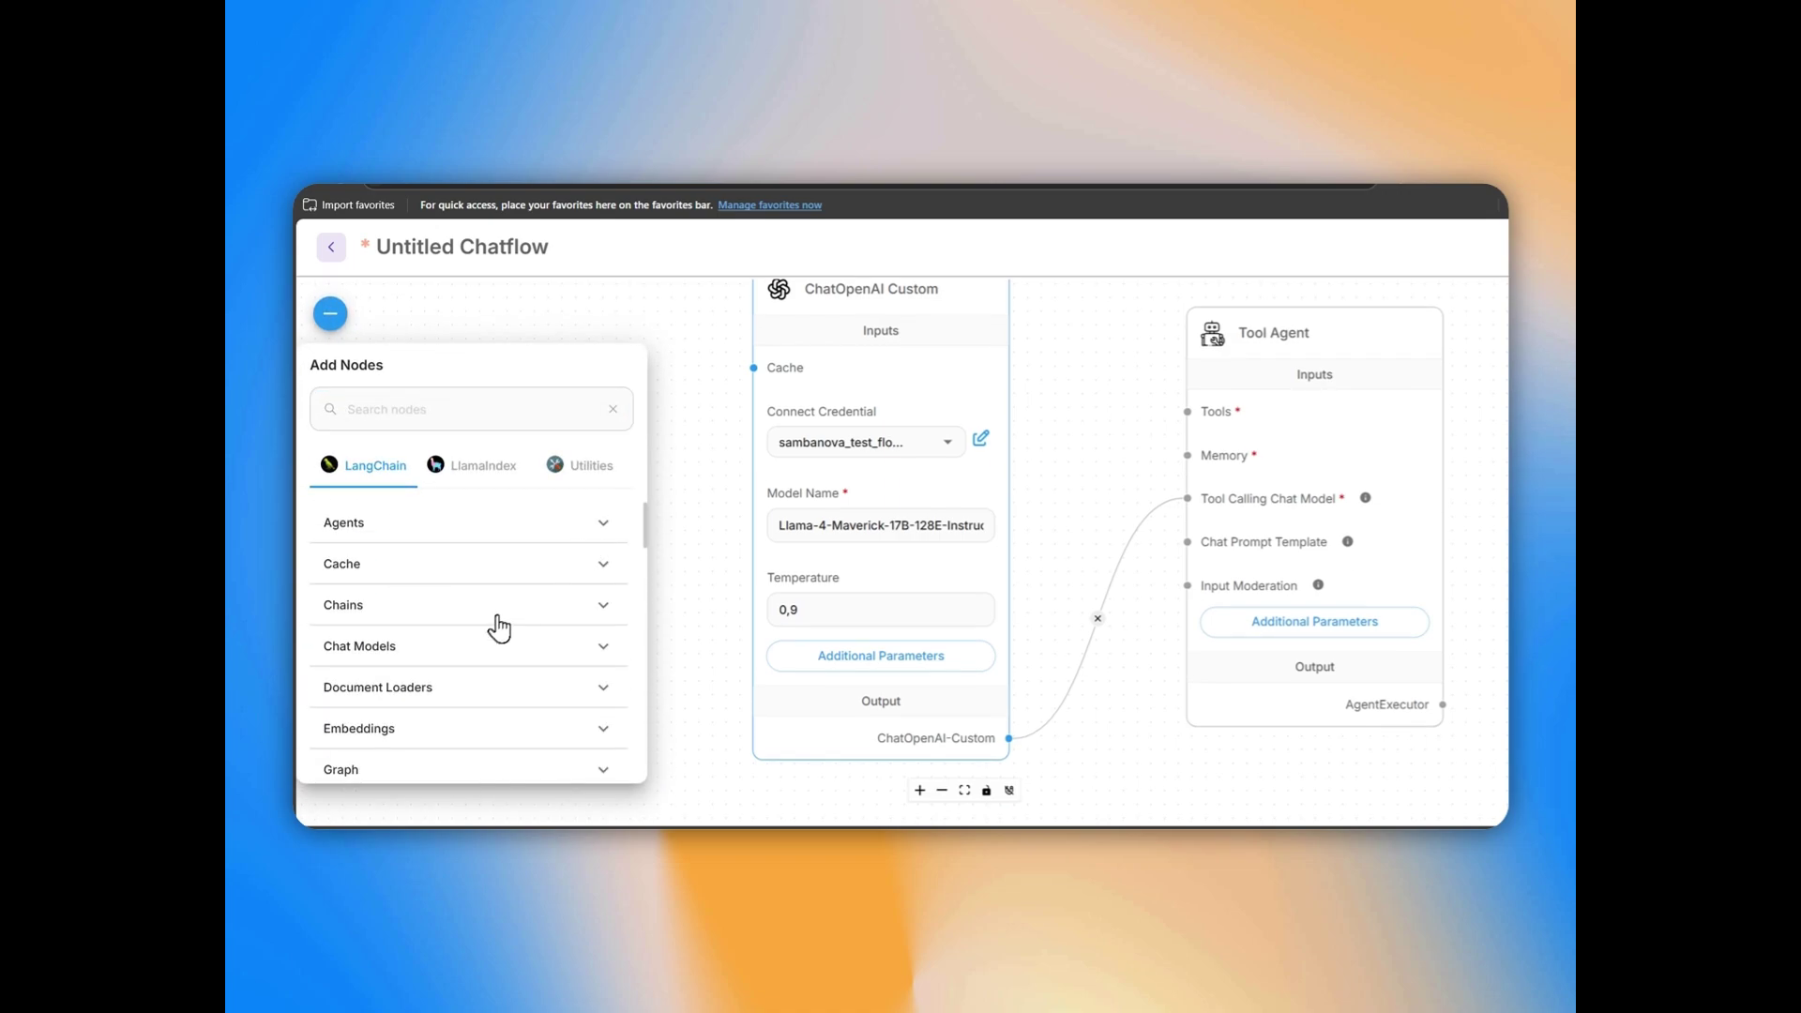
{"action": "scroll", "coordinate": [453, 685], "scroll_direction": "down", "scroll_amount": 5}
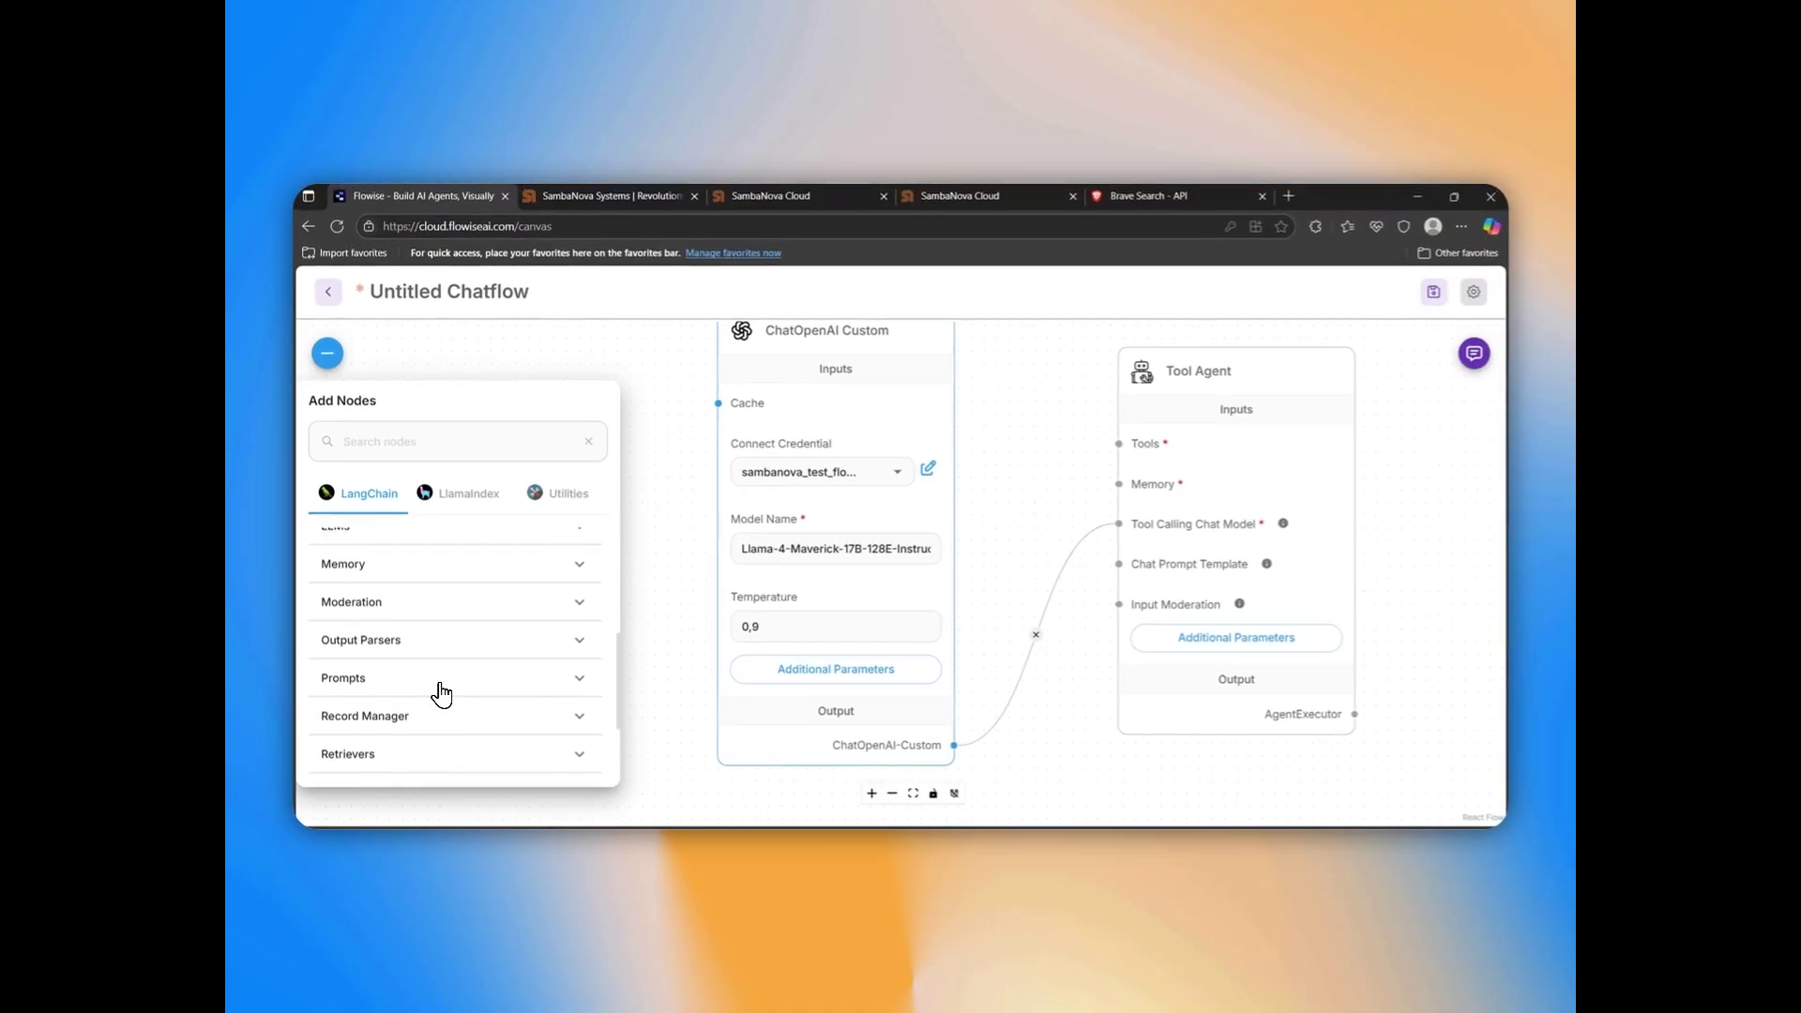
{"action": "left_click", "coordinate": [517, 616]}
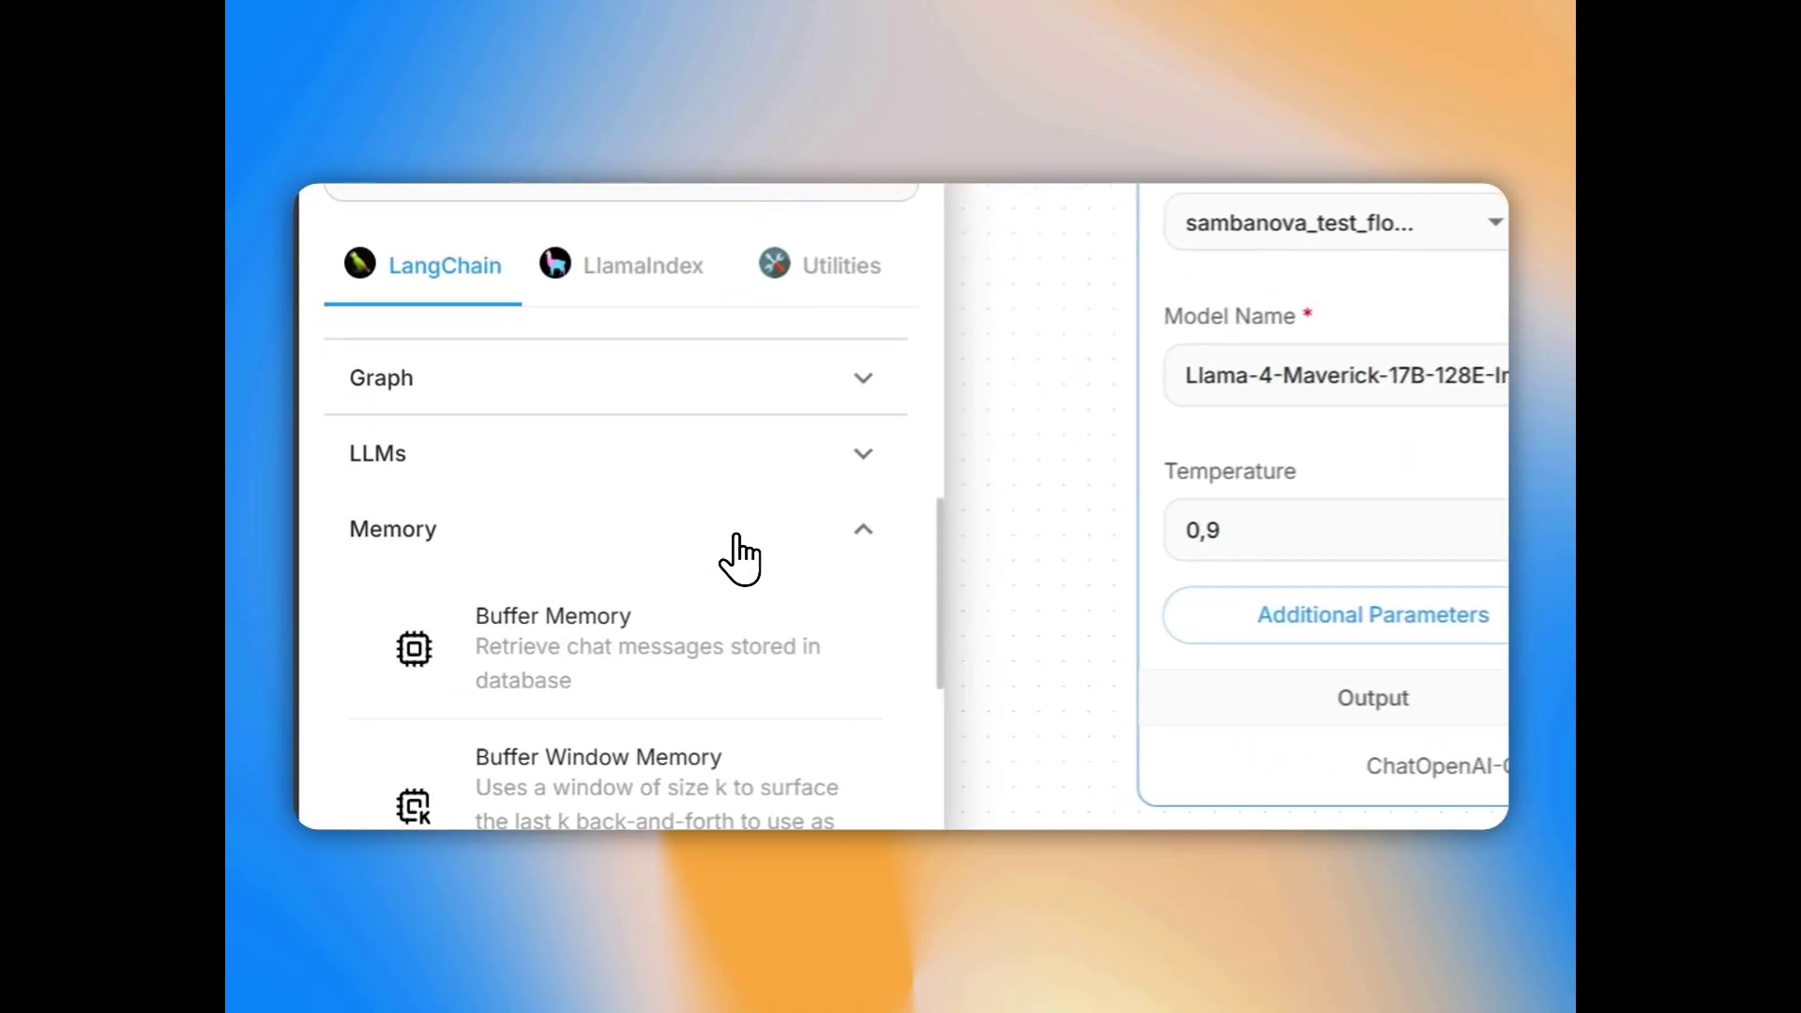
{"action": "left_click_drag", "start_coordinate": [553, 674], "coordinate": [666, 393]}
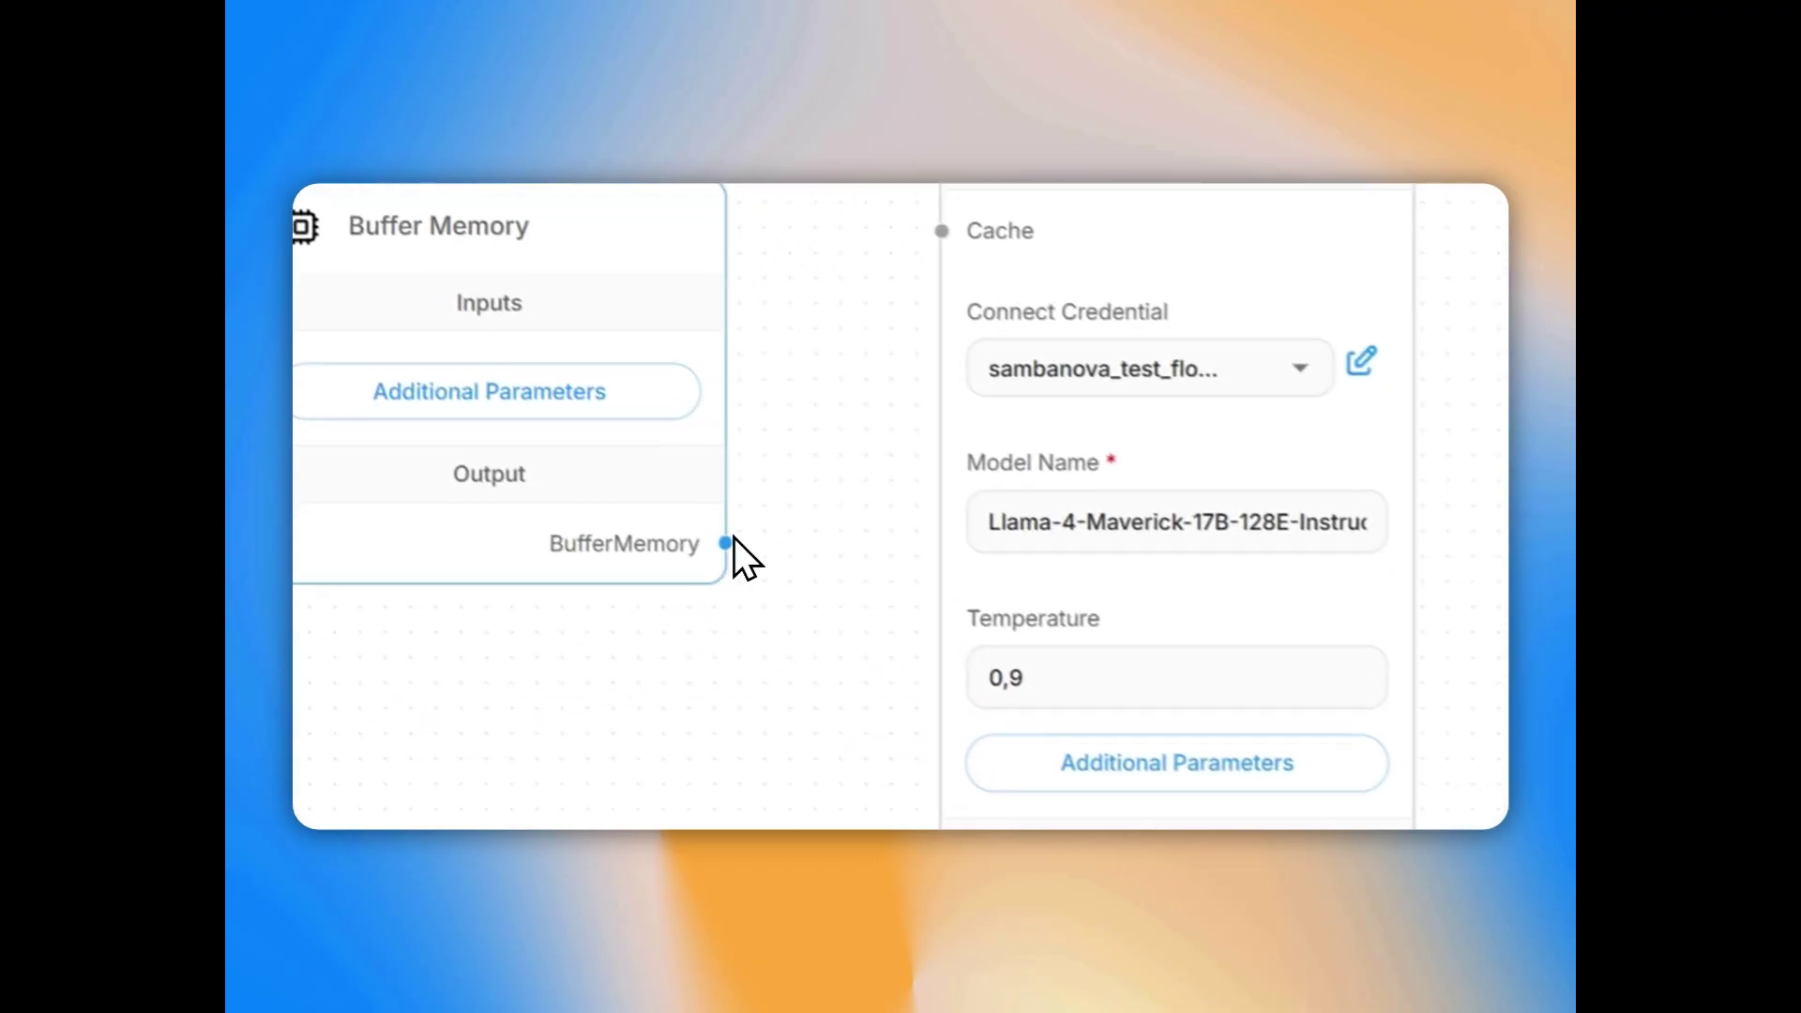
{"action": "left_click_drag", "start_coordinate": [727, 541], "coordinate": [1207, 544]}
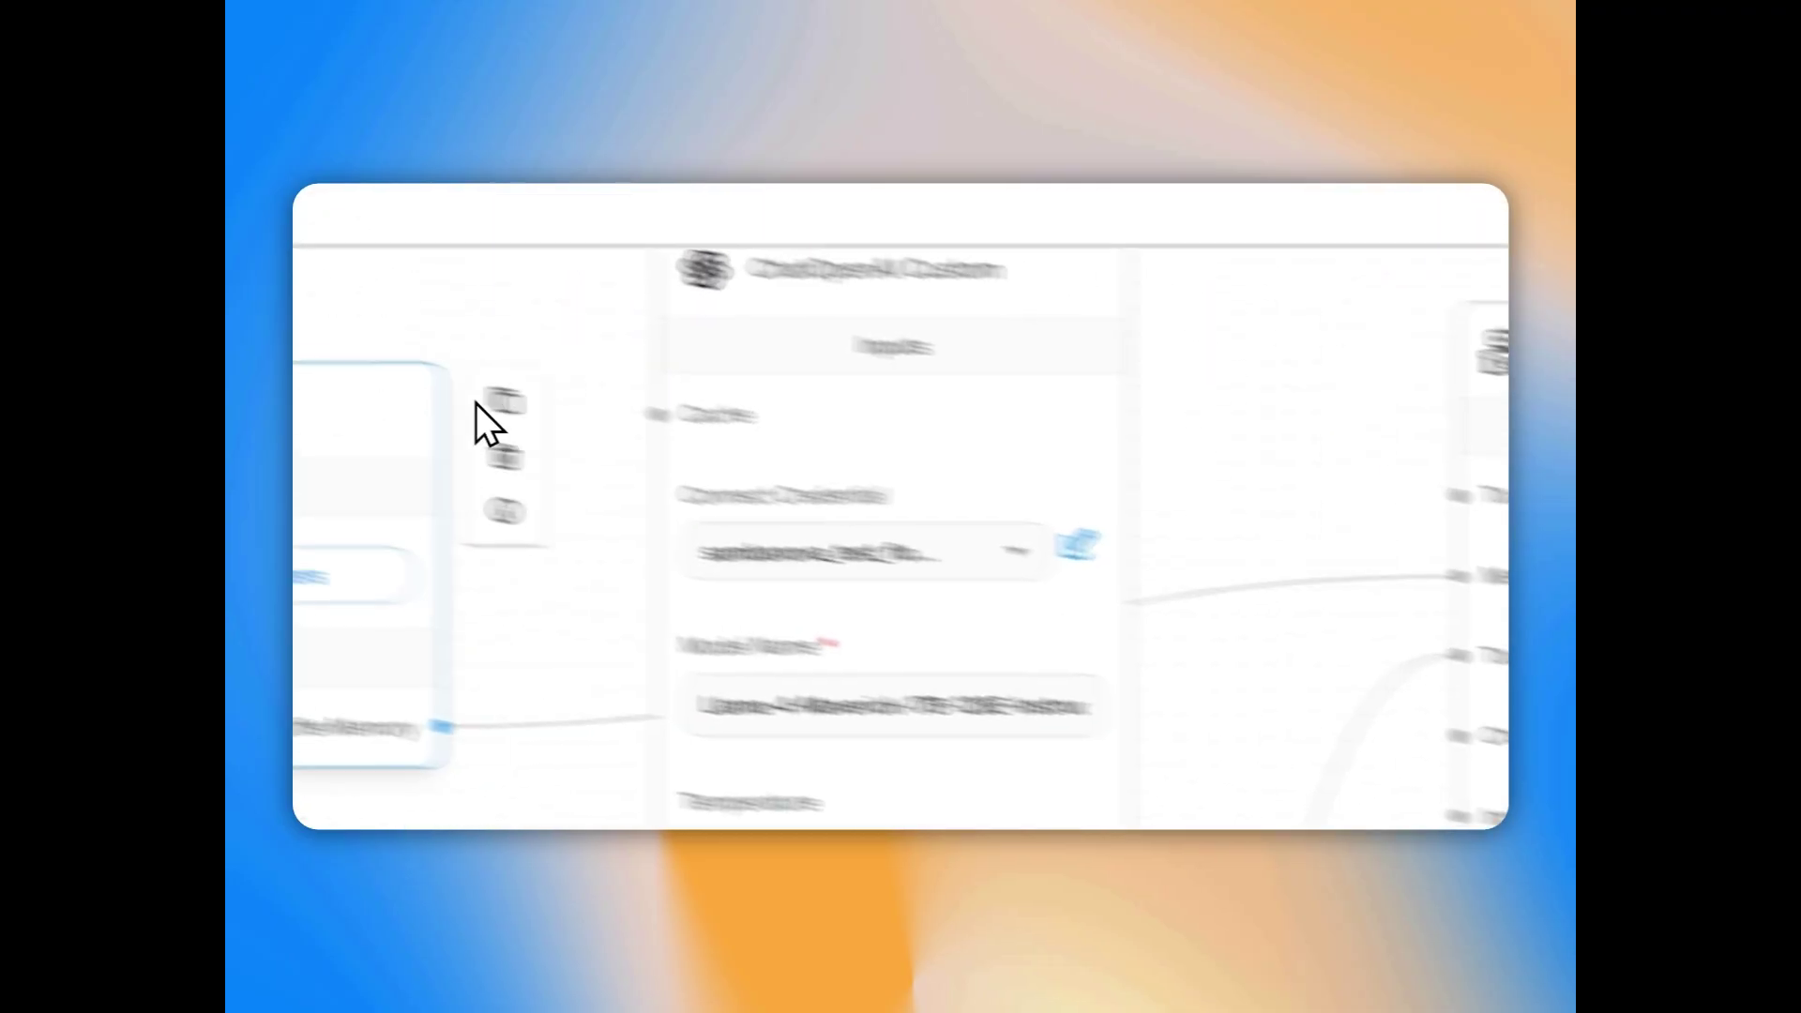
- Add a Brave Search MCP node from the LangChain Tools (MCP) nodes, placing it below the Buffer Memory node
{"action": "left_click", "coordinate": [360, 312]}
{"action": "scroll", "coordinate": [519, 655], "scroll_direction": "down", "scroll_amount": 15}
{"action": "scroll", "coordinate": [440, 640], "scroll_direction": "up", "scroll_amount": 4}
{"action": "scroll", "coordinate": [441, 640], "scroll_direction": "up", "scroll_amount": 10}
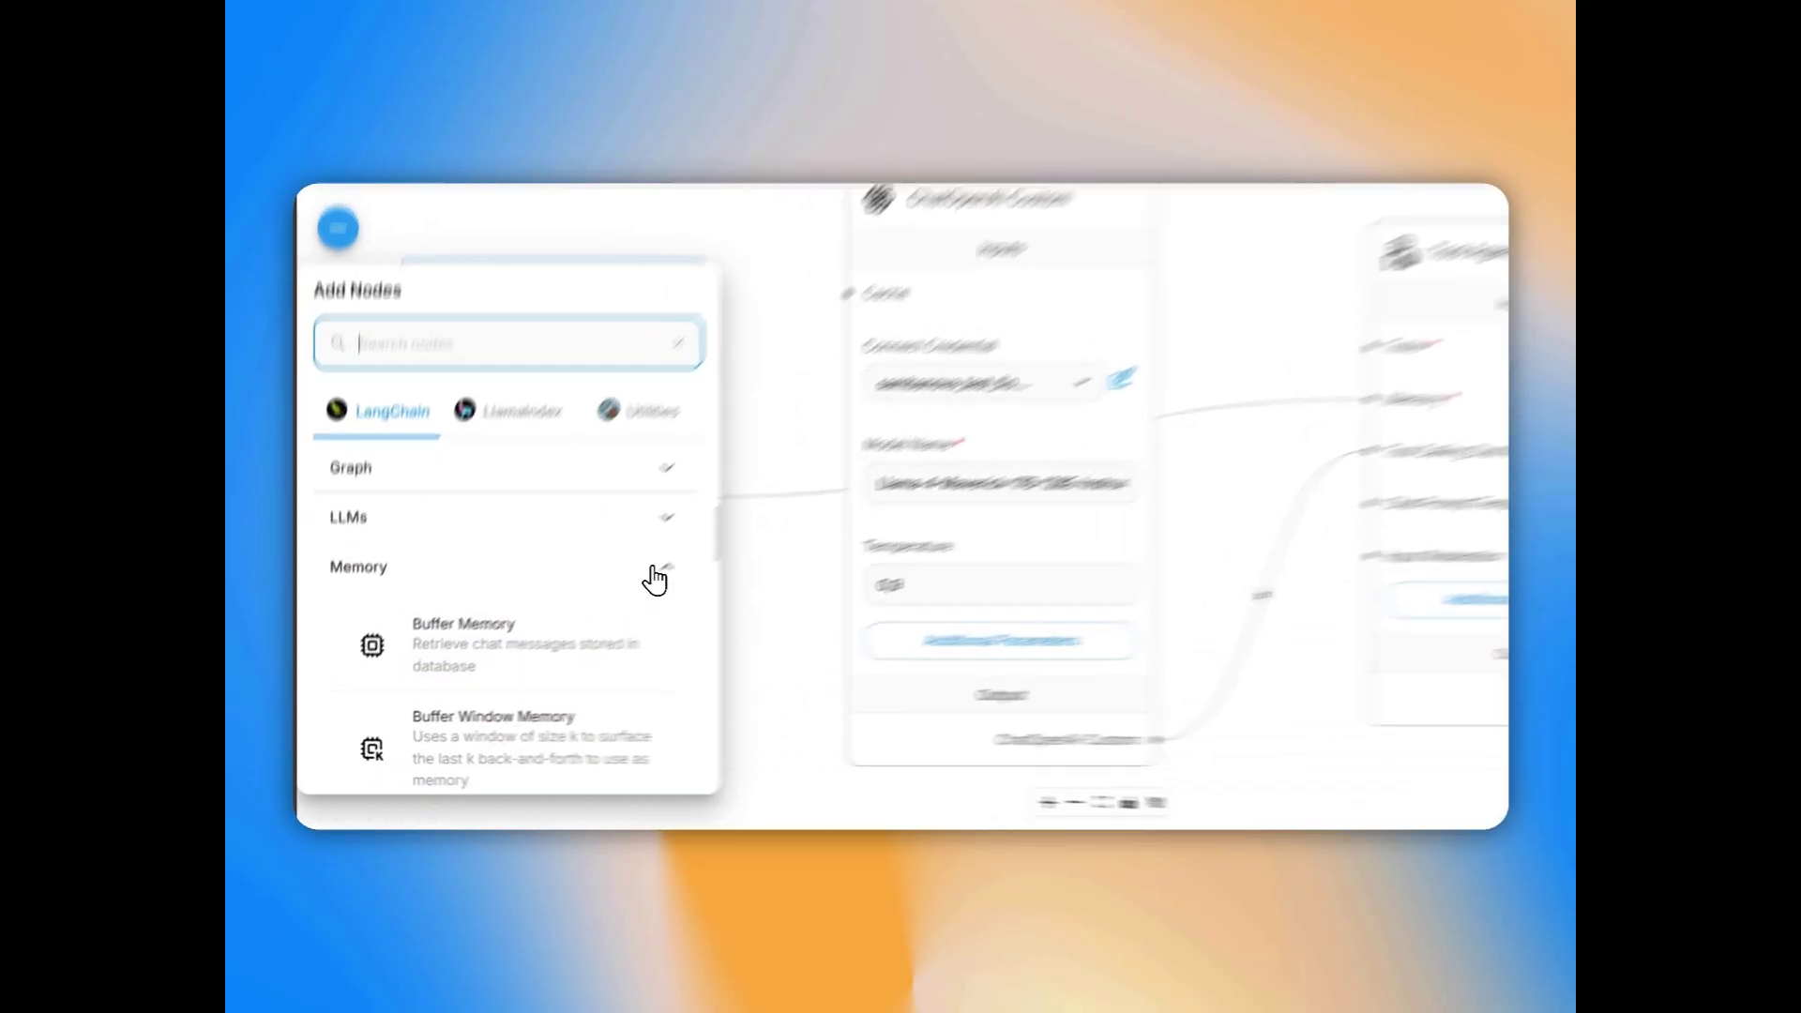
{"action": "left_click", "coordinate": [580, 613]}
{"action": "scroll", "coordinate": [525, 605], "scroll_direction": "down", "scroll_amount": 5}
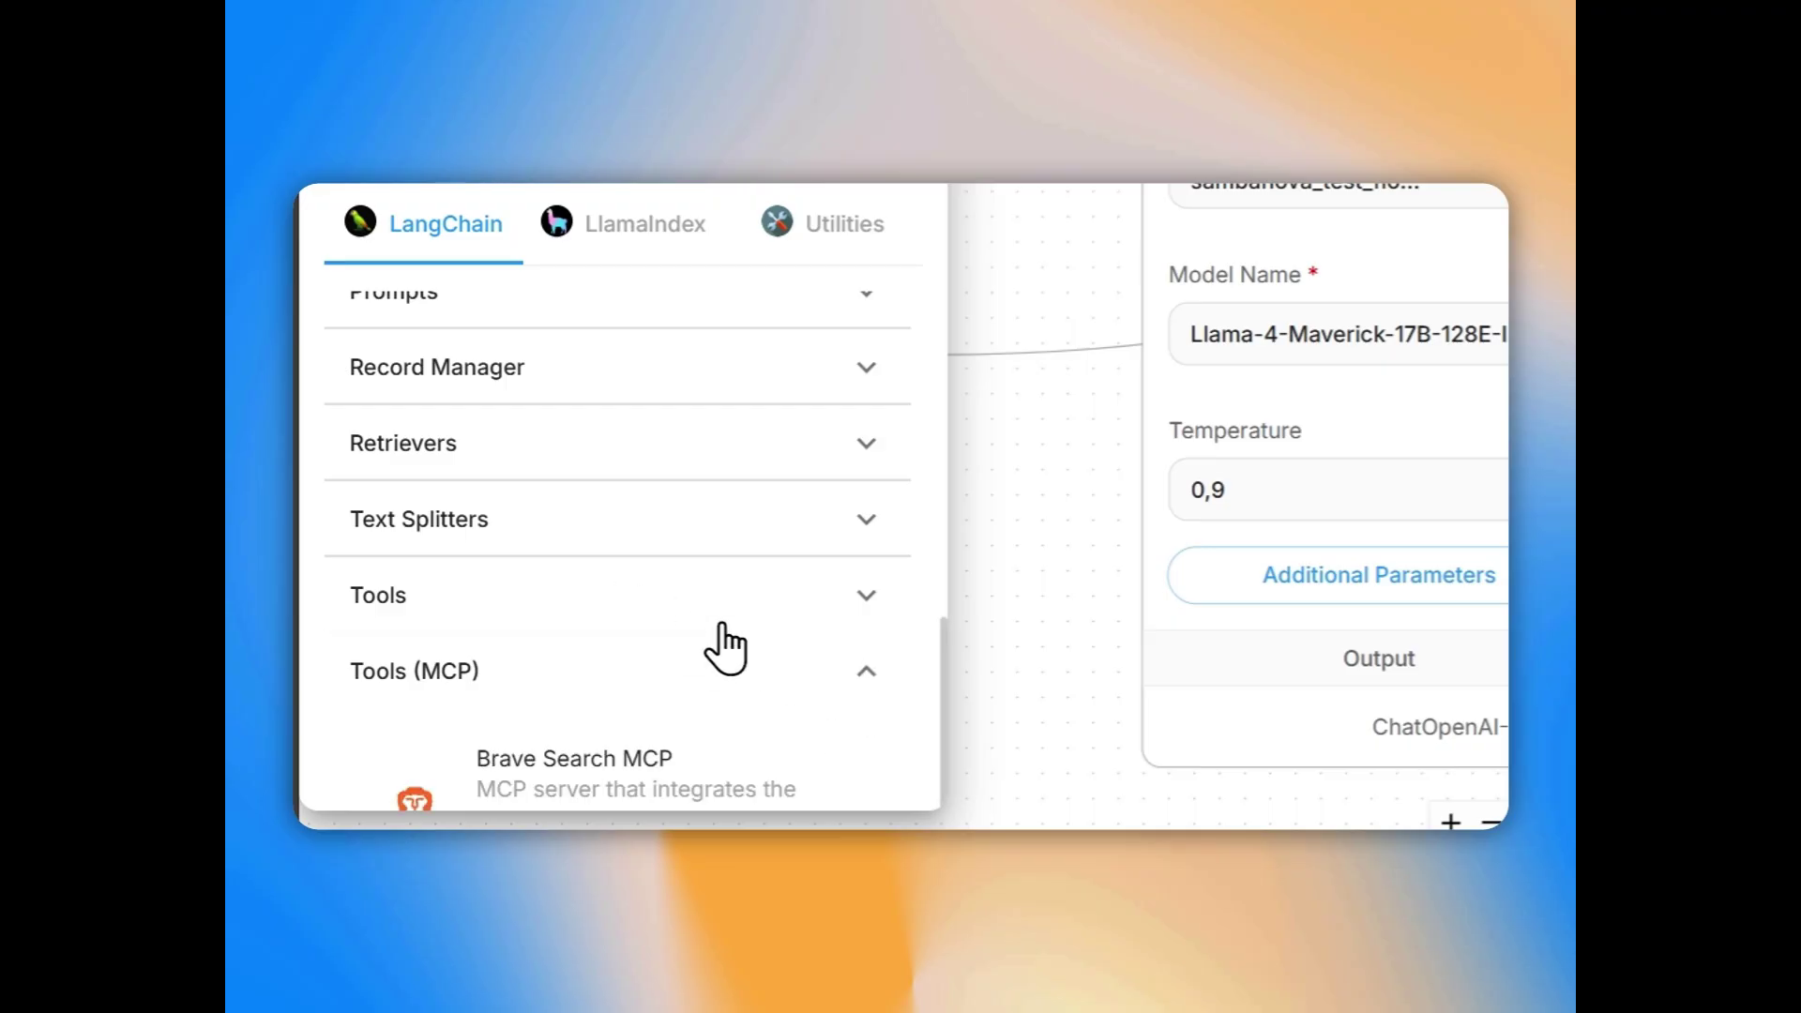
{"action": "scroll", "coordinate": [433, 691], "scroll_direction": "down", "scroll_amount": 2}
{"action": "left_click", "coordinate": [511, 572]}
{"action": "left_click_drag", "start_coordinate": [511, 572], "coordinate": [593, 427]}
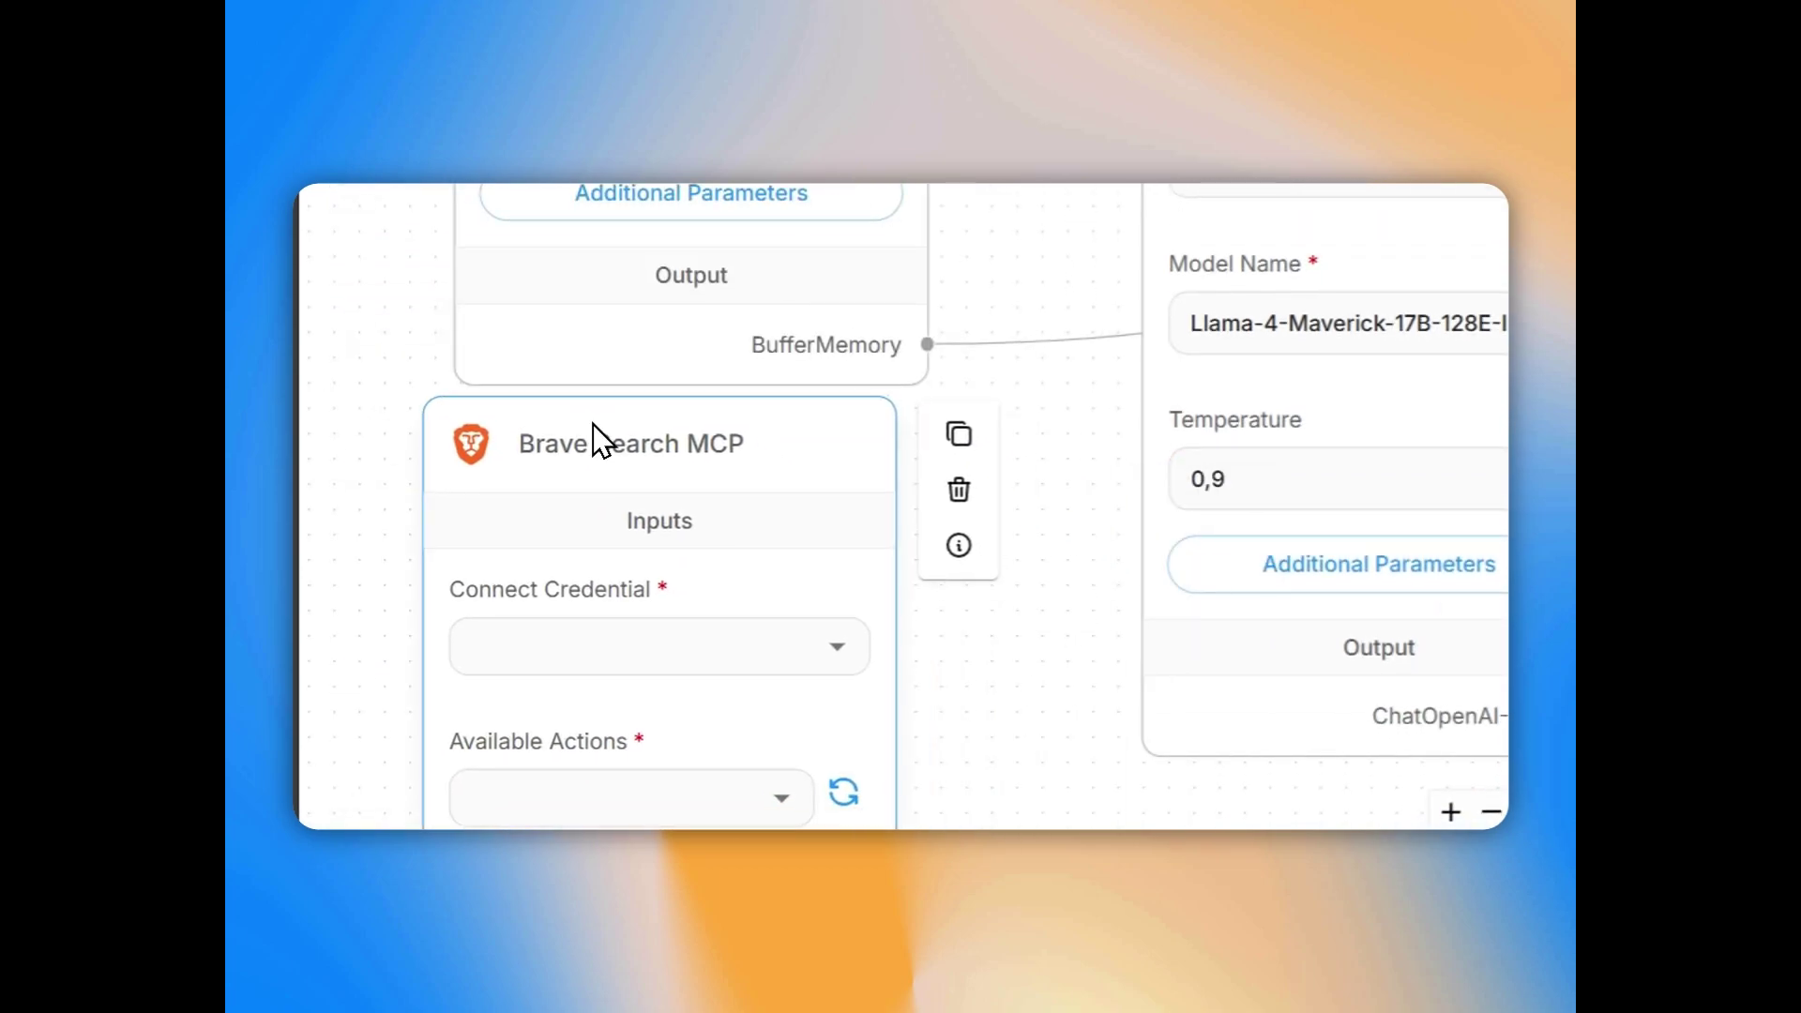
- Rearrange the nodes and connect the BraveSearch MCP Tool output to the Tool Agent's Tools input
{"action": "left_click_drag", "start_coordinate": [778, 267], "coordinate": [915, 300]}
{"action": "left_click_drag", "start_coordinate": [590, 806], "coordinate": [477, 604]}
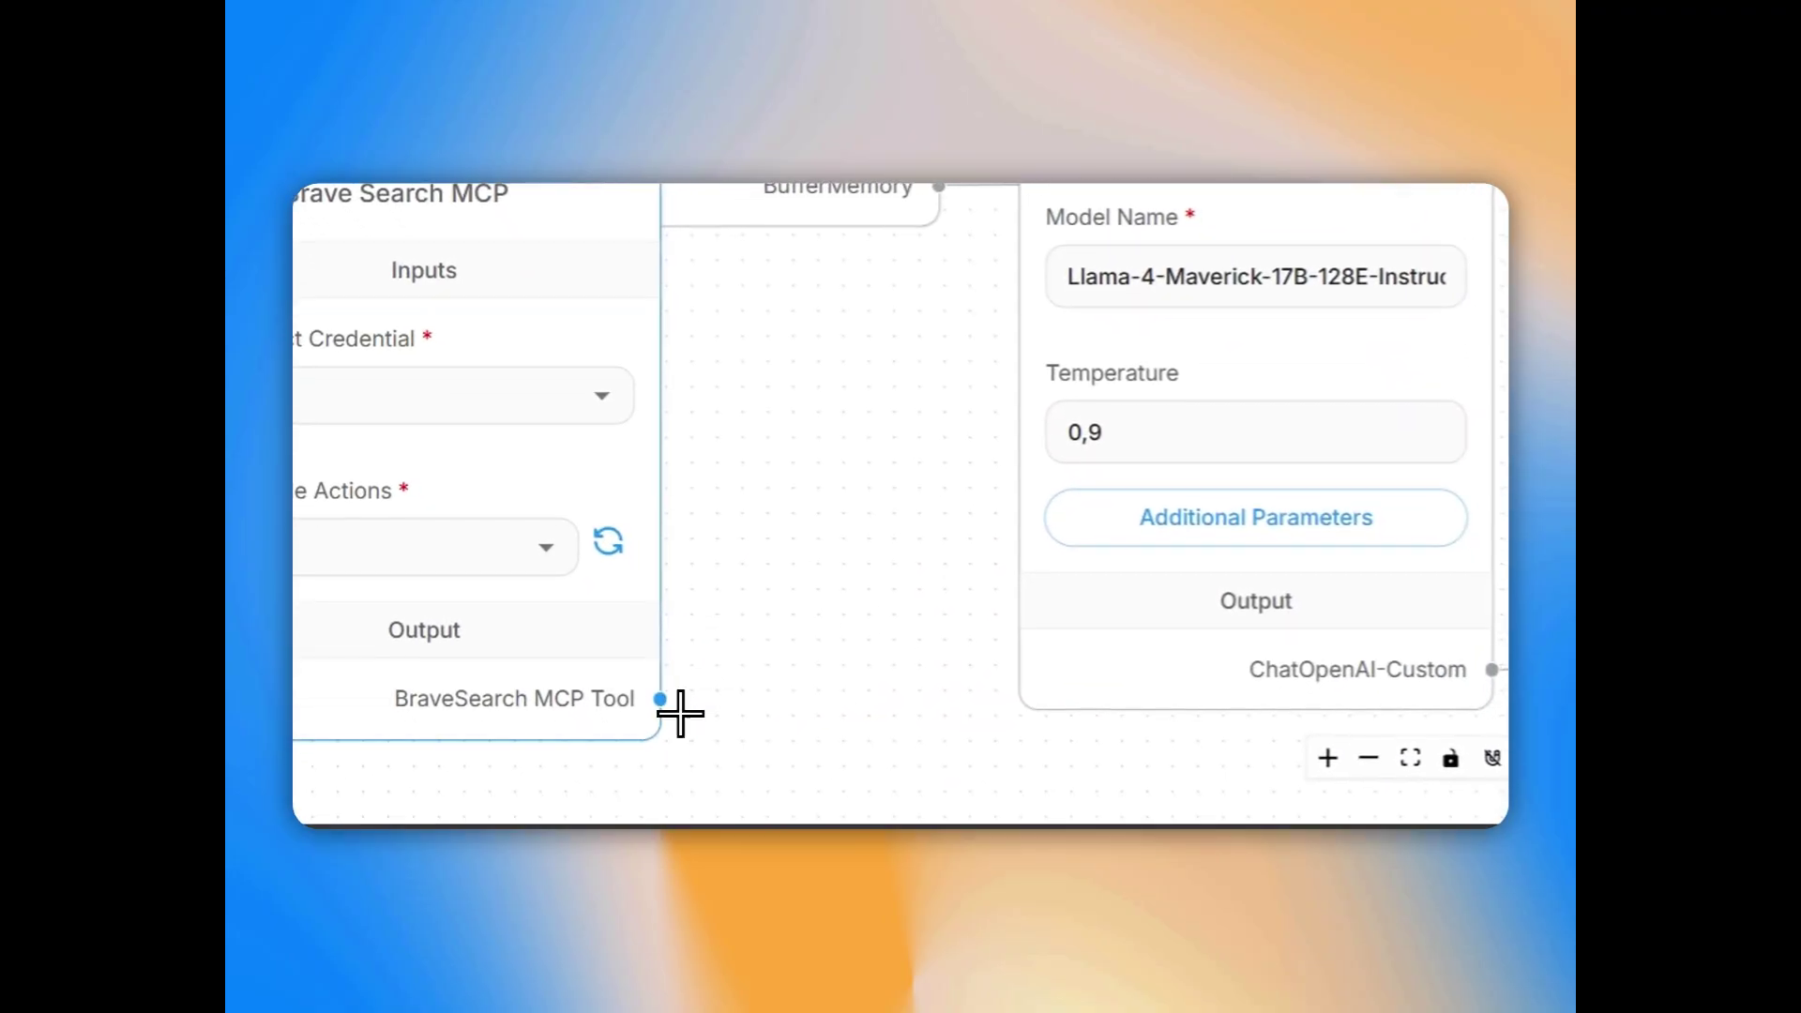
{"action": "left_click_drag", "start_coordinate": [682, 702], "coordinate": [1655, 454]}
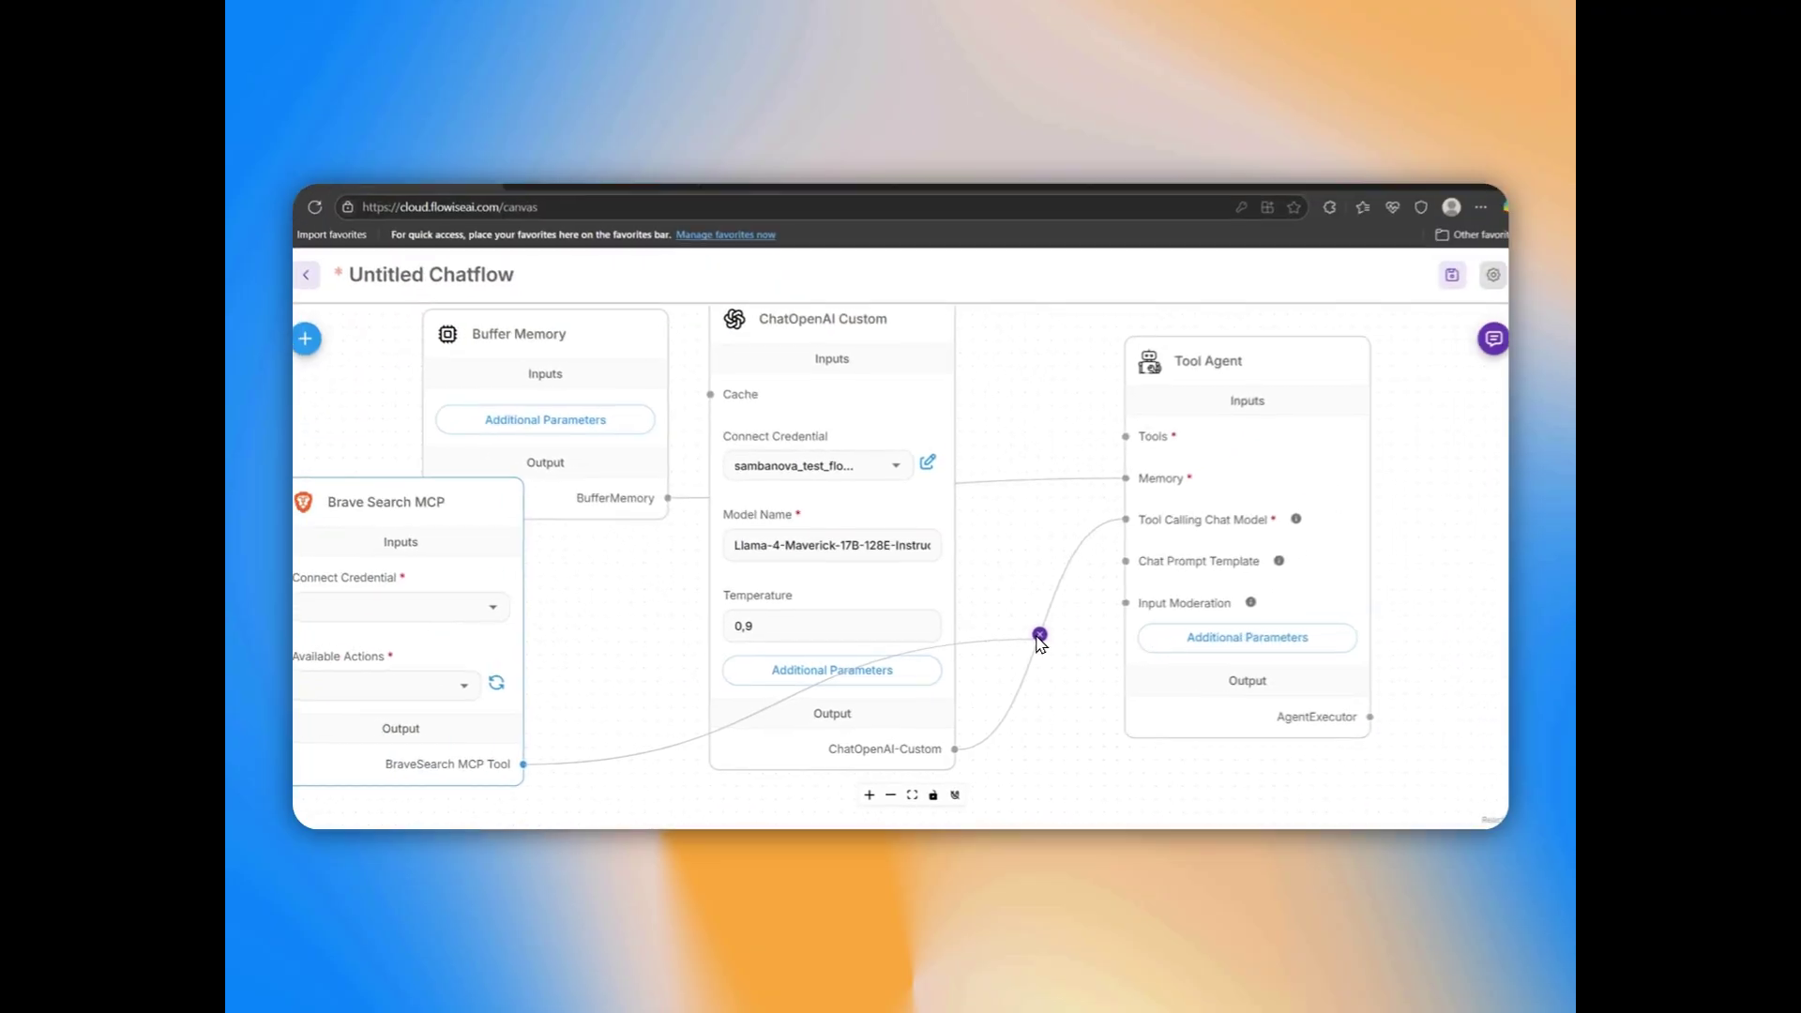
{"action": "left_click_drag", "start_coordinate": [1039, 637], "coordinate": [1120, 447]}
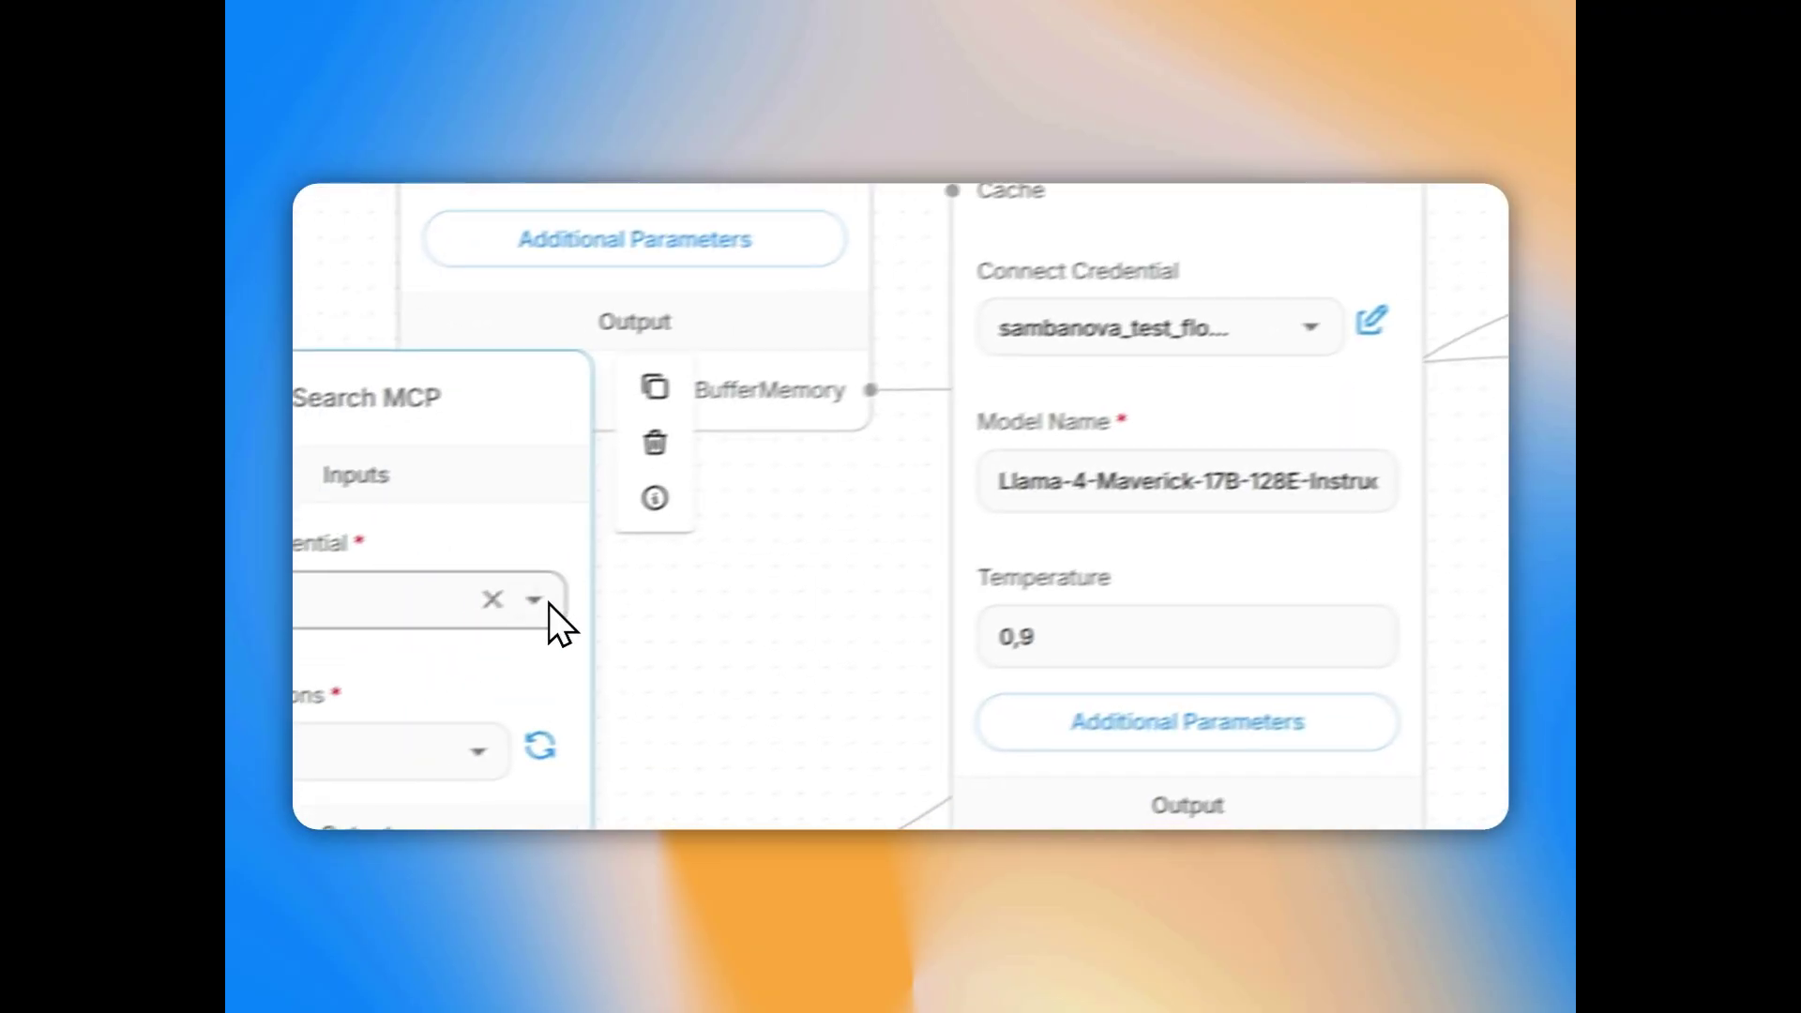
- Start a new Brave Search API credential for the Brave Search MCP node and name it "brave serch sambanova demo_flowise"
{"action": "left_click", "coordinate": [524, 608]}
{"action": "left_click", "coordinate": [321, 675]}
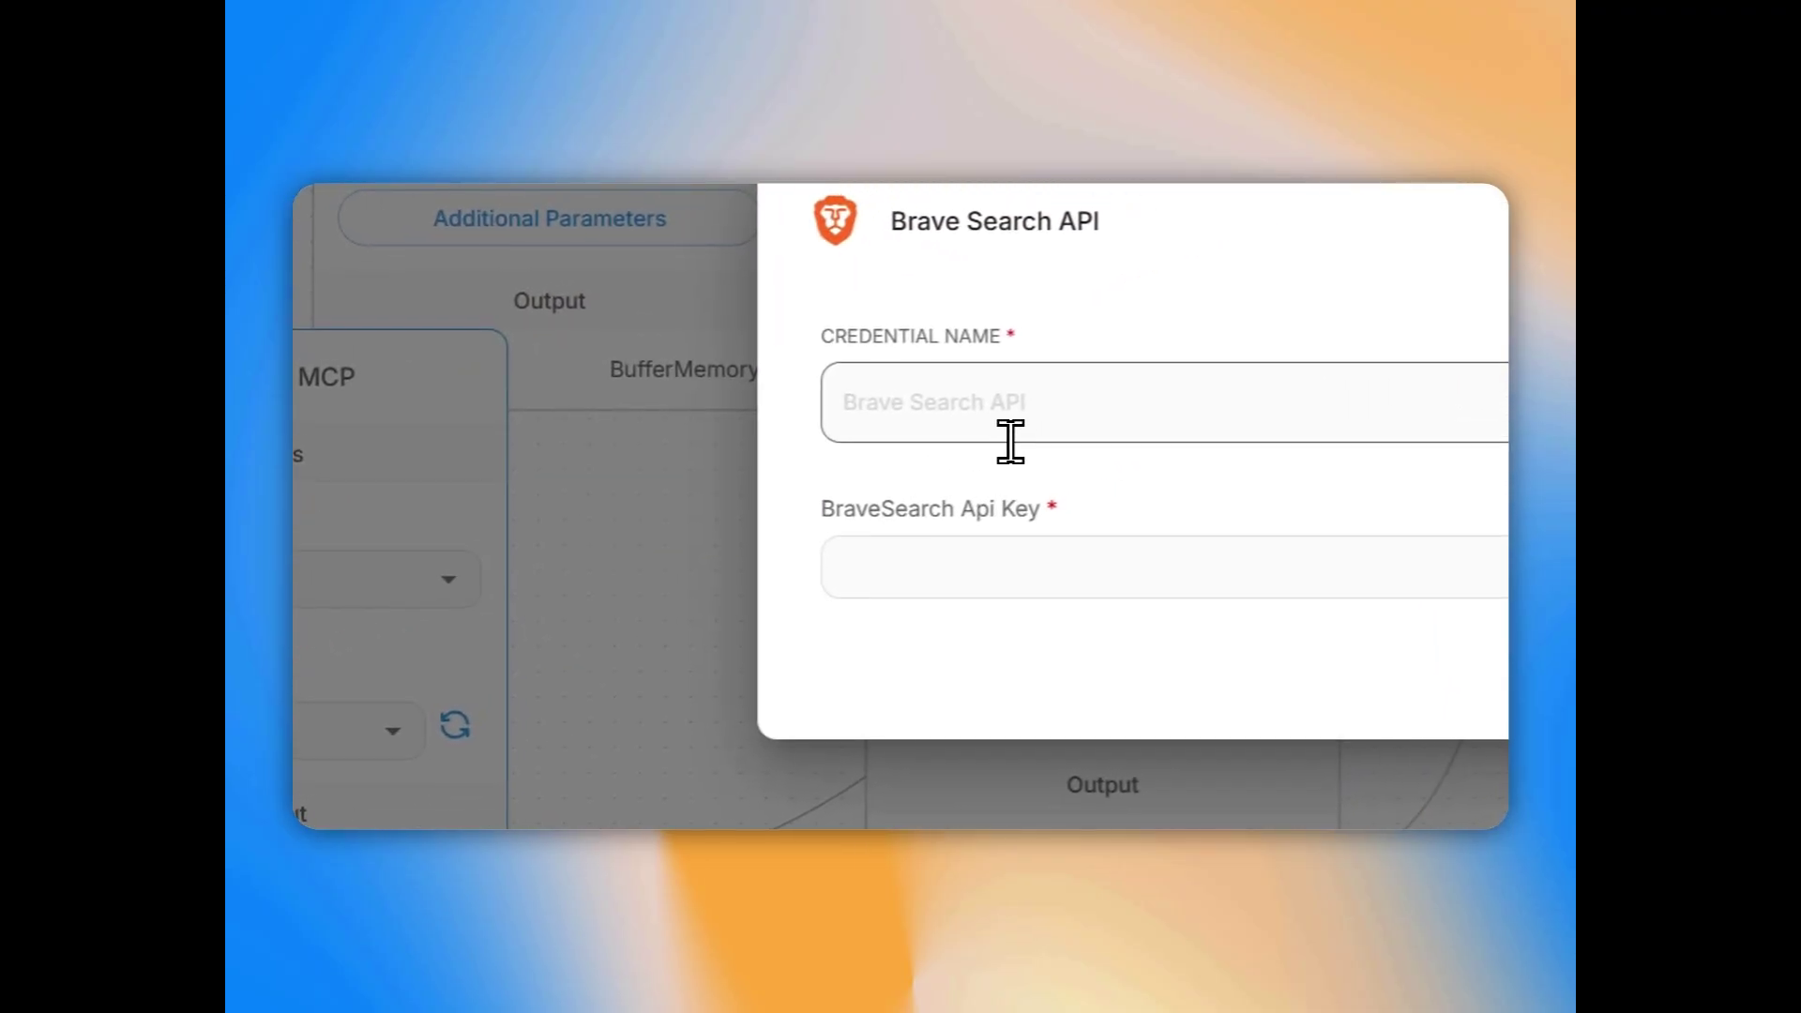
{"action": "type", "text": "b"}
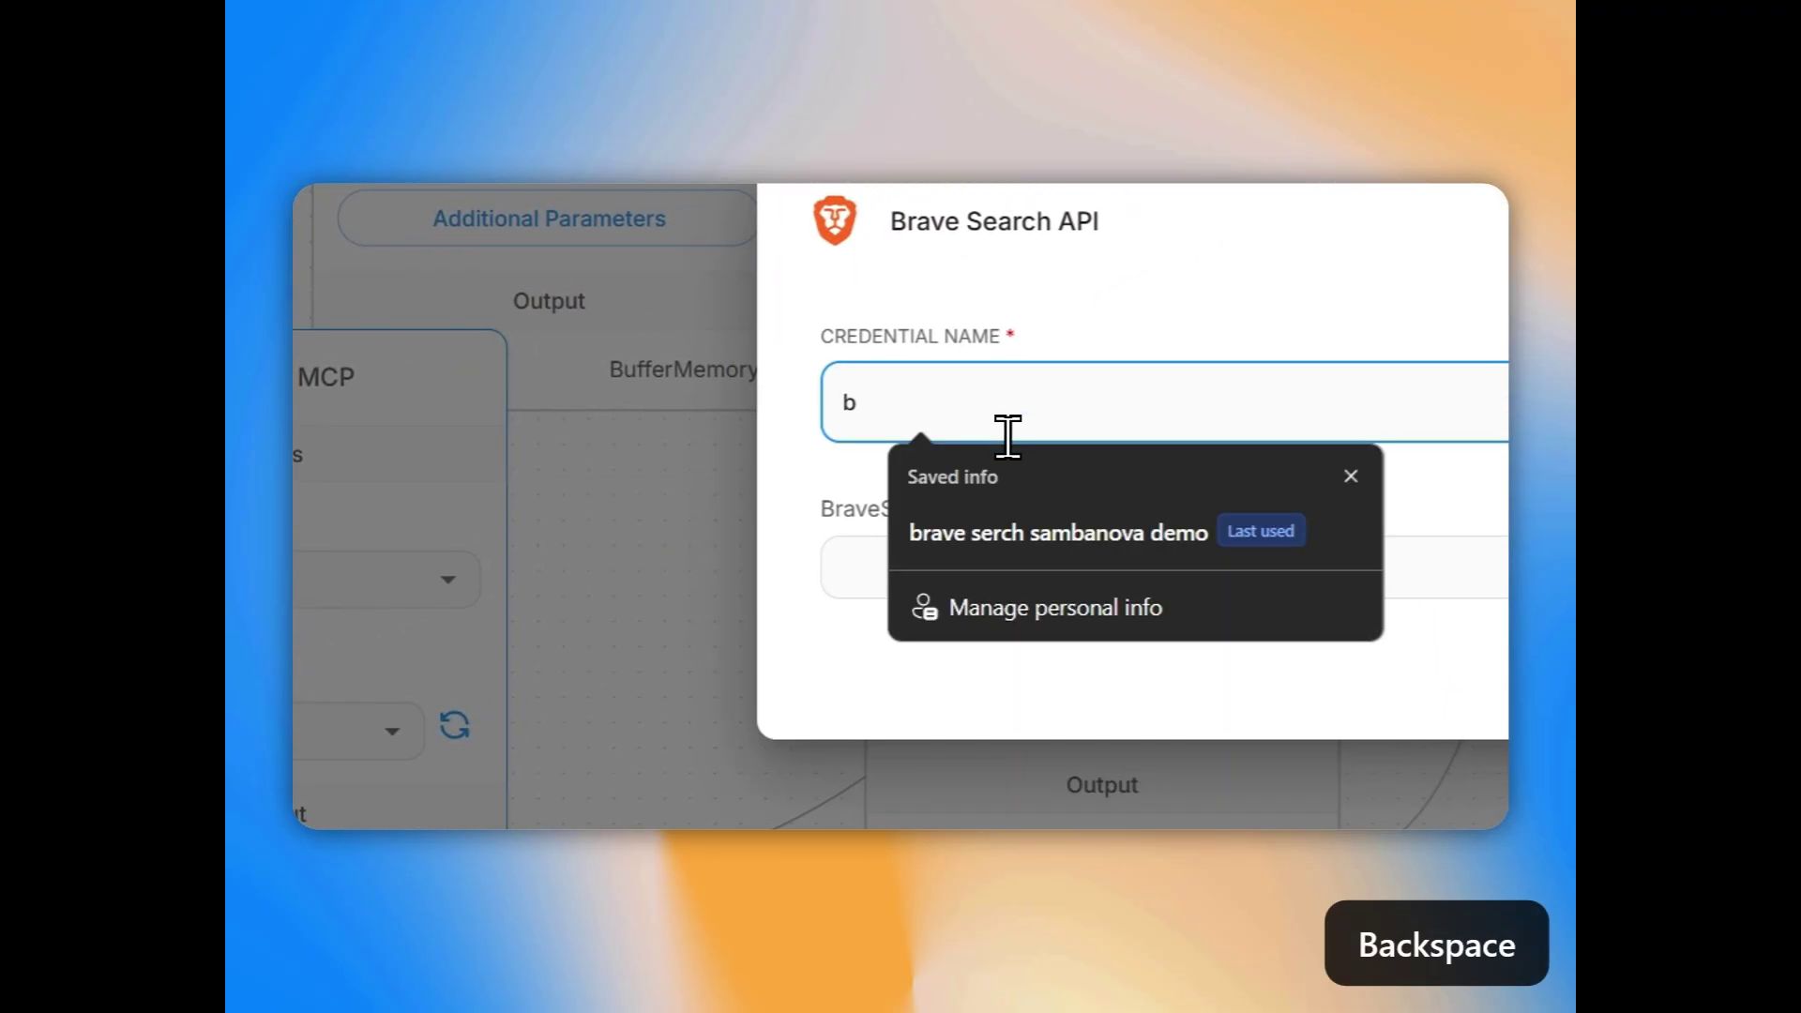
{"action": "key", "text": "BackSpace"}
{"action": "type", "text": "brave serch sambanova demo"}
{"action": "key", "text": "Tab"}
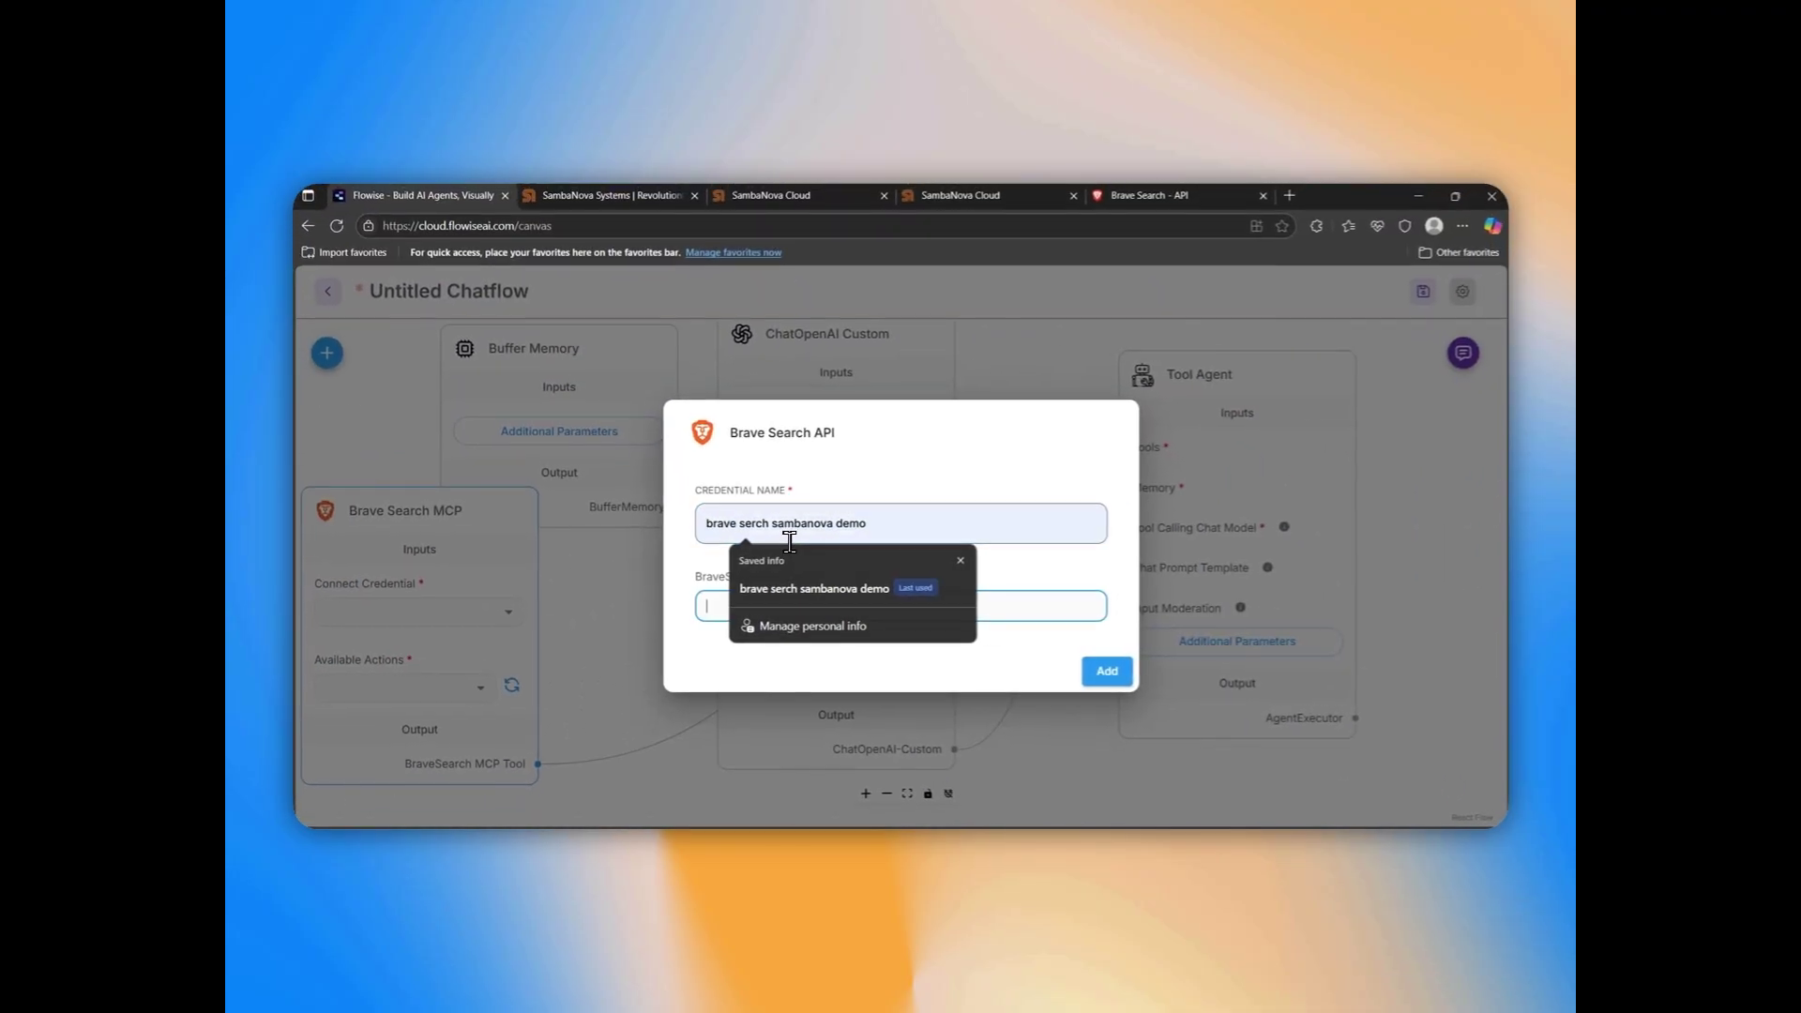
{"action": "left_click", "coordinate": [924, 525]}
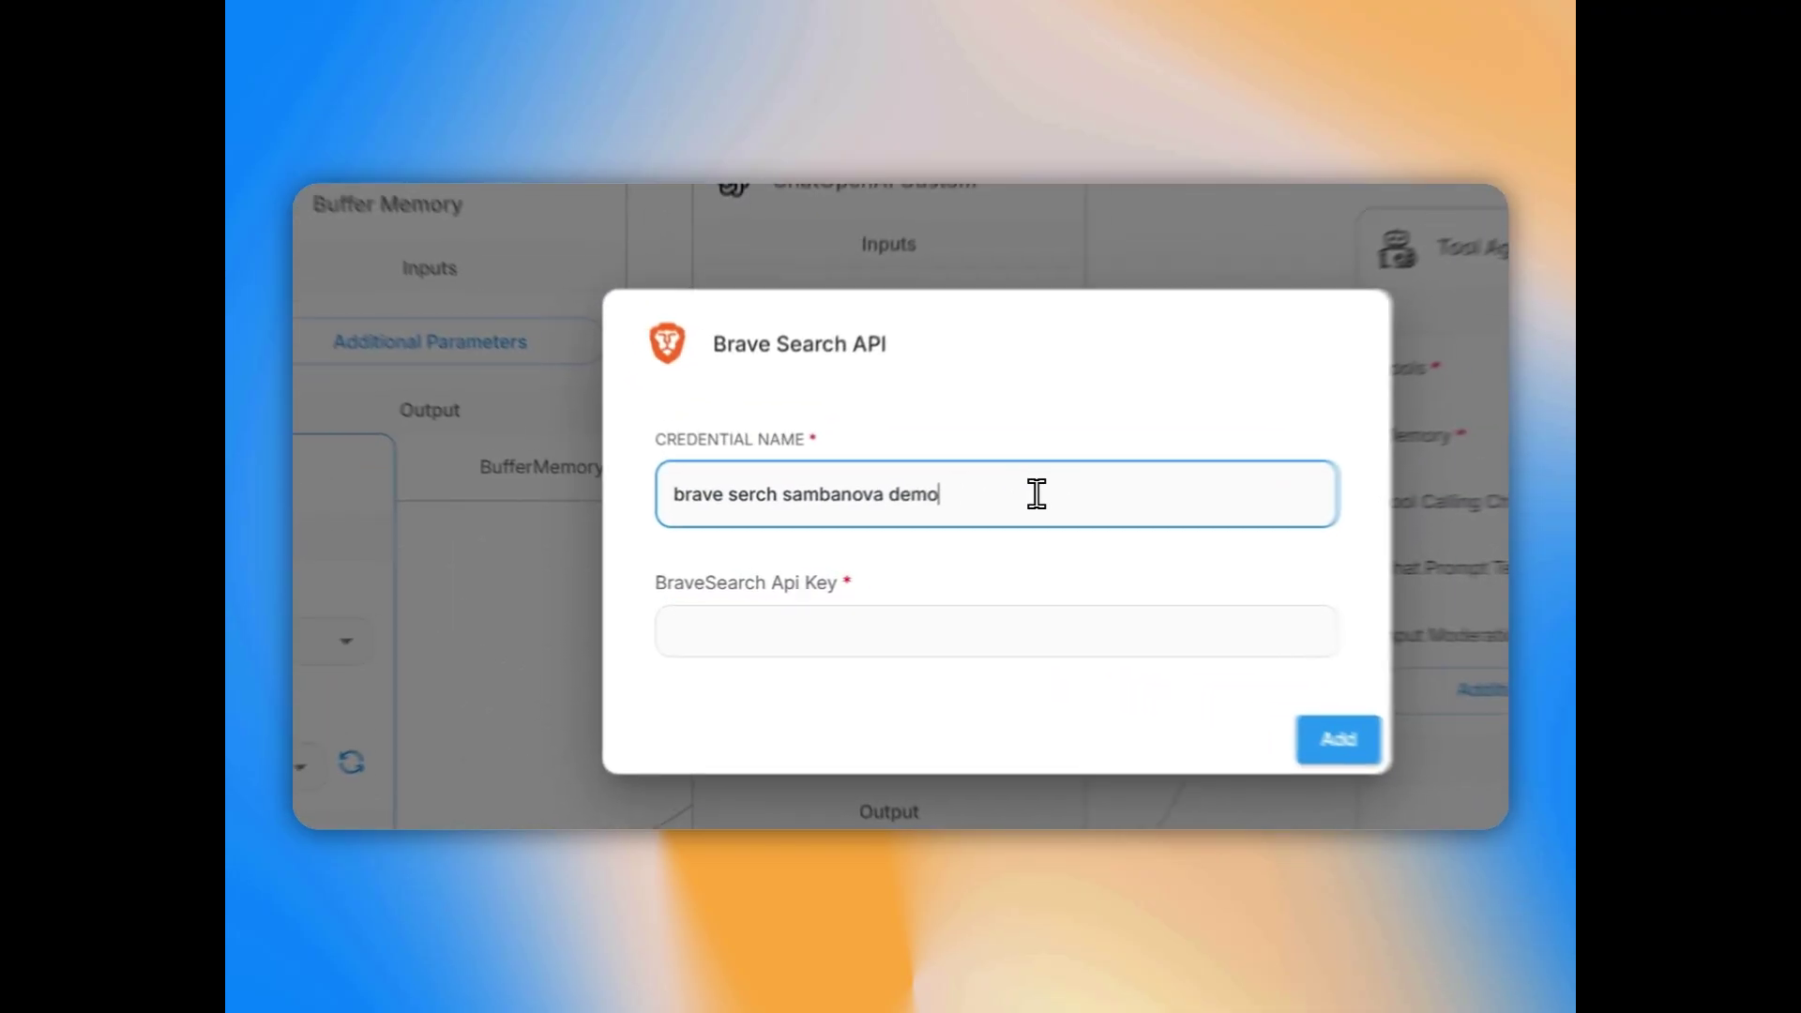
{"action": "type", "text": "_flowise"}
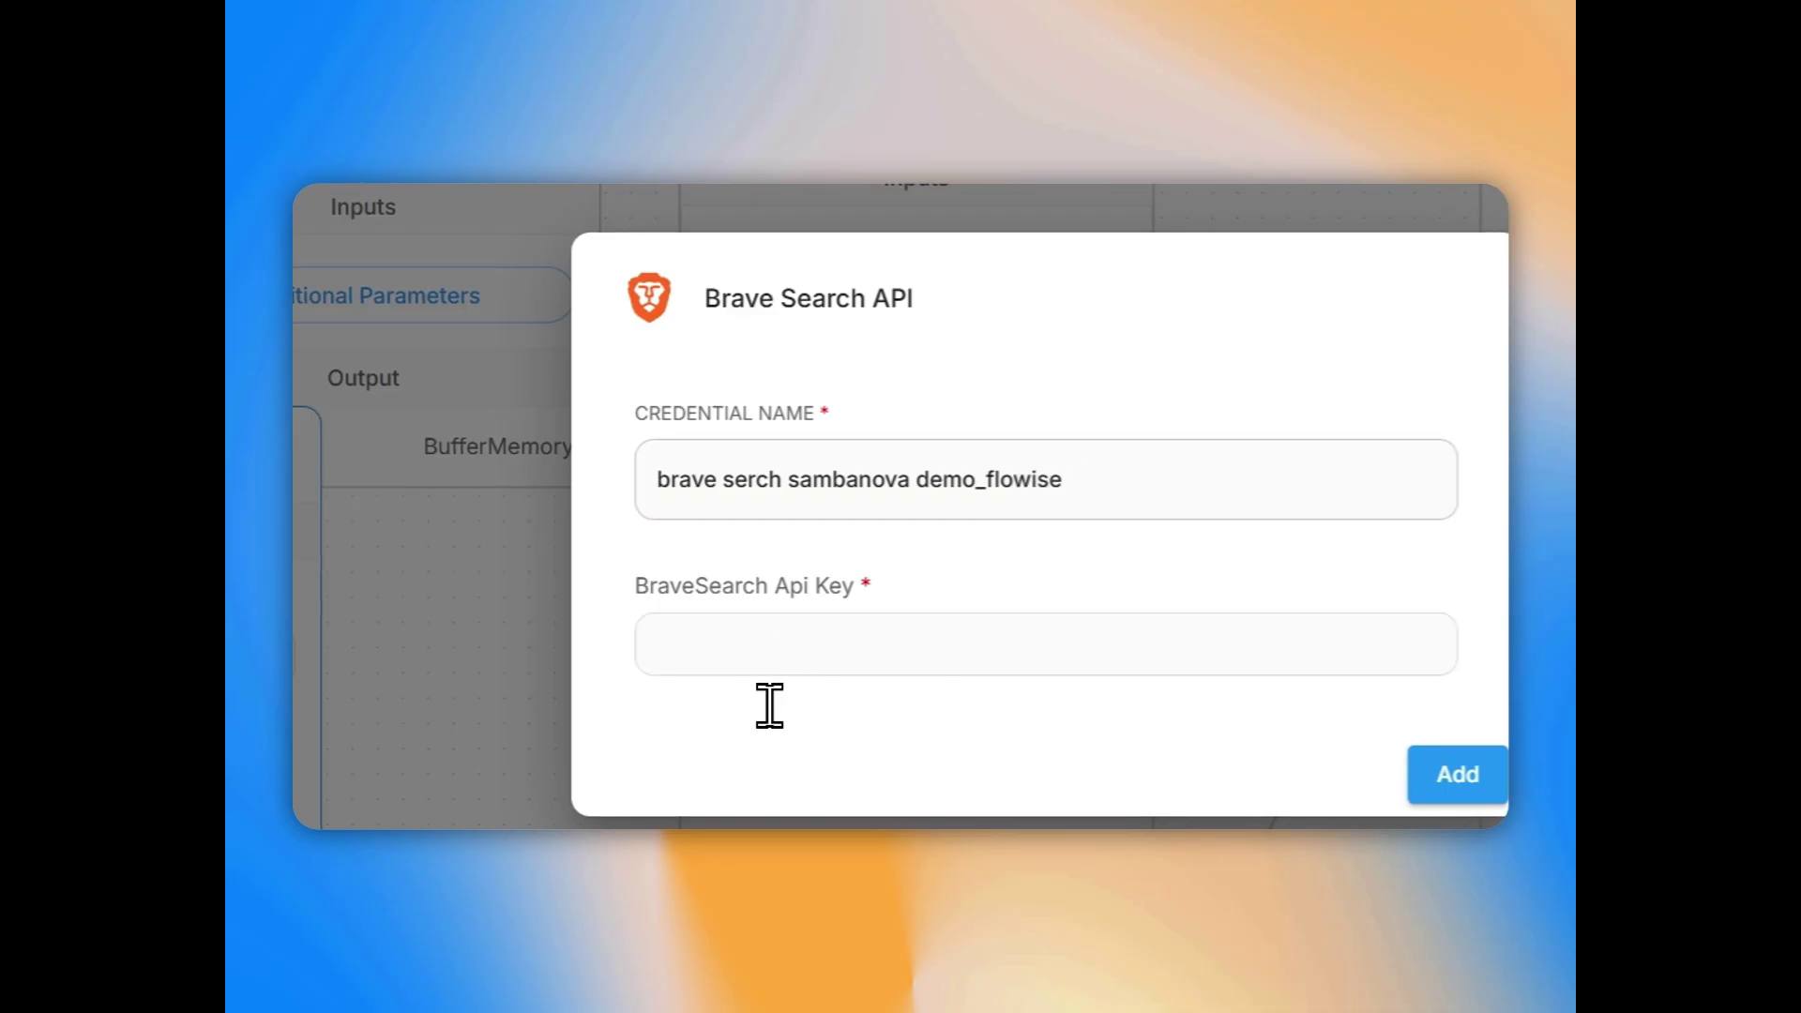
- Copy the API key from the Brave Search API dashboard into the credential's BraveSearch Api Key field in Flowise and add the credential
{"action": "left_click", "coordinate": [1078, 222]}
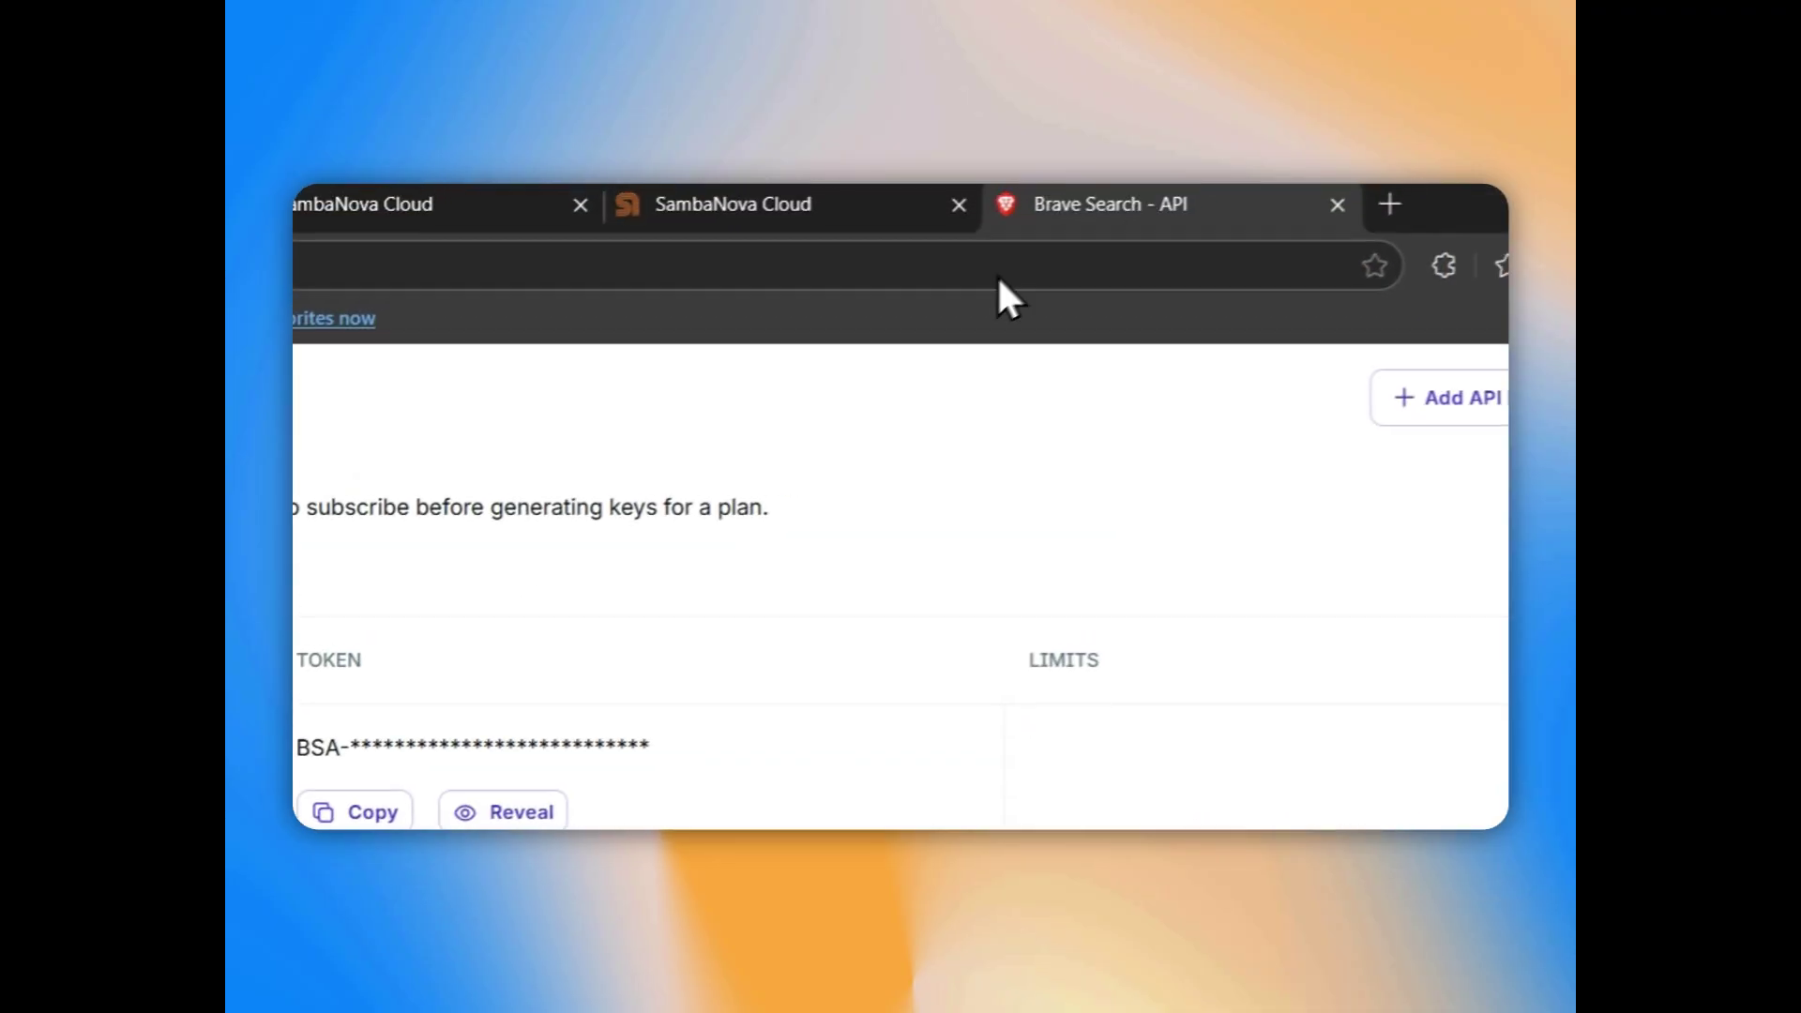
{"action": "left_click", "coordinate": [699, 696]}
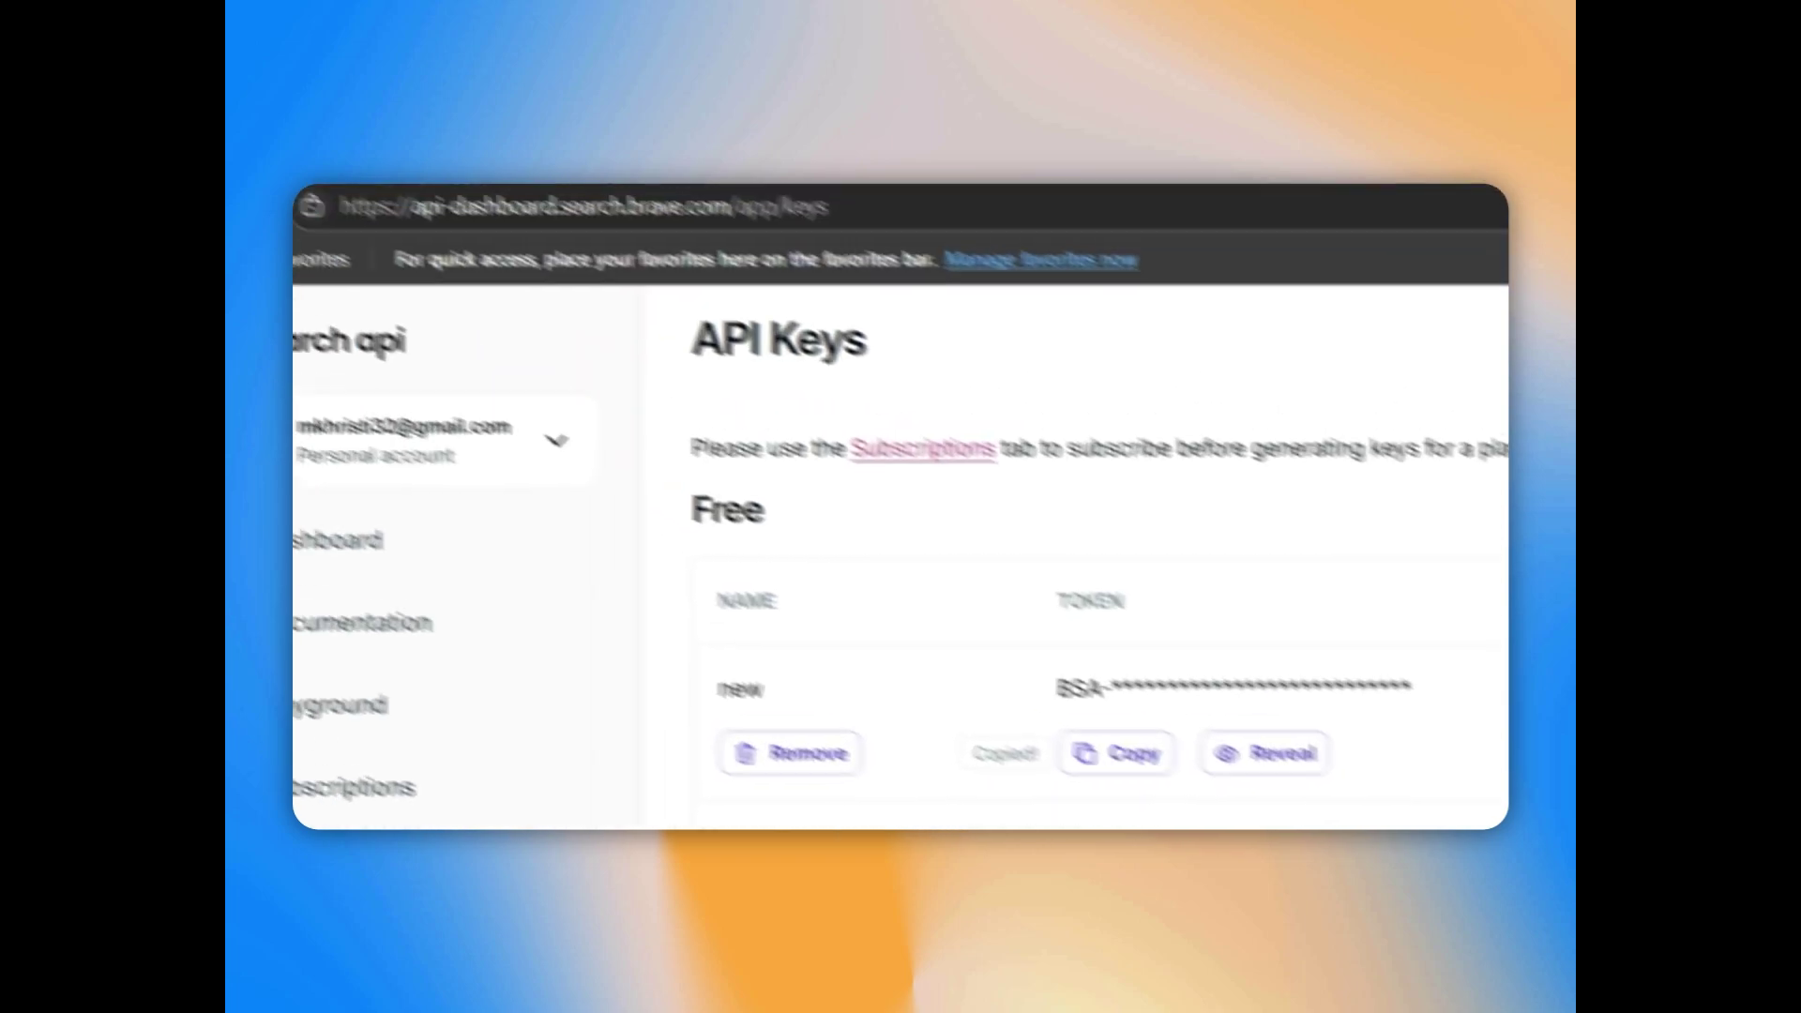
{"action": "left_click", "coordinate": [568, 192]}
{"action": "left_click", "coordinate": [808, 600]}
{"action": "key", "text": "ctrl+v"}
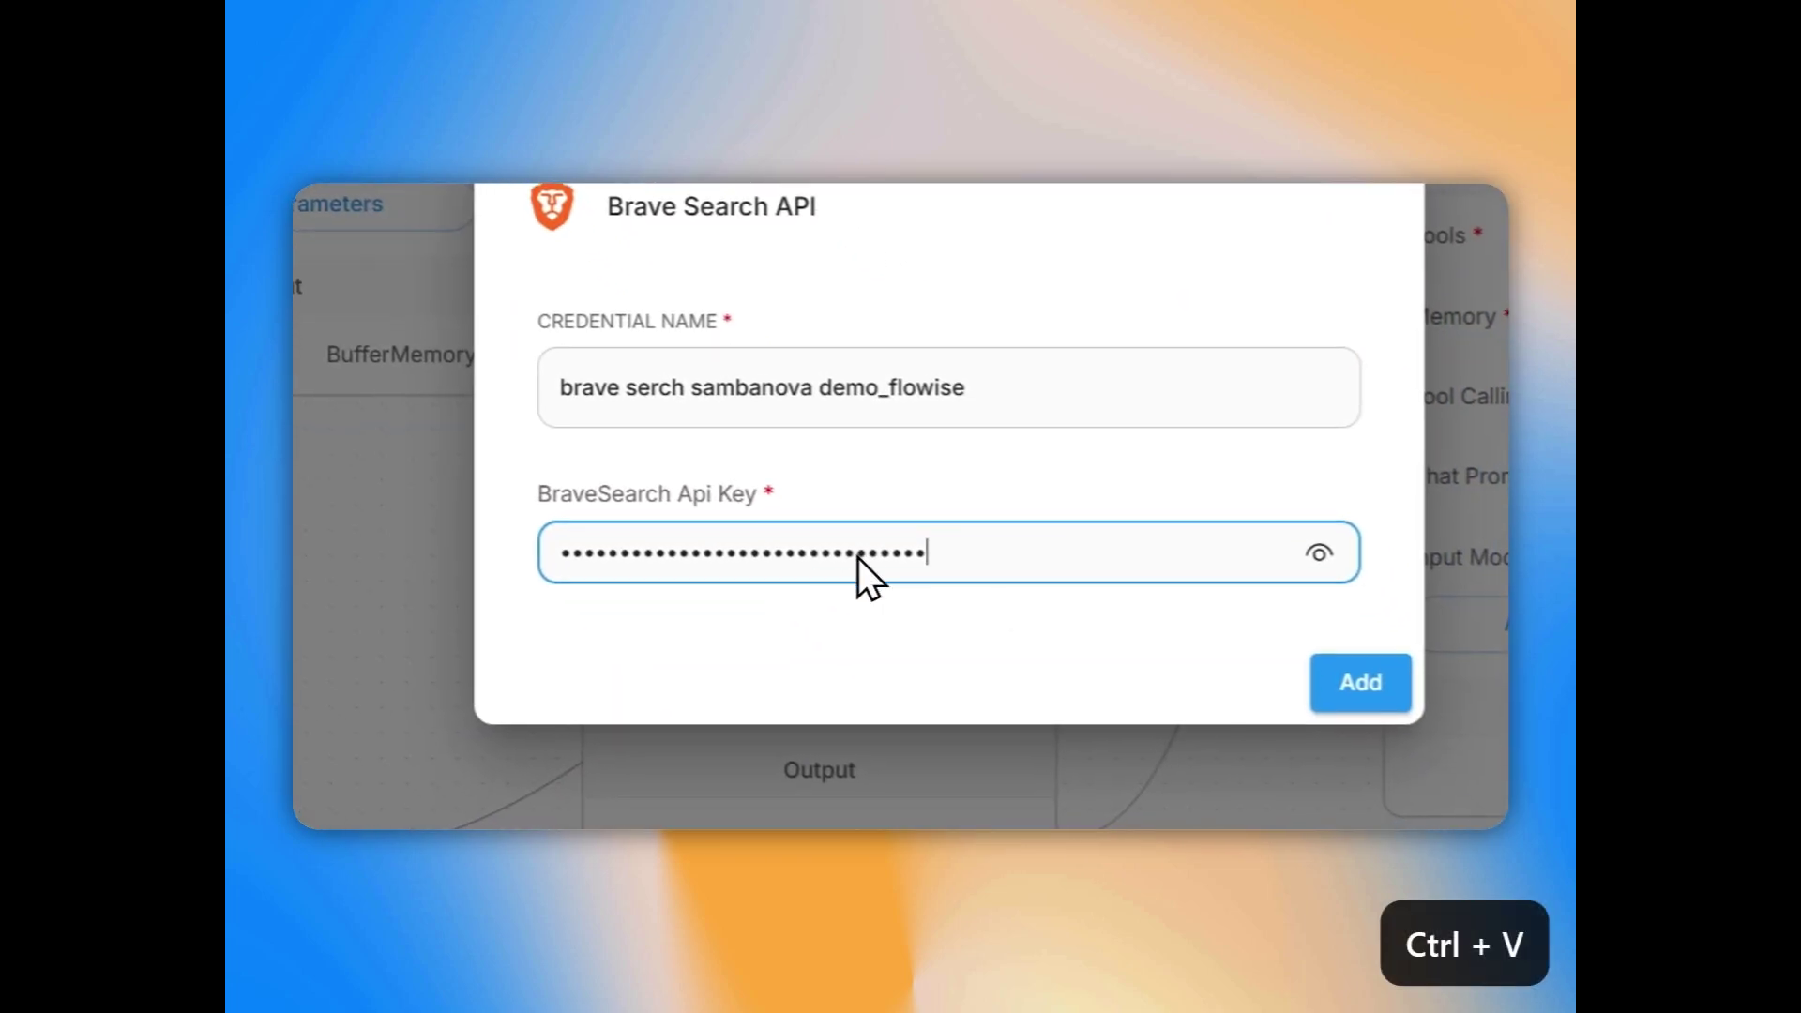
{"action": "left_click", "coordinate": [1255, 617]}
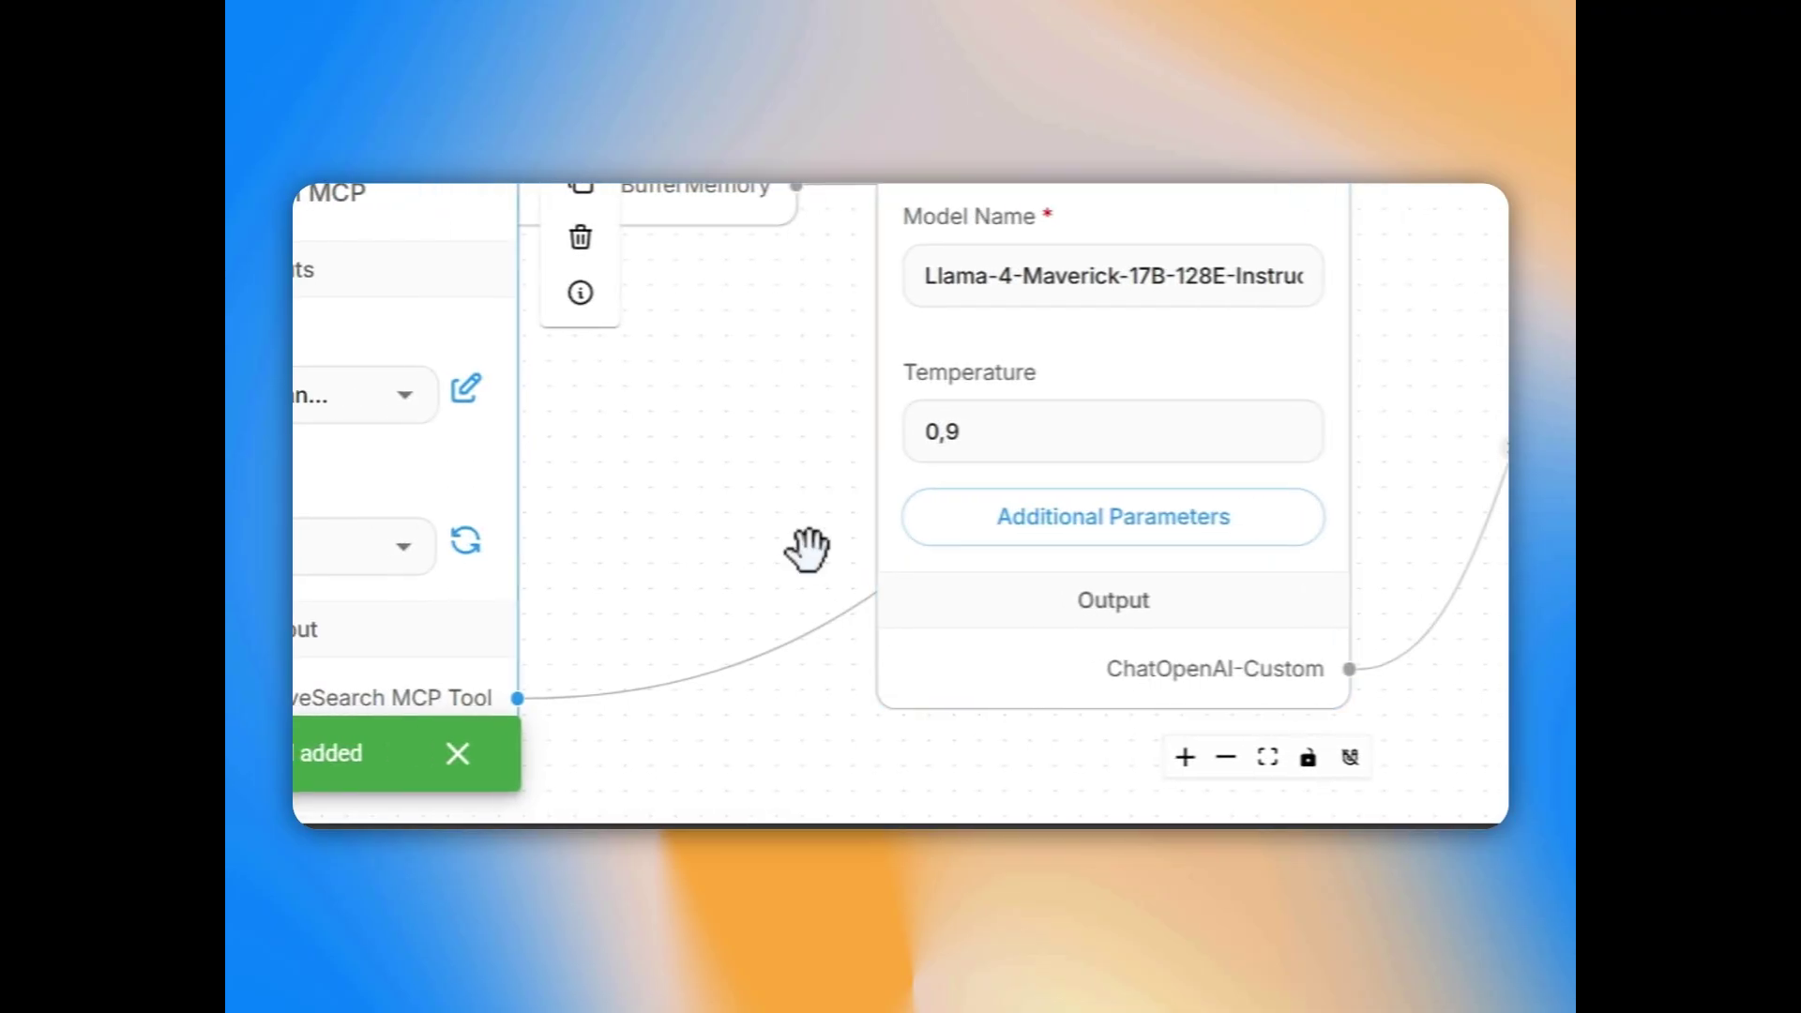
- Save the chatflow under the name sn_flowise_brave_serch
{"action": "left_click", "coordinate": [1348, 403]}
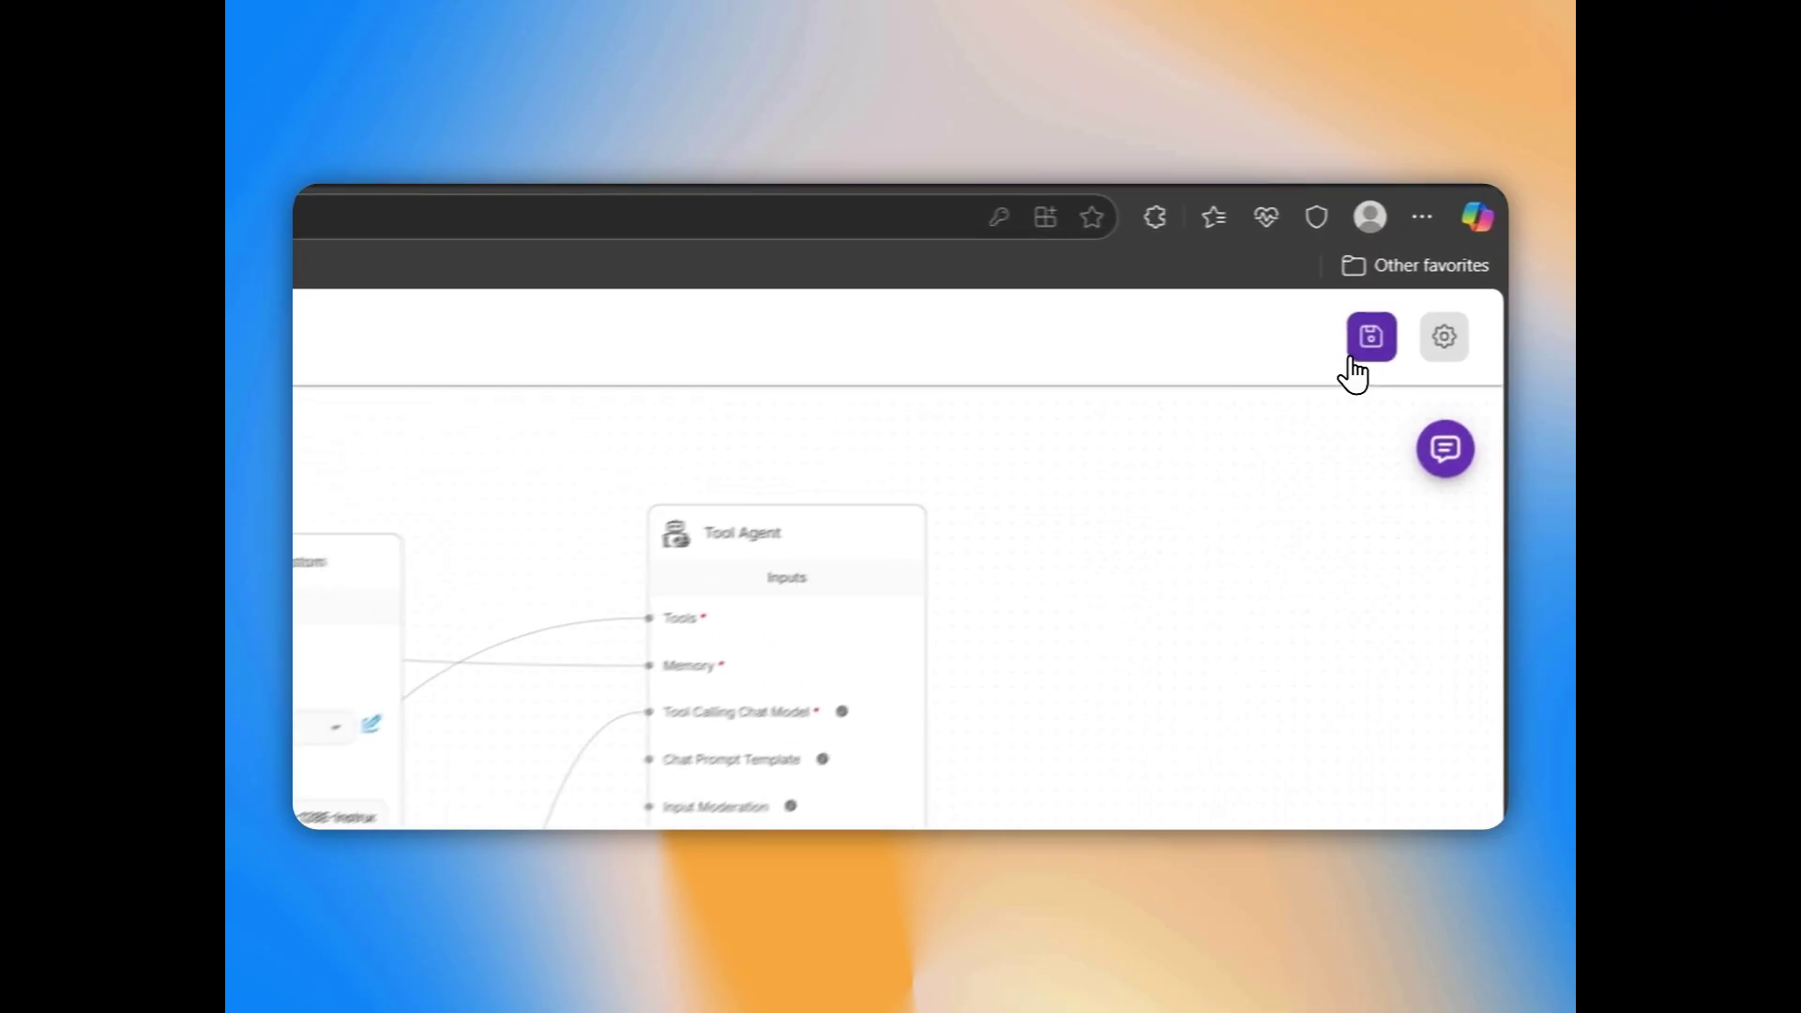
{"action": "left_click", "coordinate": [1433, 292]}
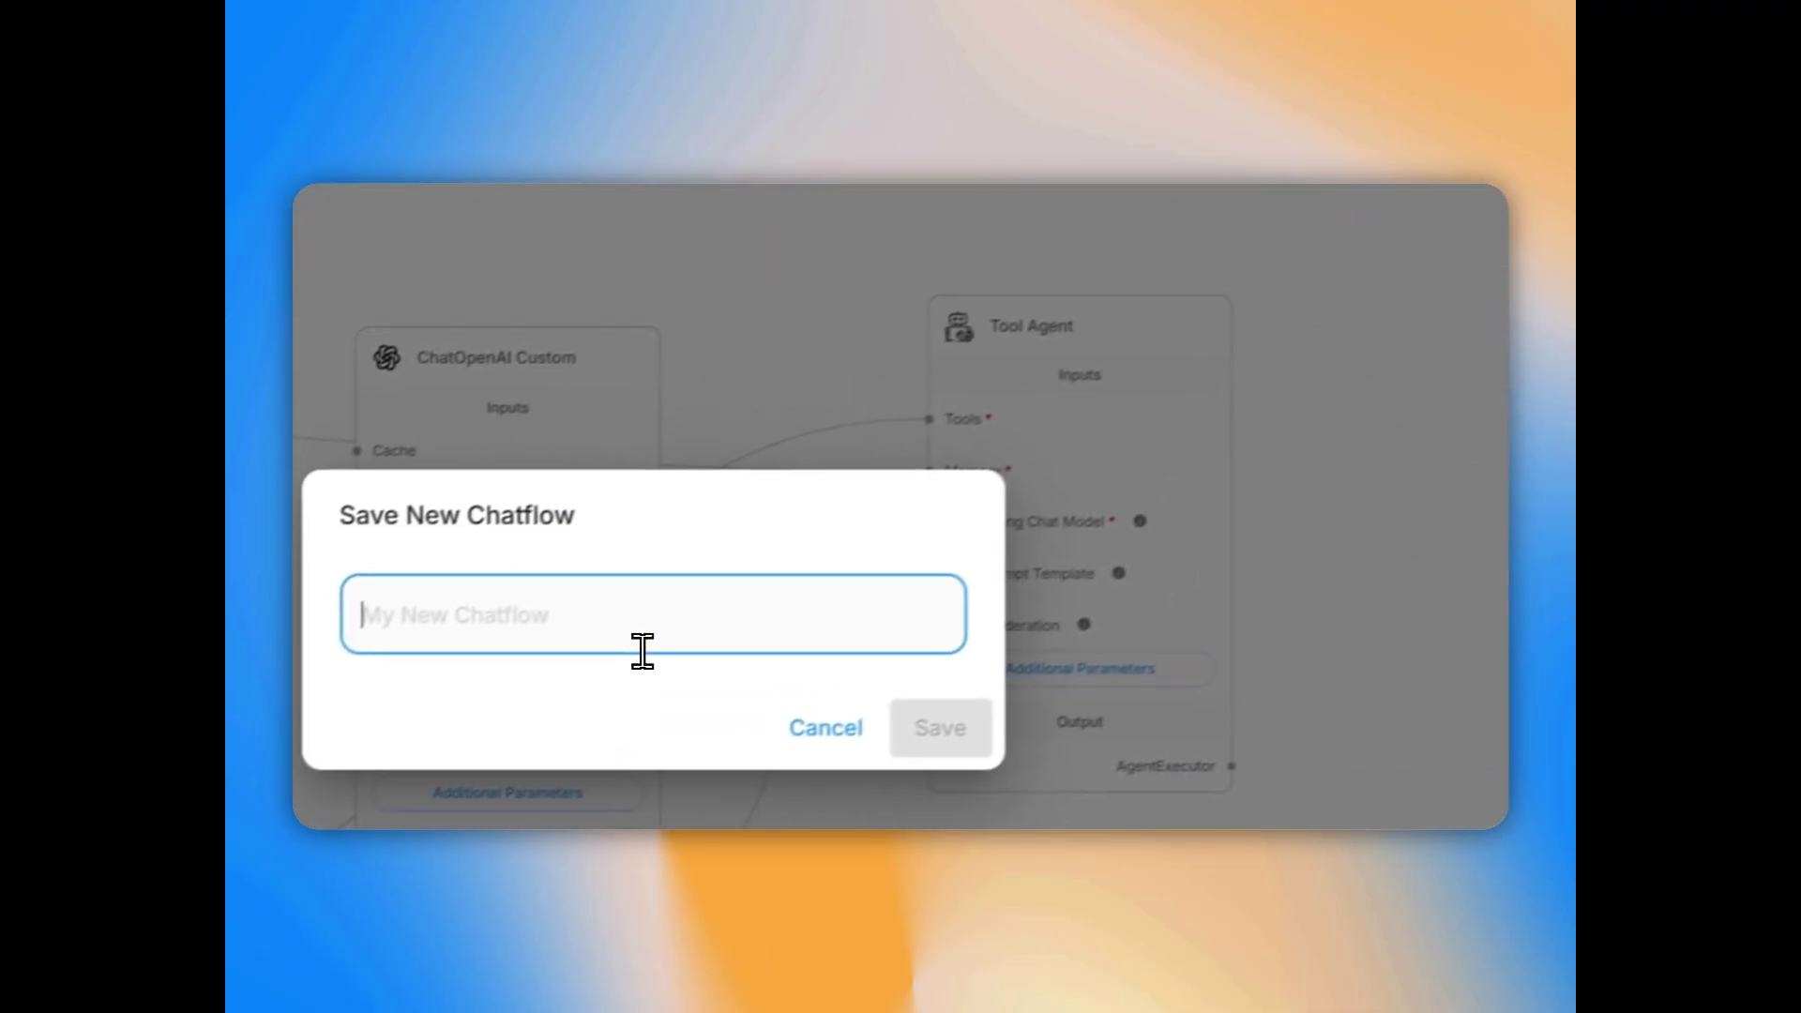
{"action": "left_click", "coordinate": [642, 647]}
{"action": "type", "text": "sn_"}
{"action": "type", "text": "flowsis"}
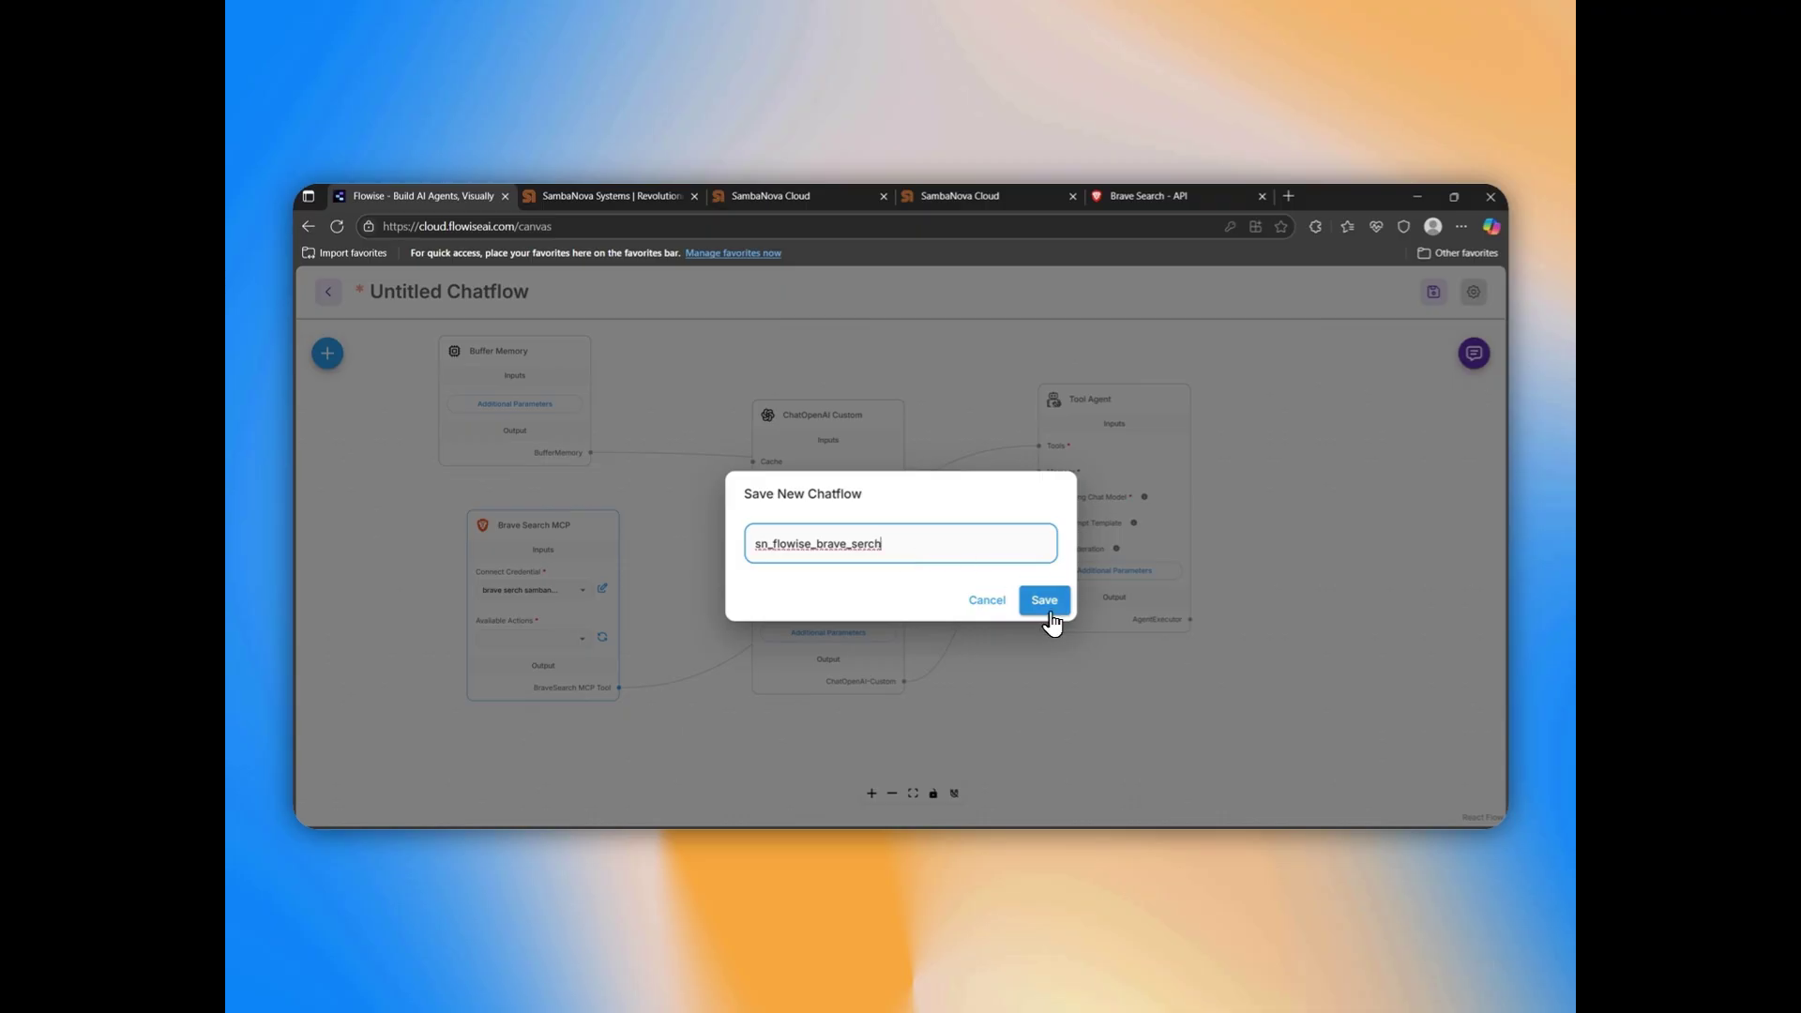
{"action": "left_click", "coordinate": [1045, 601]}
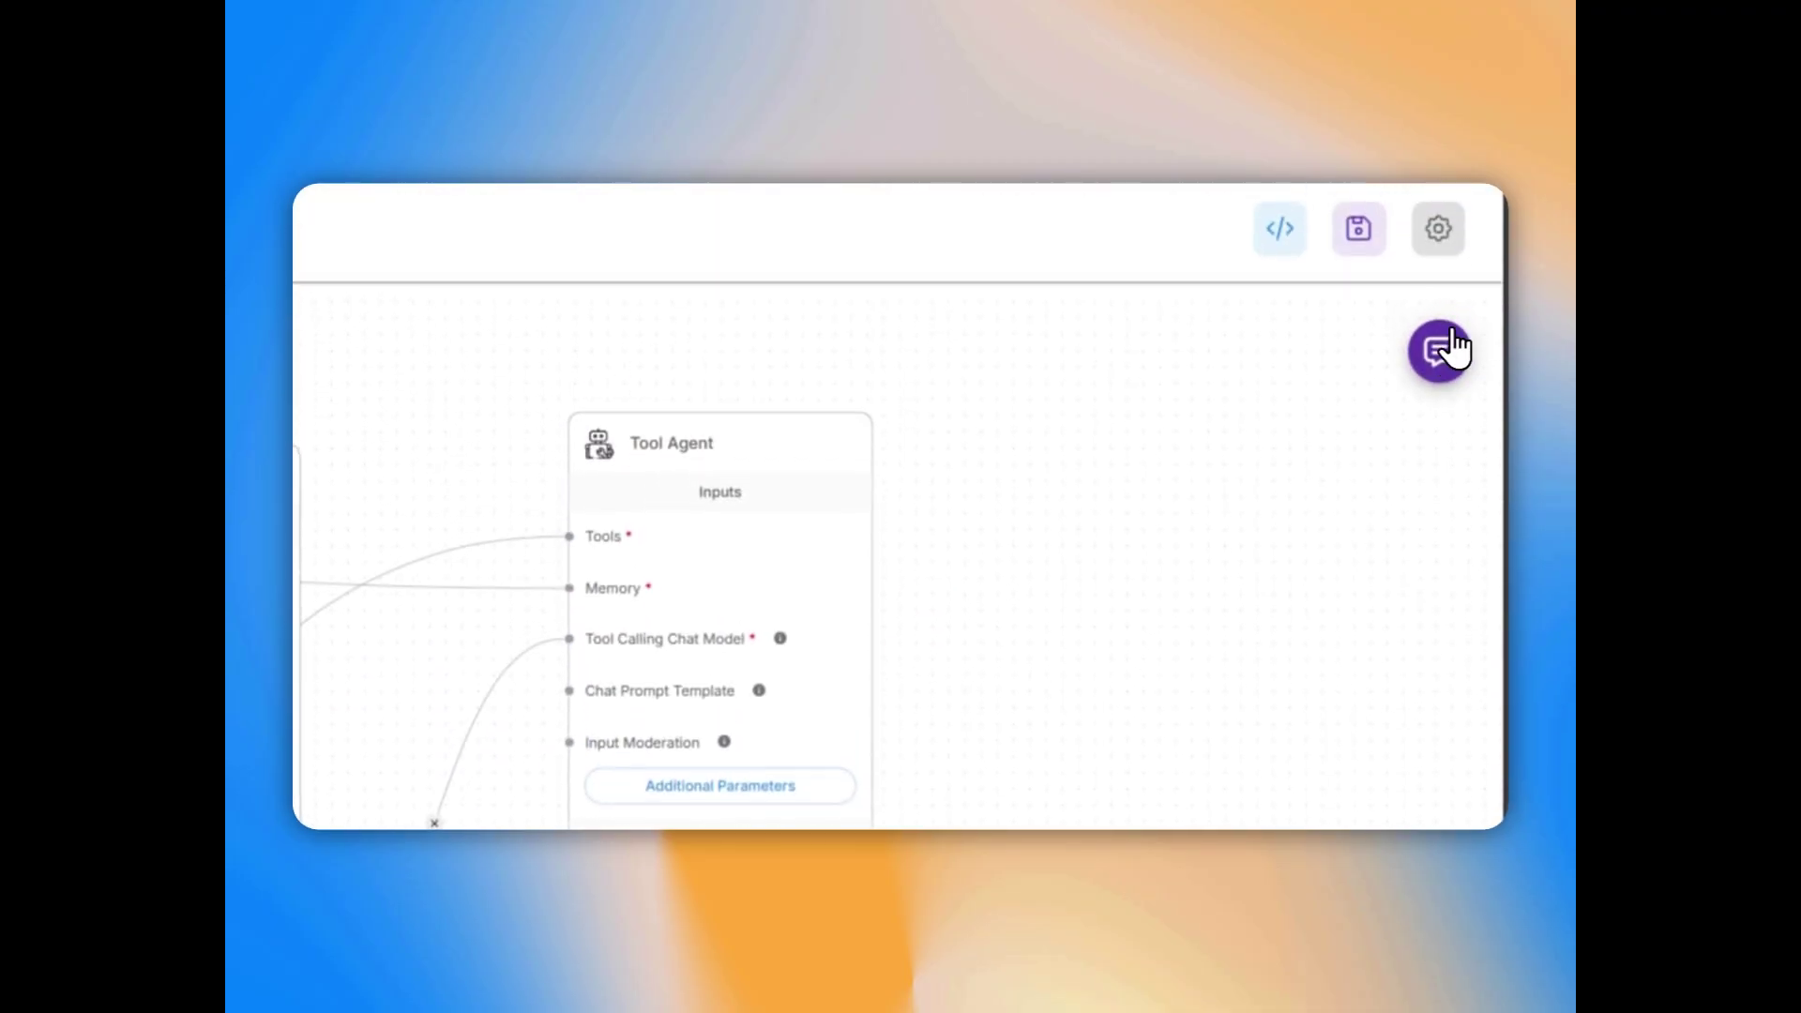
- Open the chatflow's test chat and send the greeting "hiii"
{"action": "left_click", "coordinate": [1441, 351]}
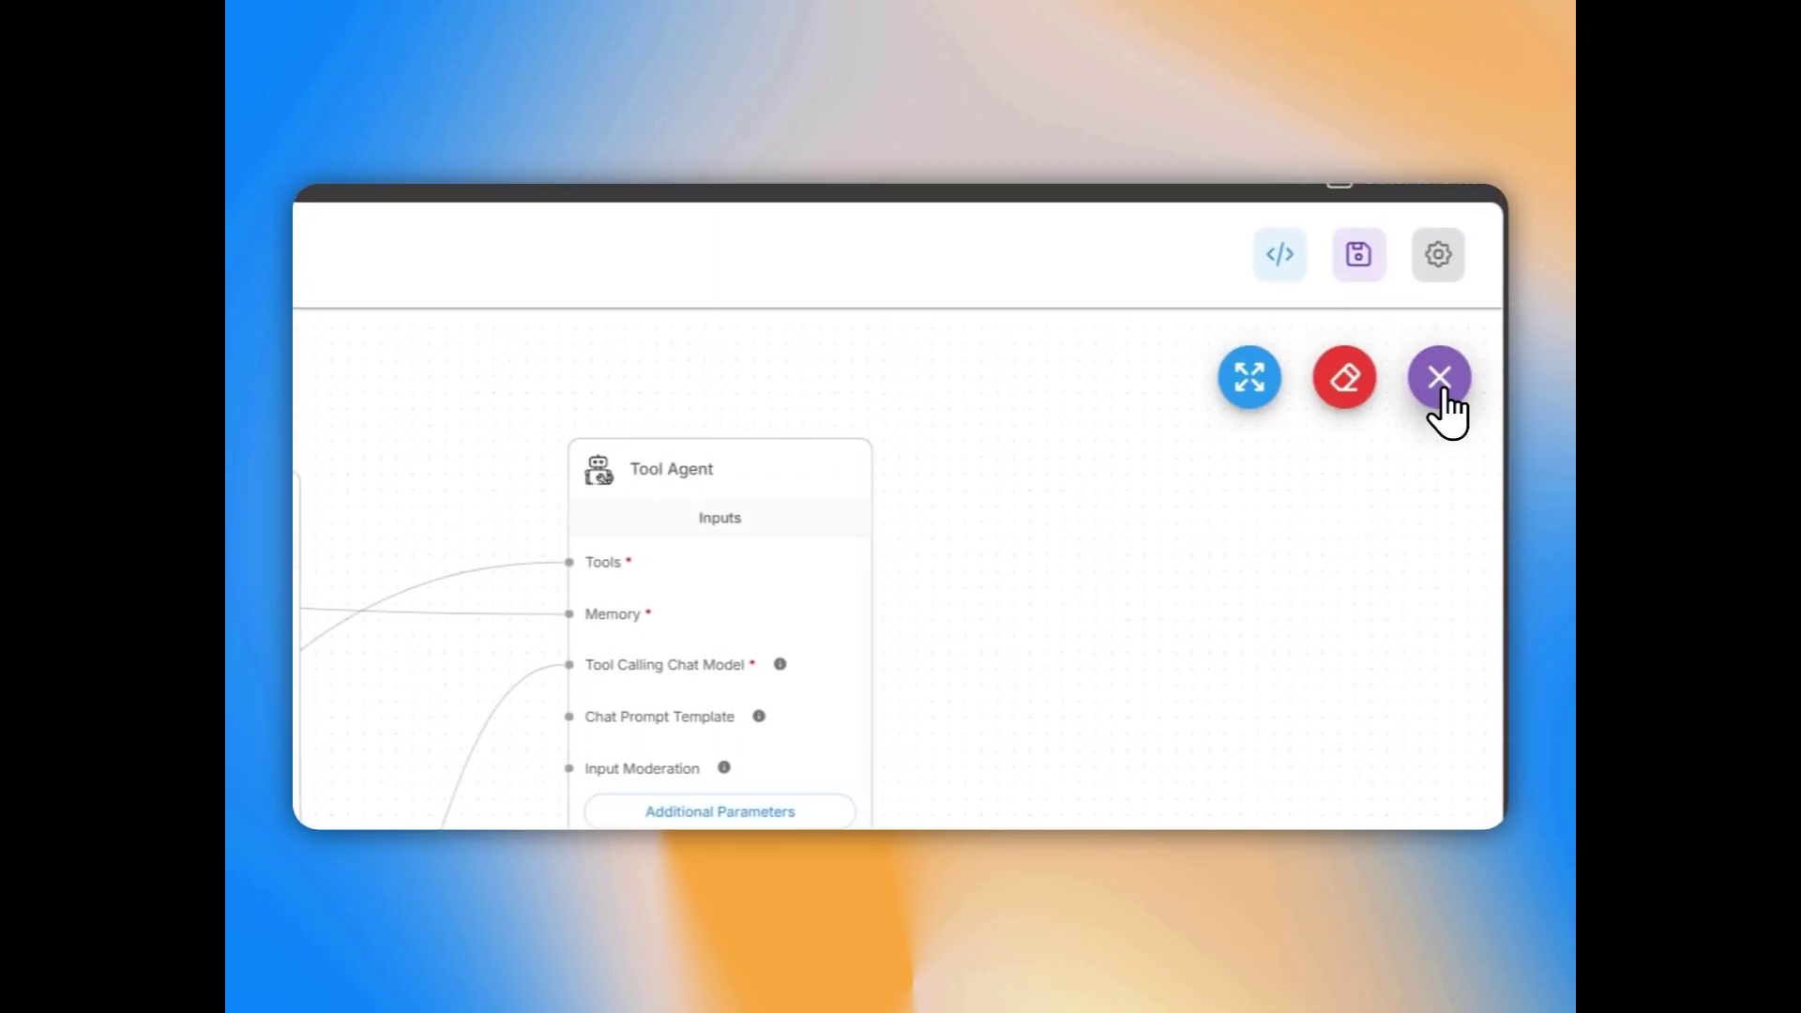
{"action": "type", "text": "hi"}
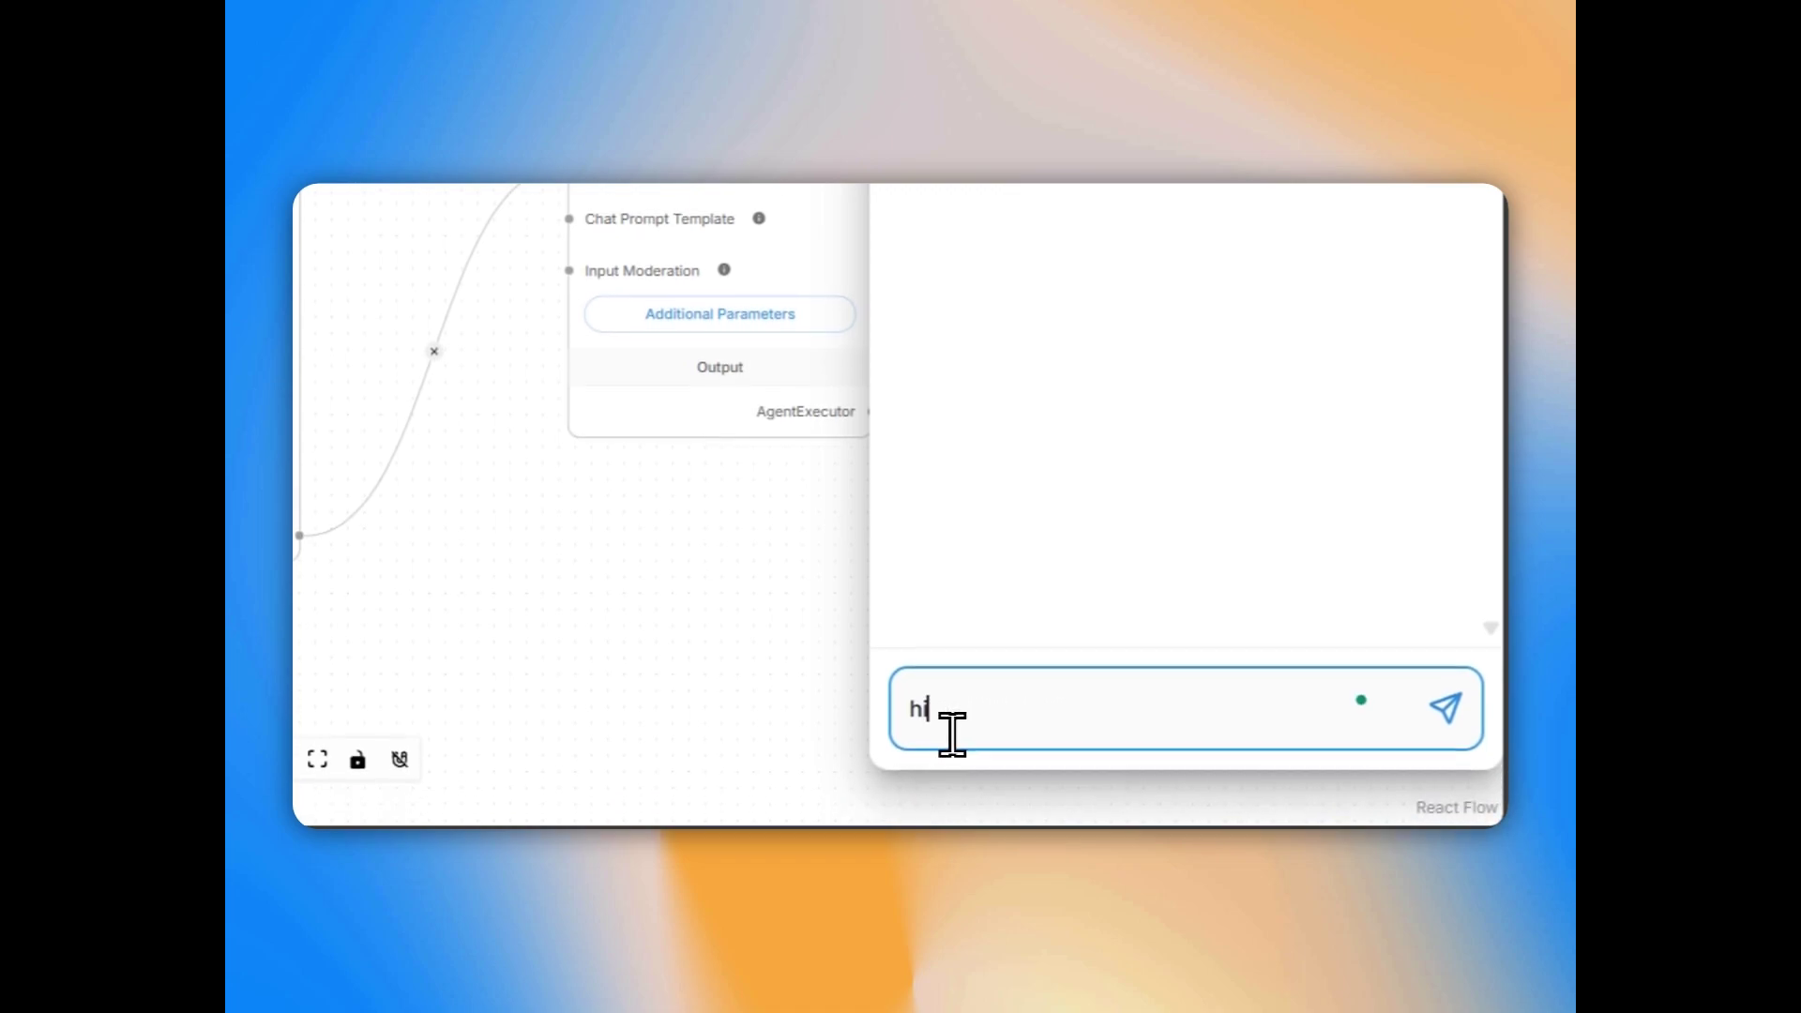
{"action": "type", "text": "ii"}
{"action": "key", "text": "Return"}
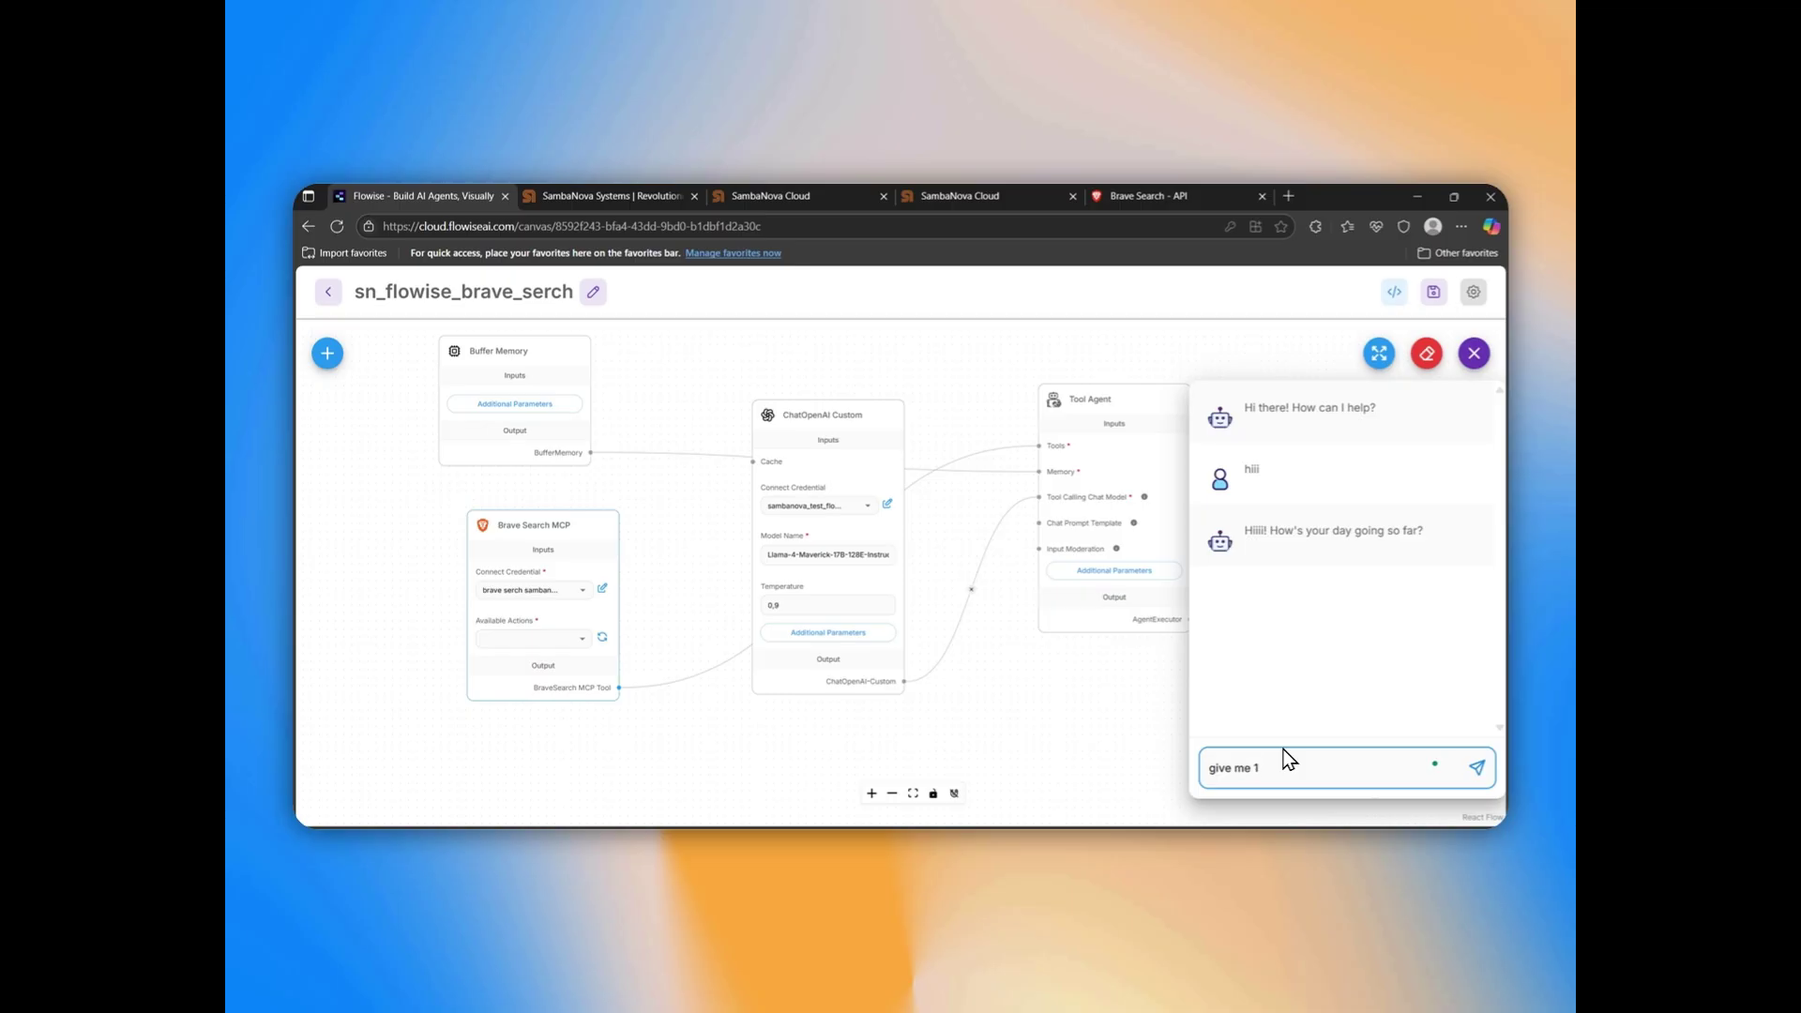
- Ask the chatbot "give me top 10 news regarding AI hardware chips 2025" and read through its answer
{"action": "type", "text": "give me top 10 news regarding AI hardware chips 2025"}
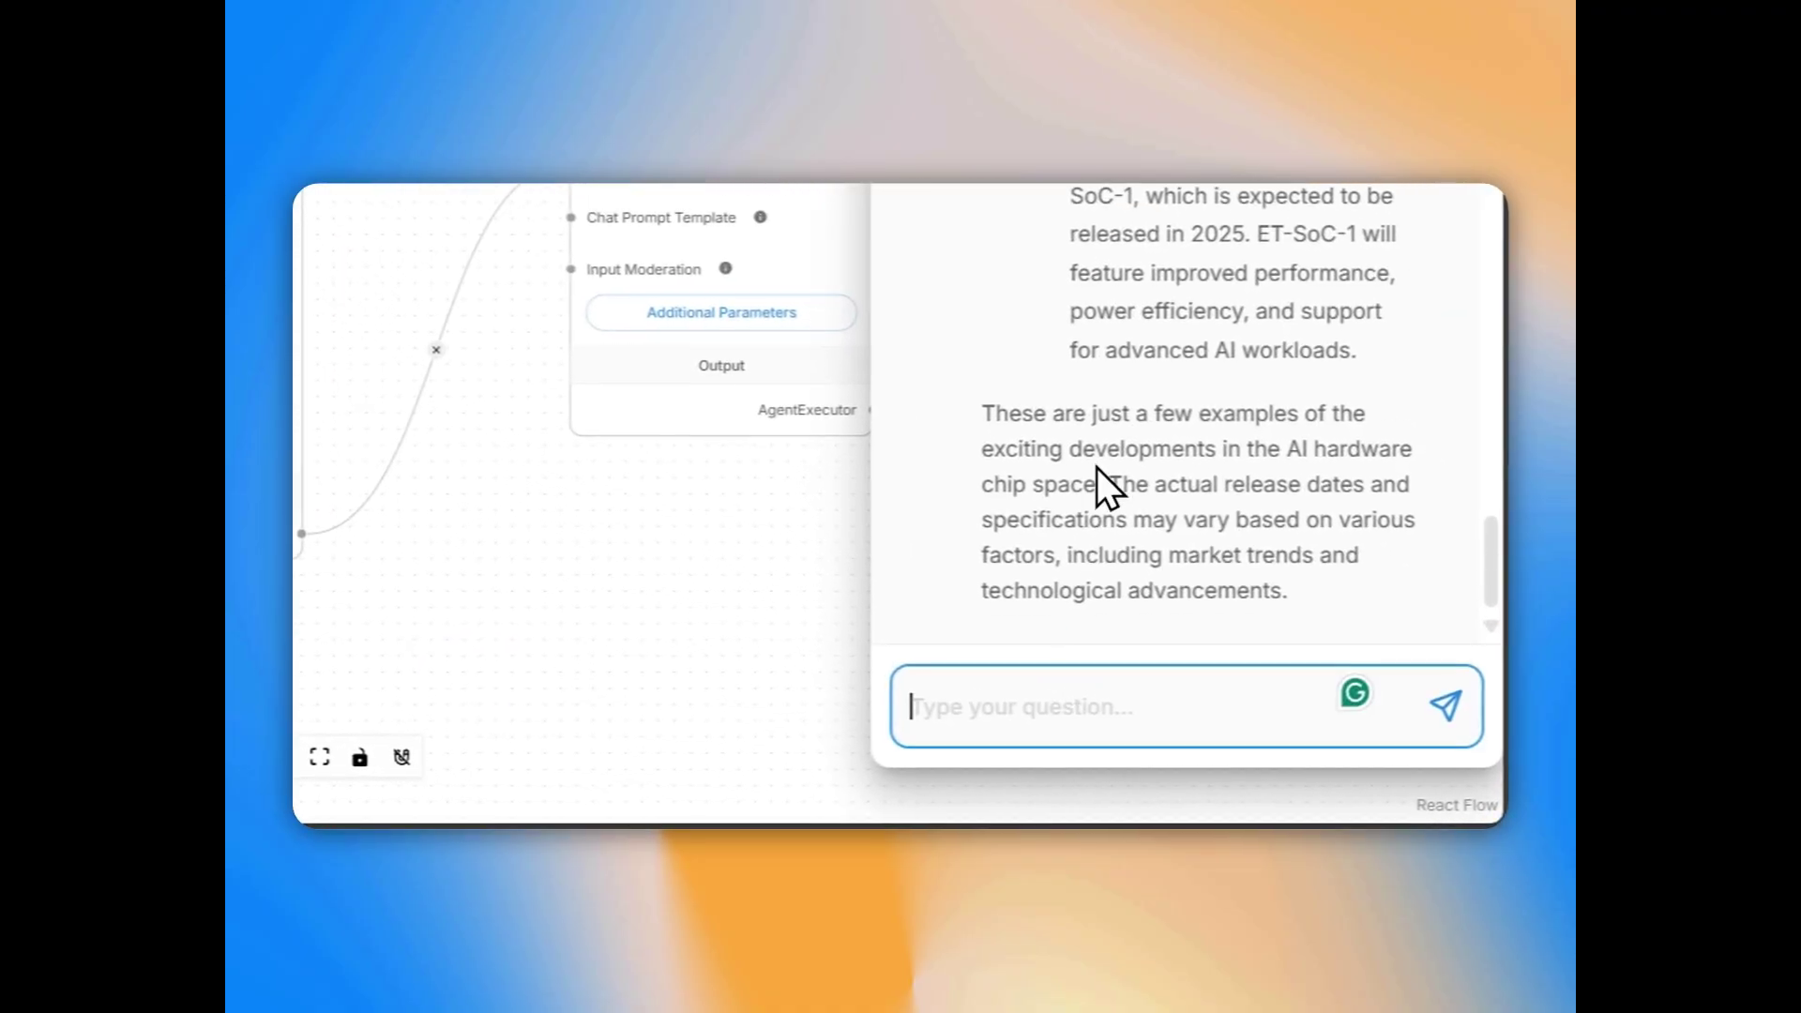
{"action": "scroll", "coordinate": [1095, 467], "scroll_direction": "up", "scroll_amount": 5}
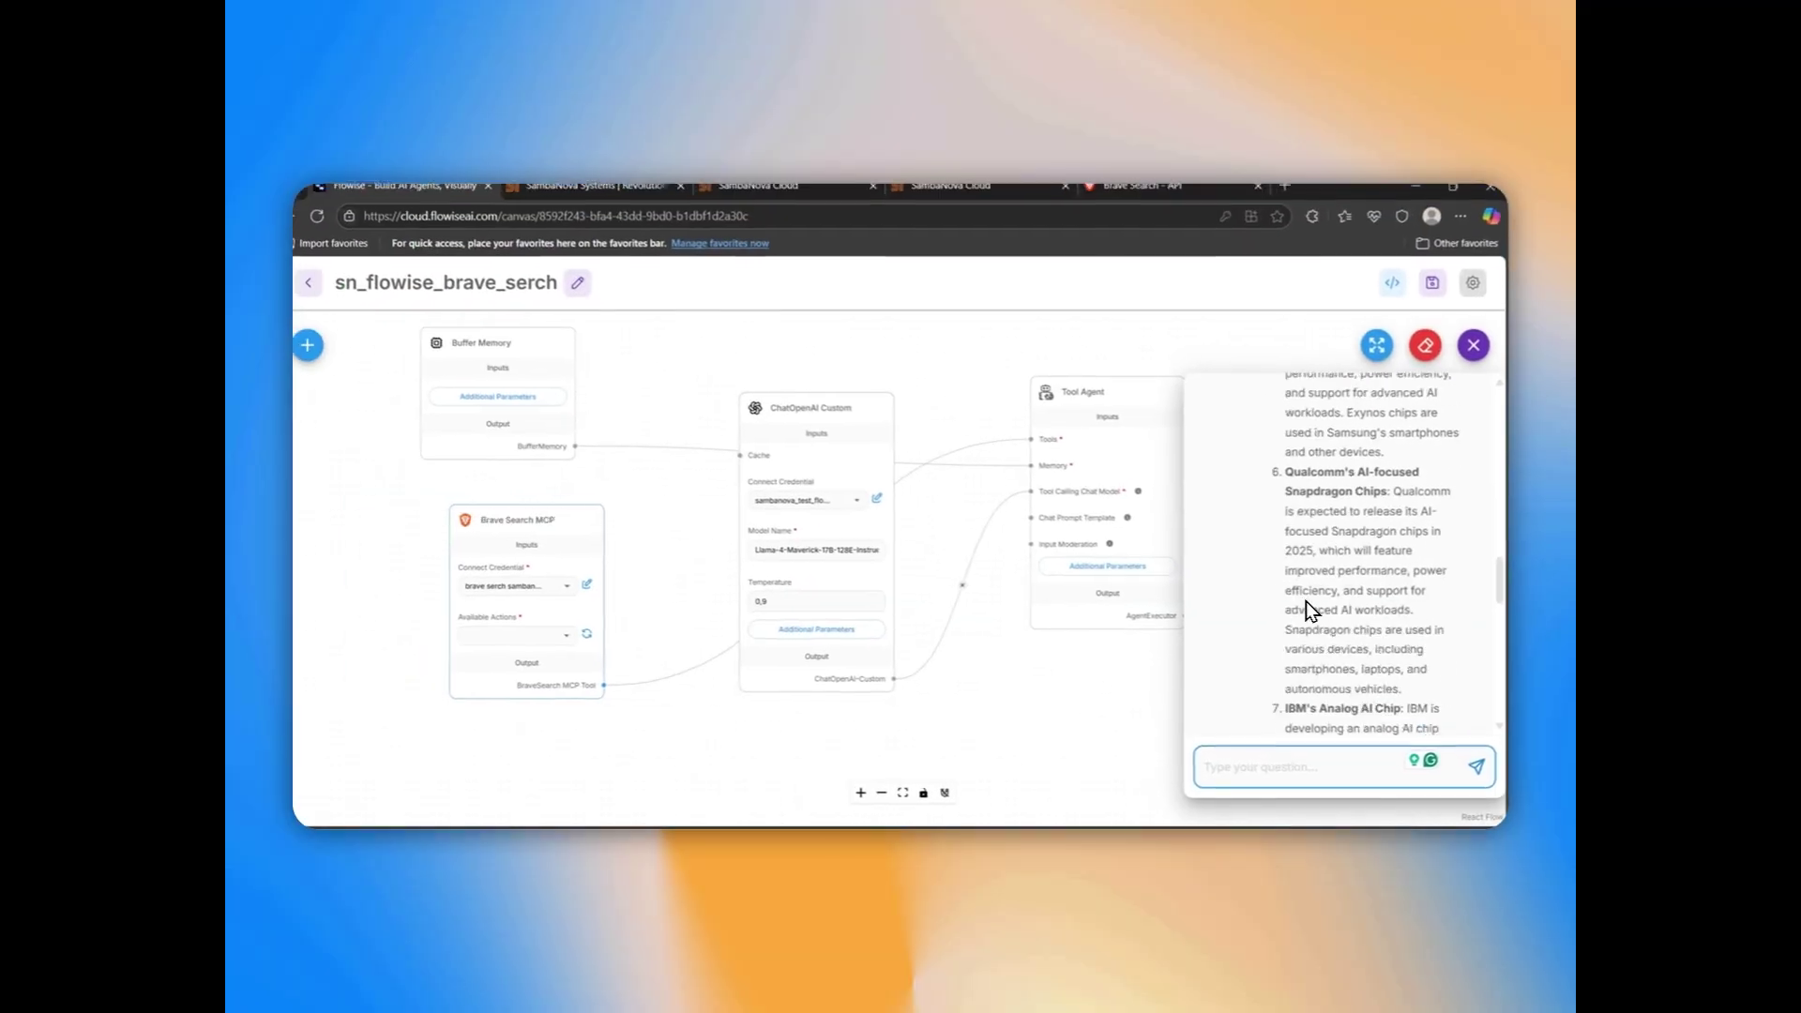
{"action": "scroll", "coordinate": [1309, 608], "scroll_direction": "up", "scroll_amount": 15}
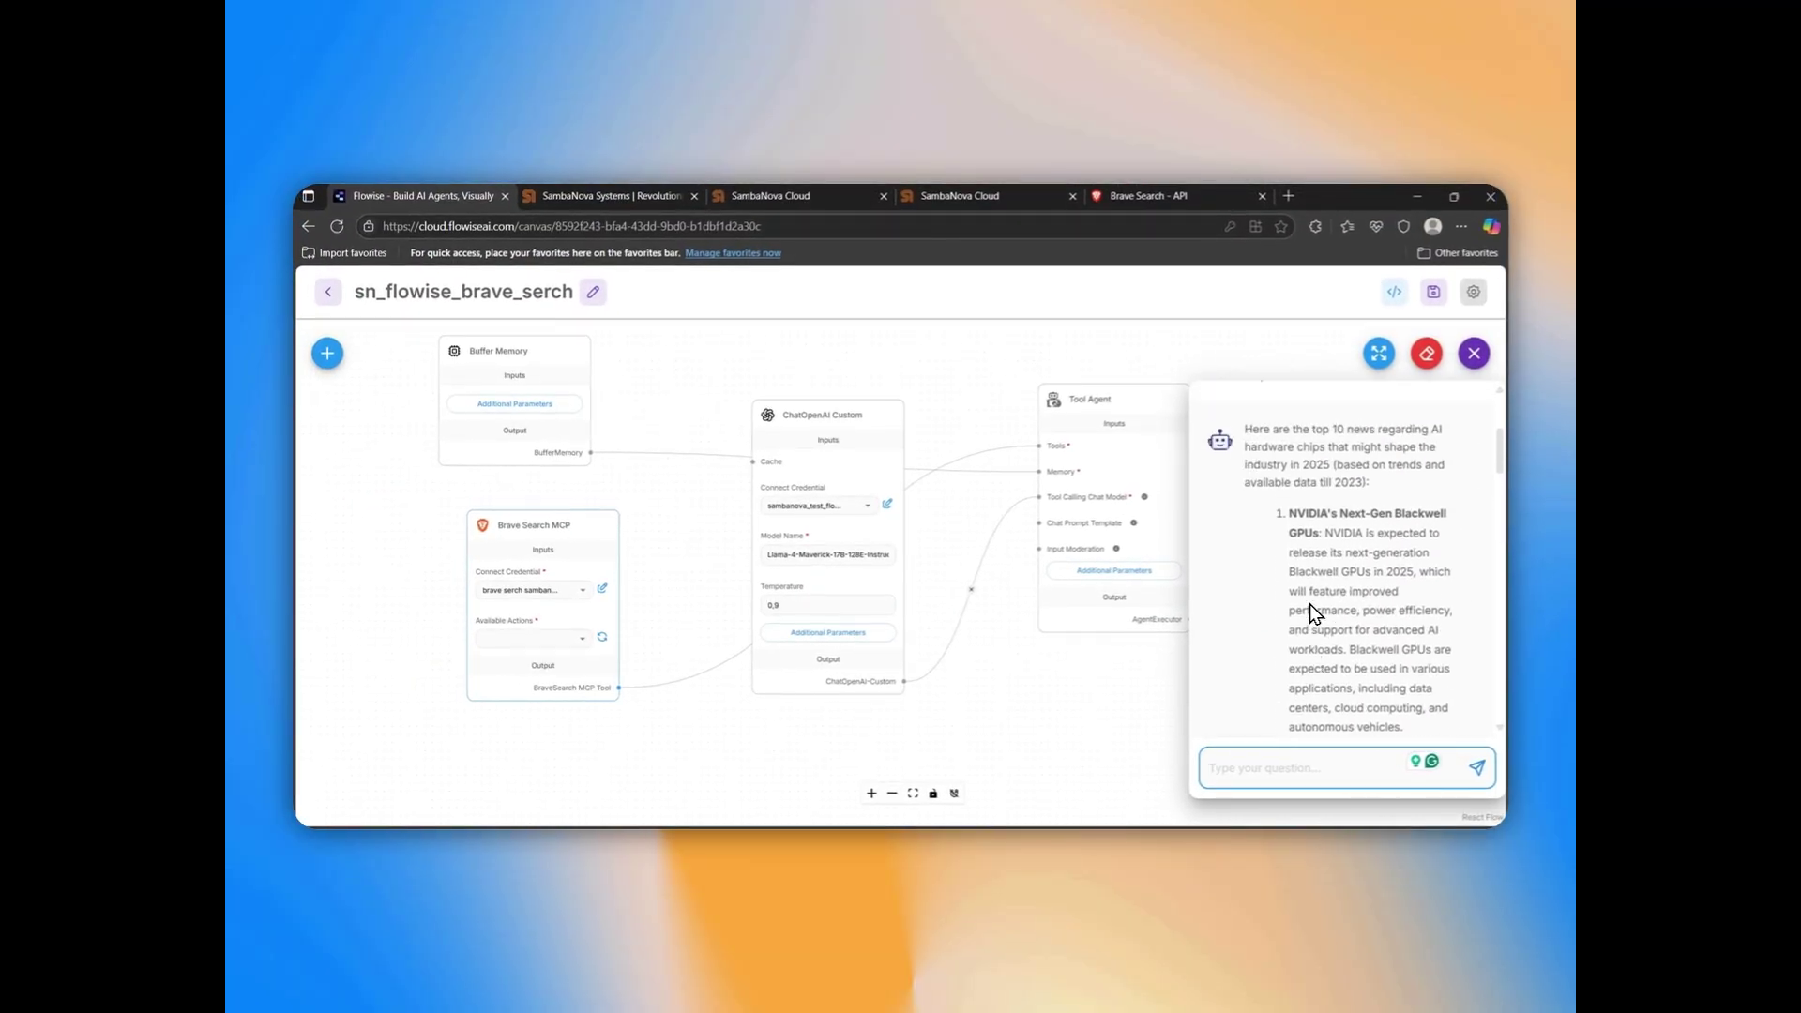
- Ask the chatbot "what is the capital of Denmark" and review its answer
{"action": "scroll", "coordinate": [1354, 578], "scroll_direction": "down", "scroll_amount": 15}
{"action": "left_click", "coordinate": [1255, 771]}
{"action": "type", "text": "what is the cap"}
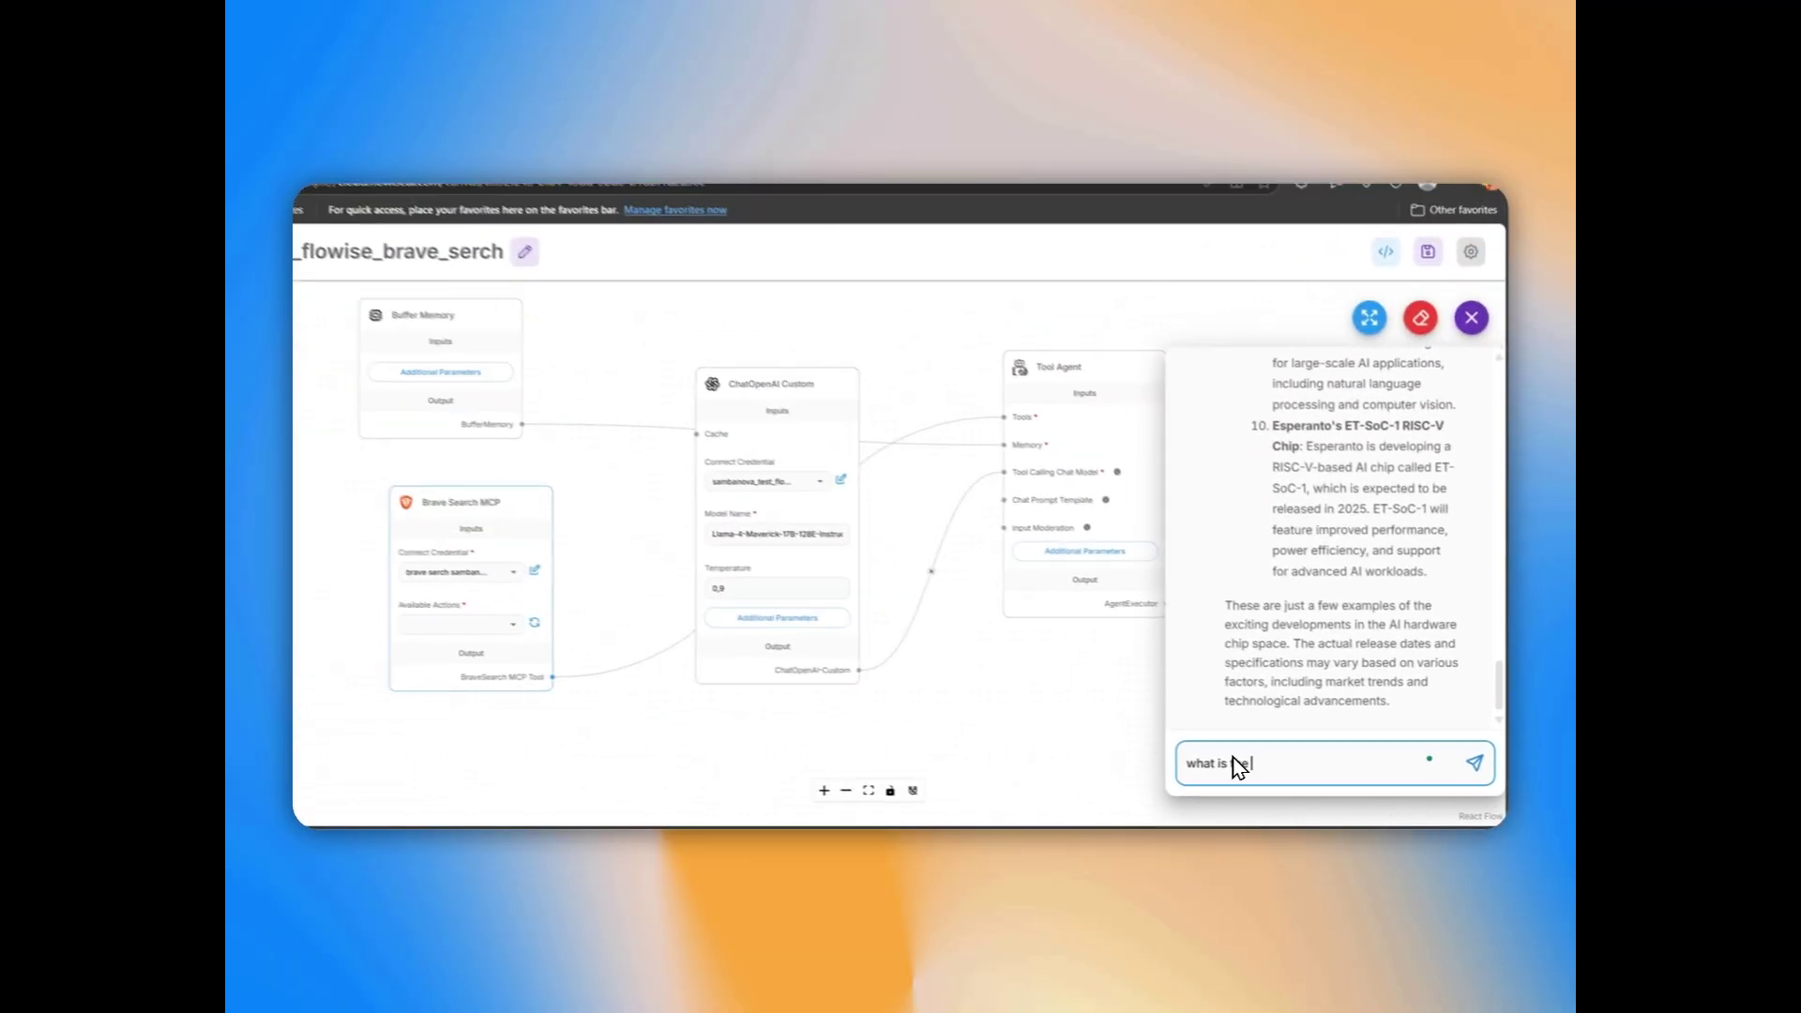
{"action": "key", "text": "BackSpace"}
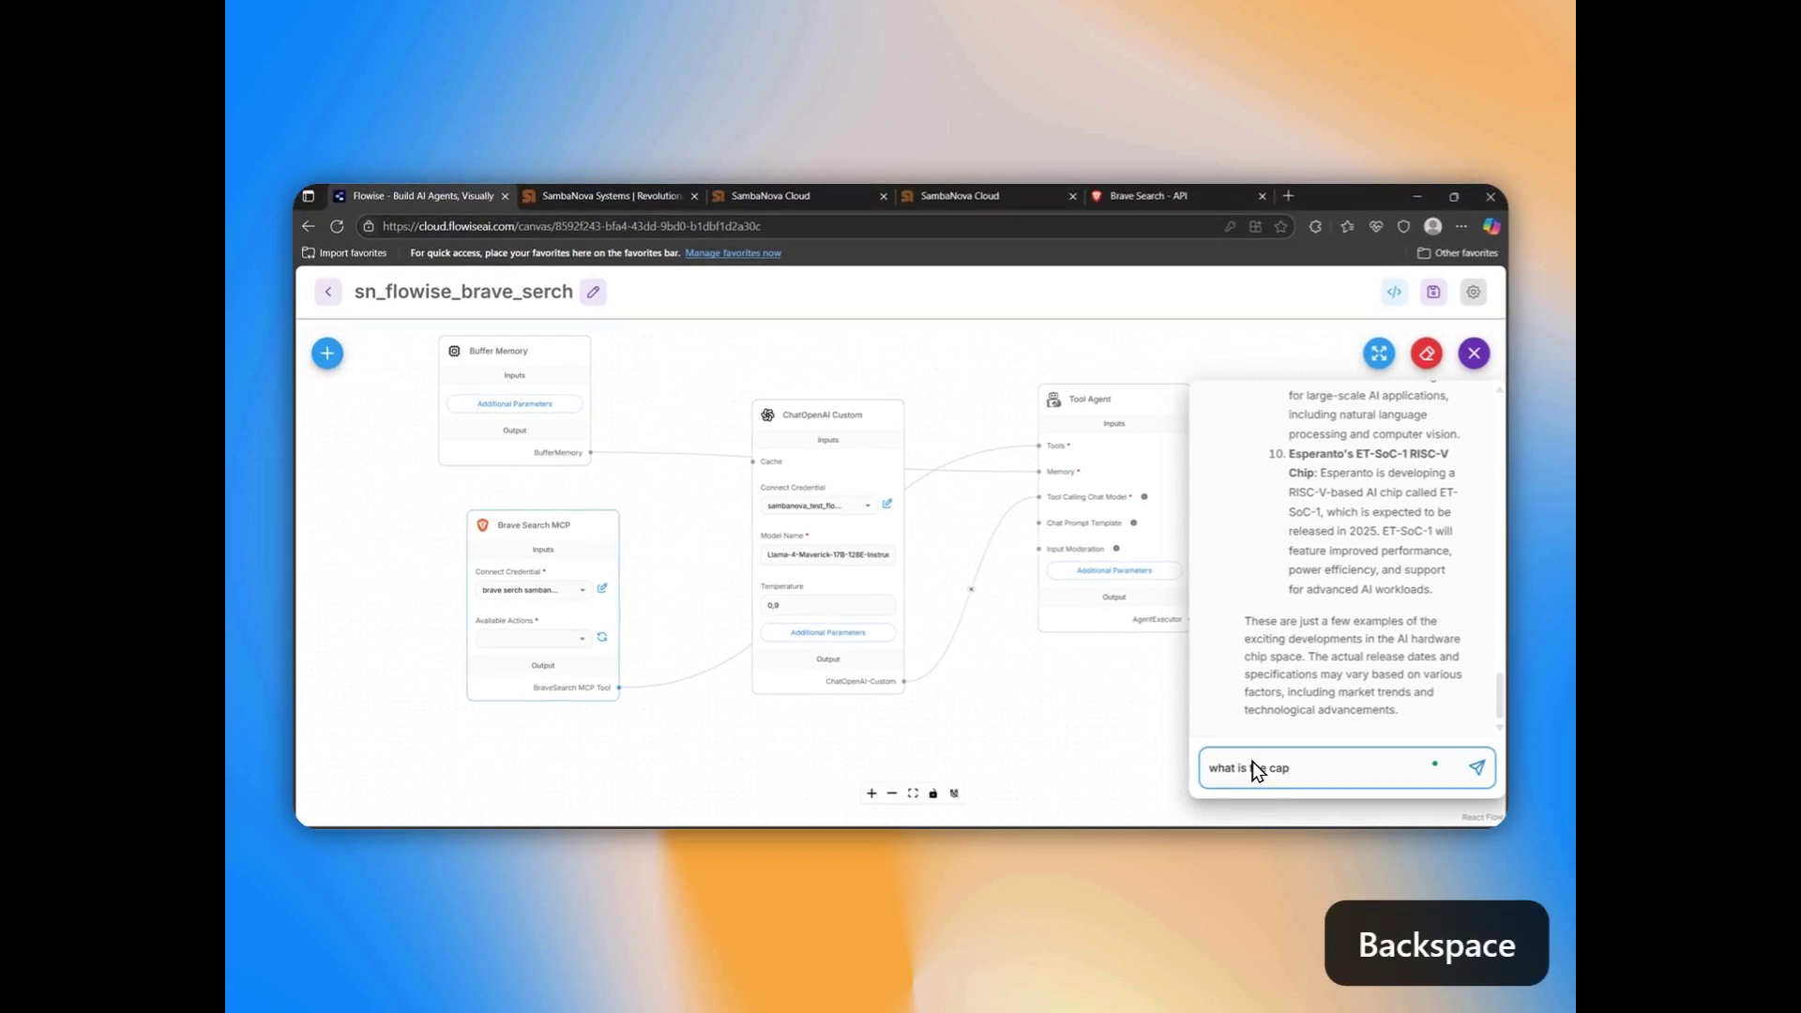
{"action": "type", "text": "ital of Denmark"}
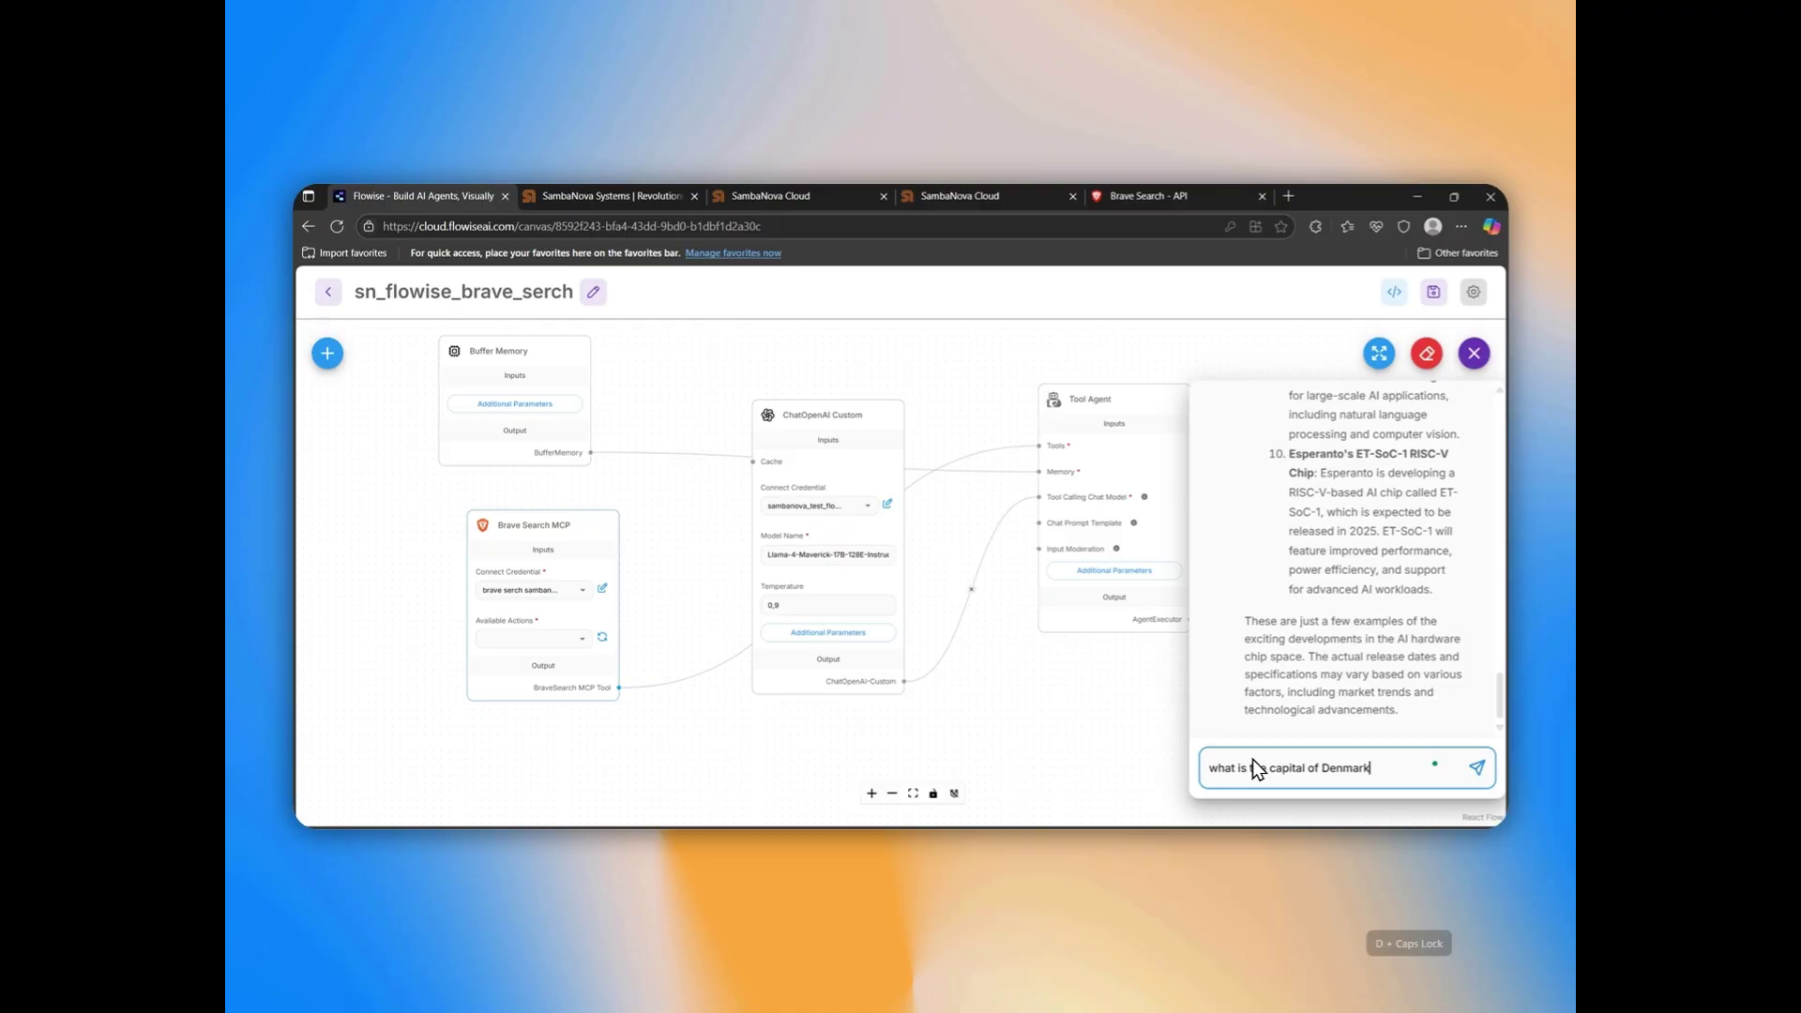
{"action": "key", "text": "Return"}
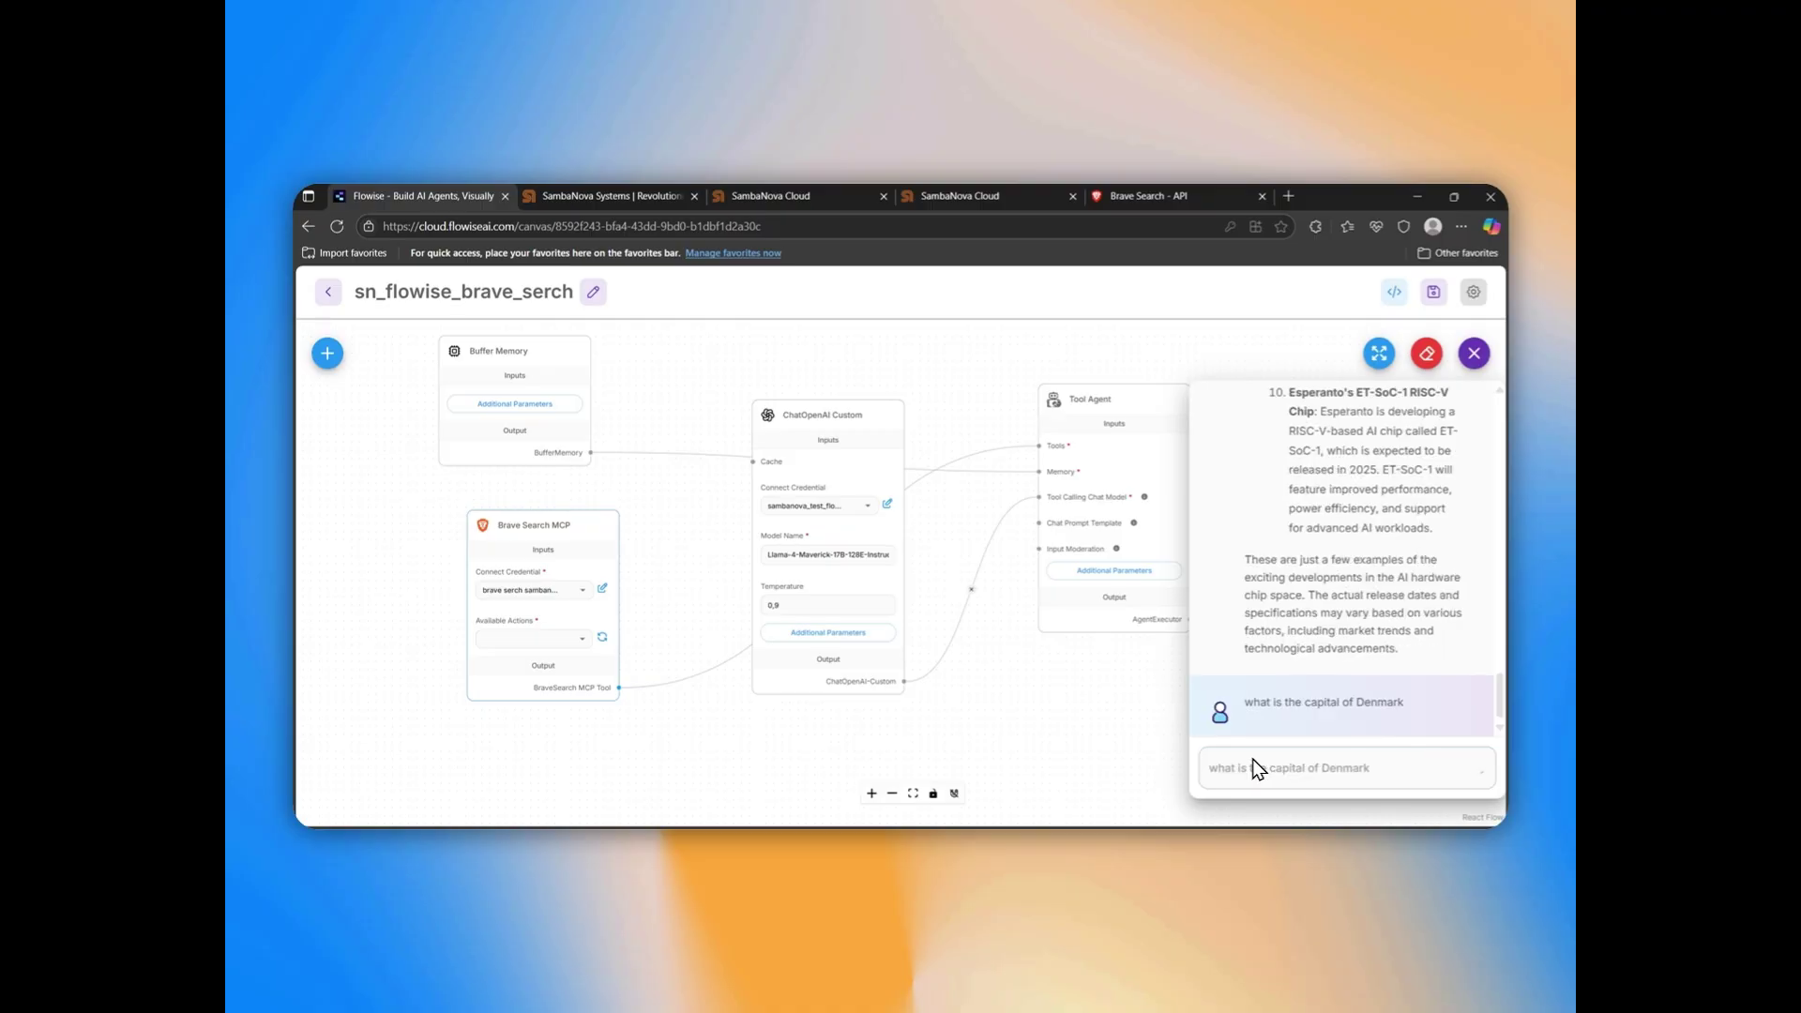
{"action": "scroll", "coordinate": [1341, 587], "scroll_direction": "up", "scroll_amount": 5}
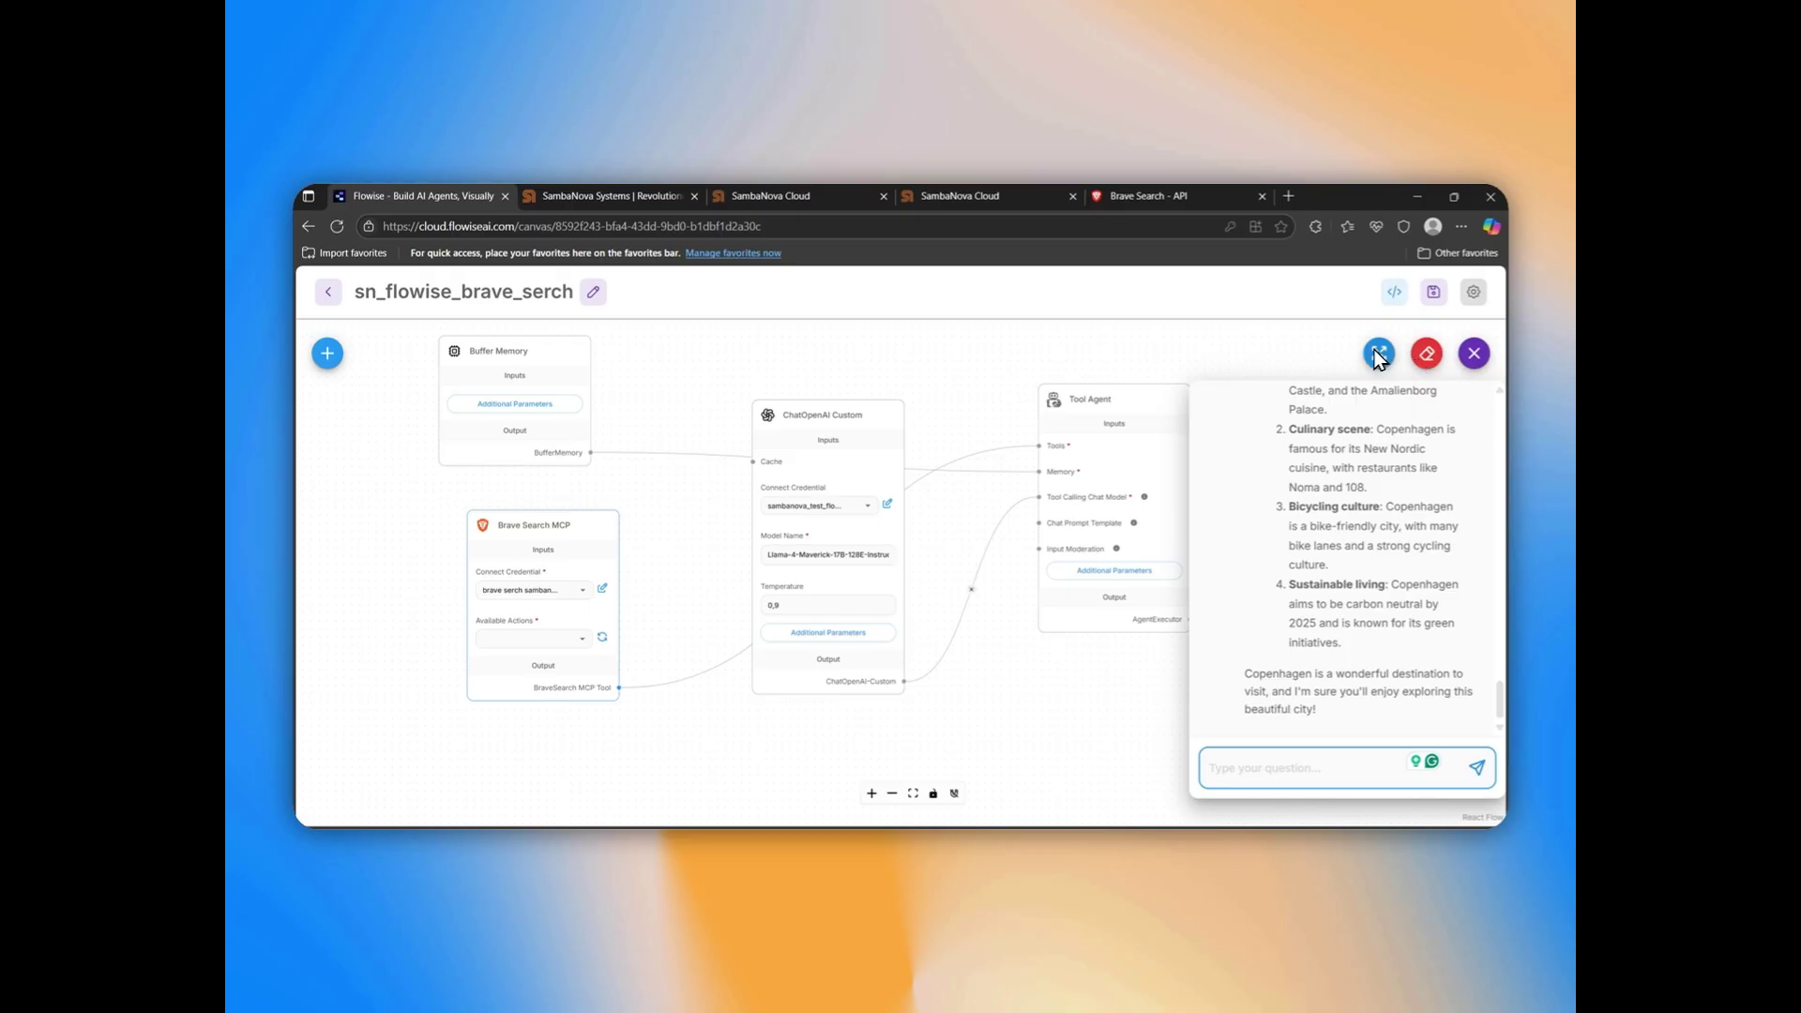
- Open the chatflow's website embedding and API options and view the Fullpage Html embed code
{"action": "left_click", "coordinate": [1393, 292]}
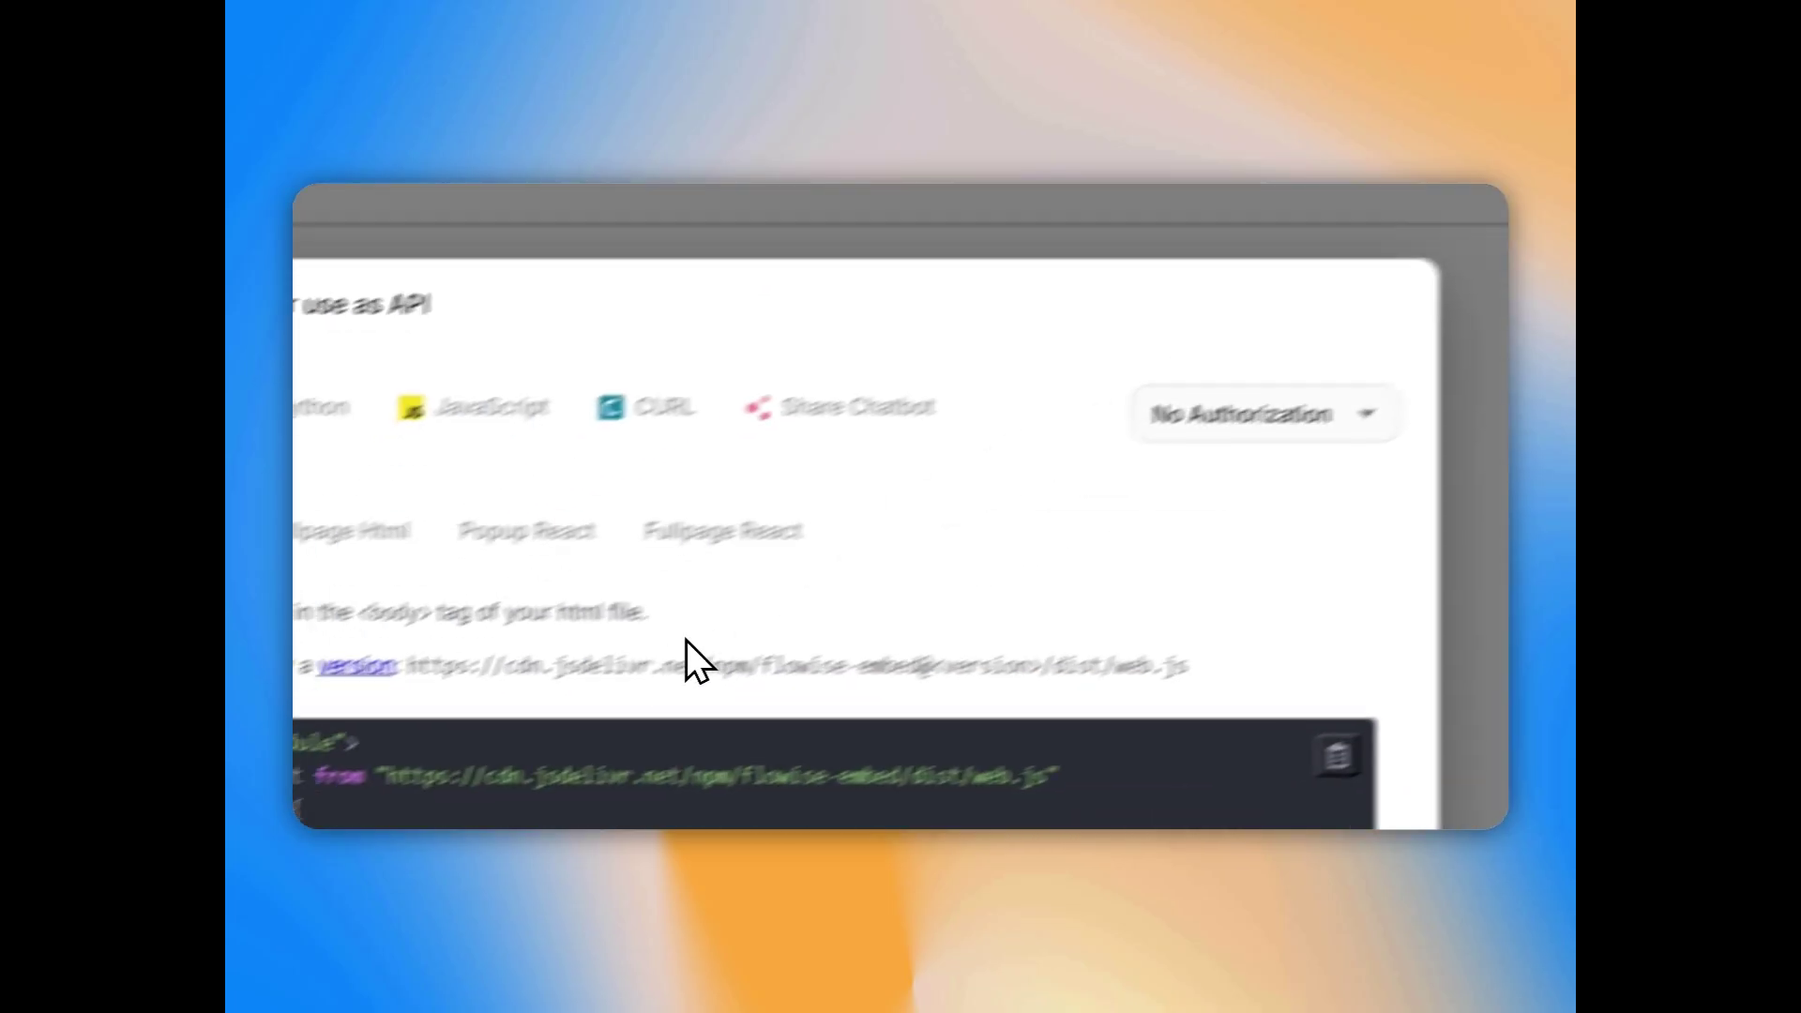
{"action": "left_click", "coordinate": [330, 538]}
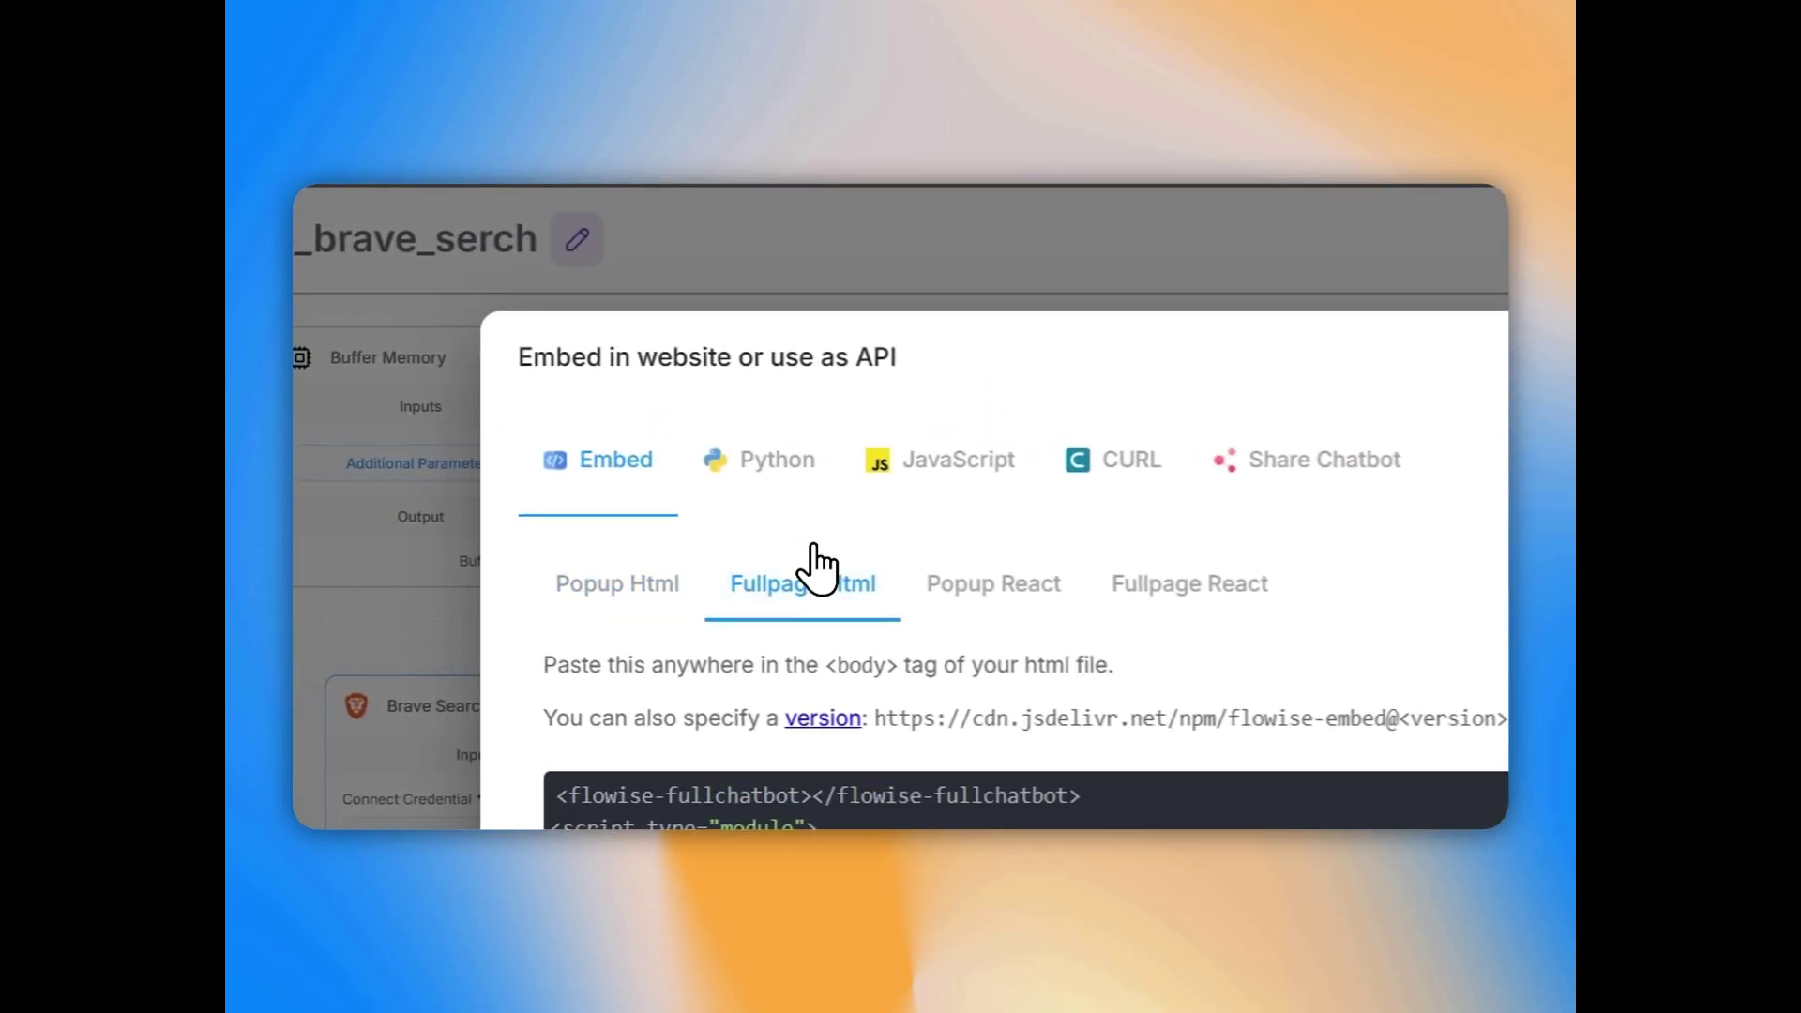